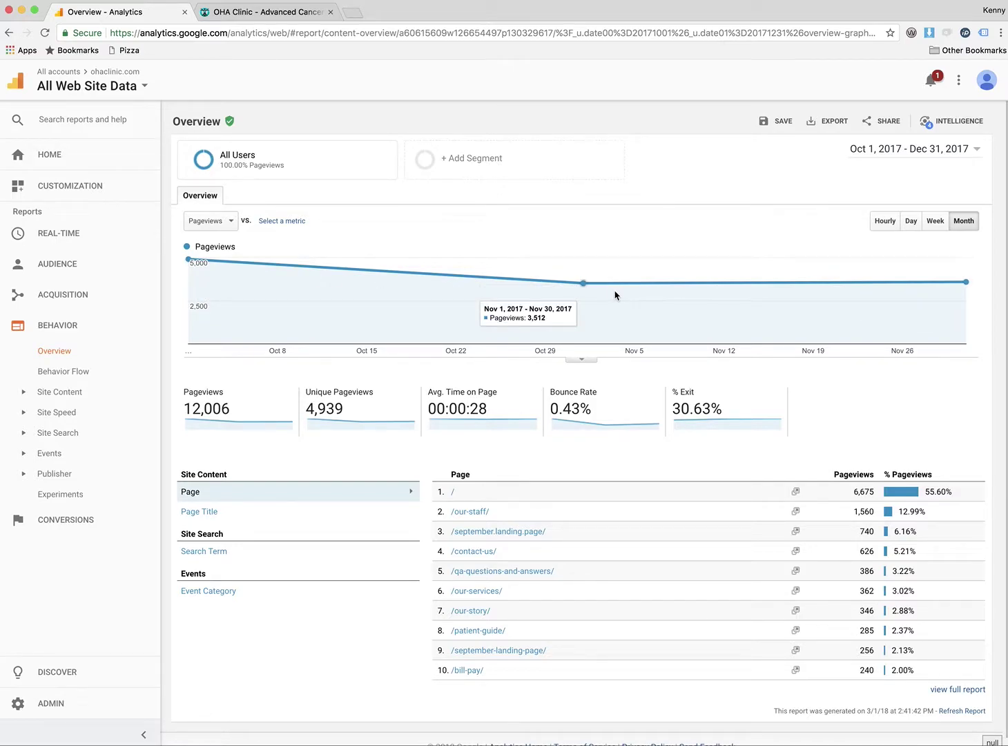
Open the date range calendar on the Oct 1 – Dec 31, 2017 Behavior Overview.
click(927, 152)
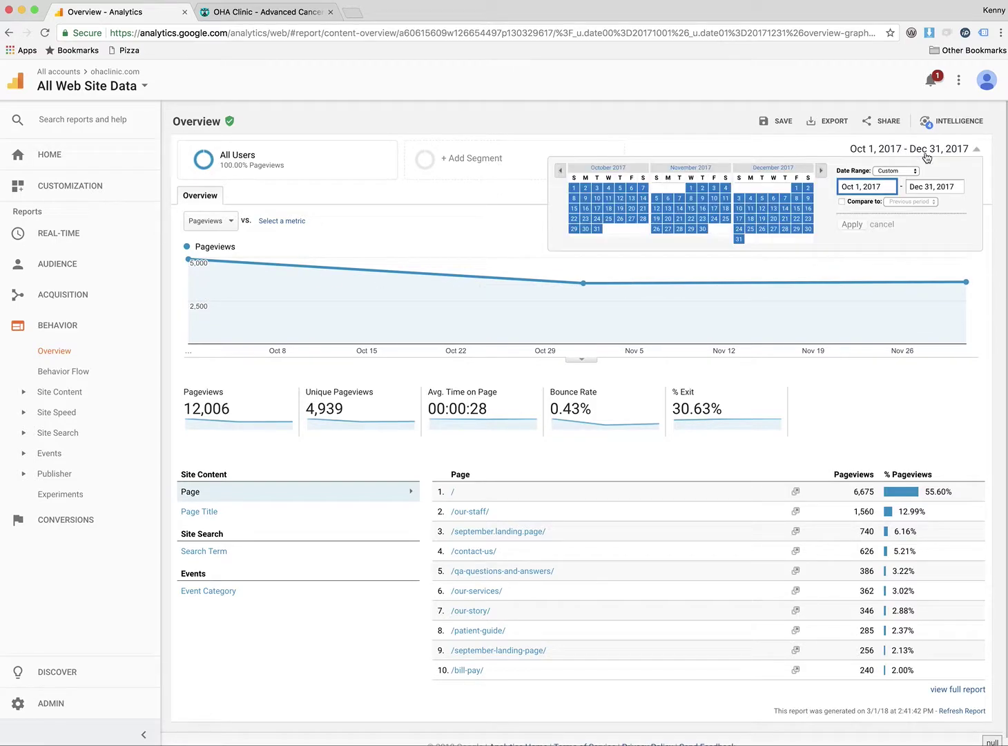
Compare Oct–Dec 2017 pageviews with the previous period, Jul 1 – Sep 30, 2017 (down 24.54%).
click(867, 202)
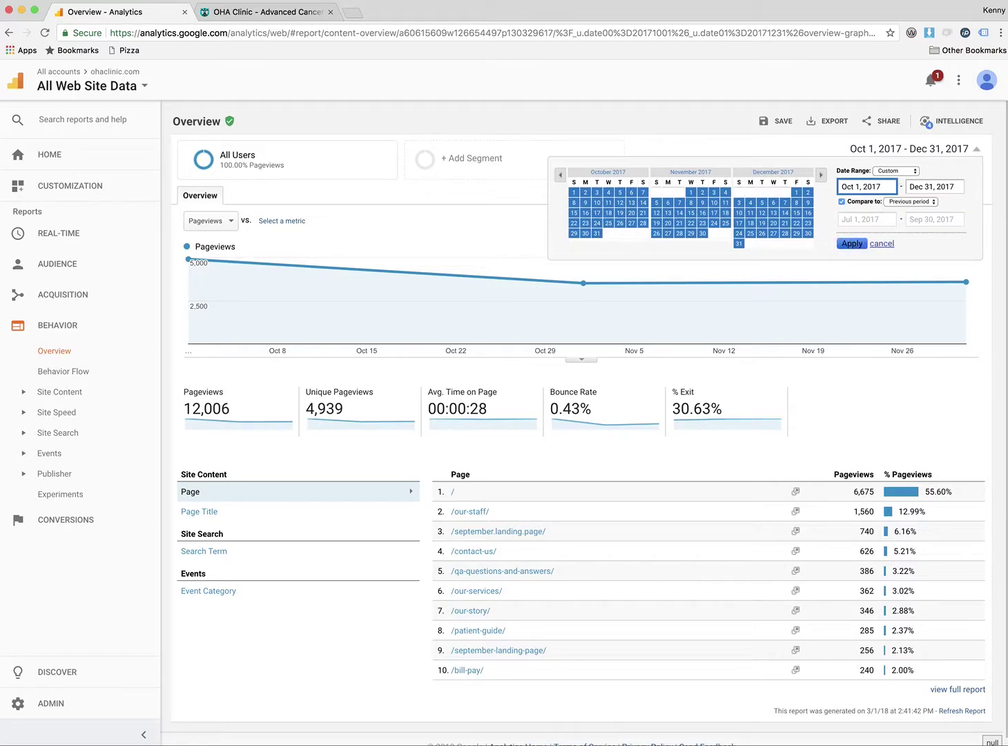
click(853, 244)
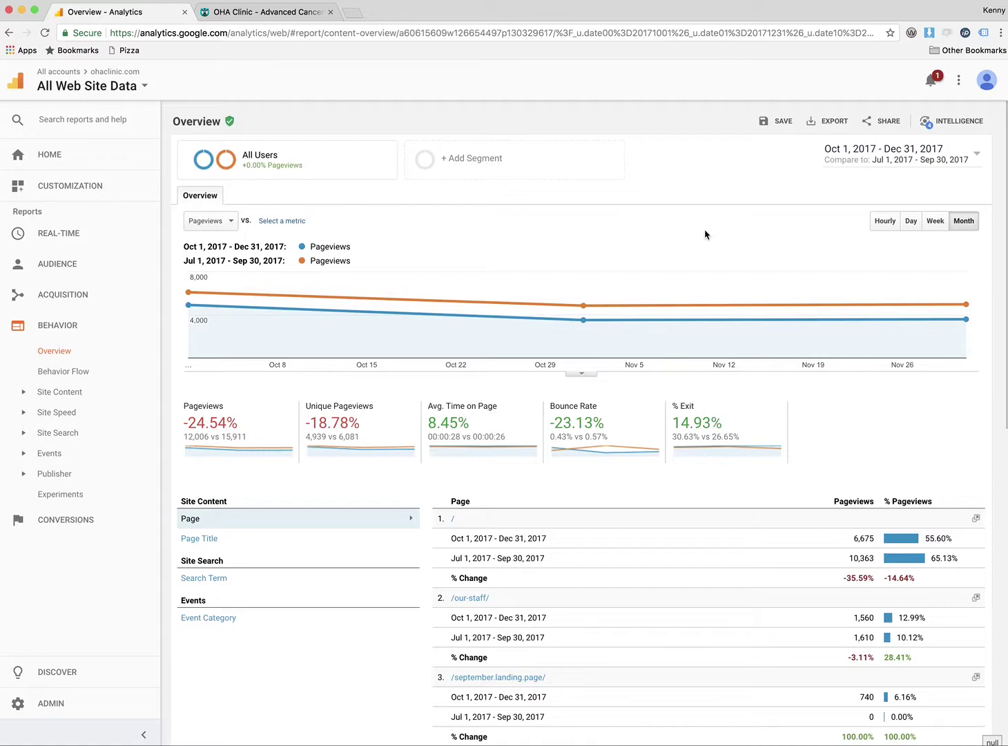
click(843, 163)
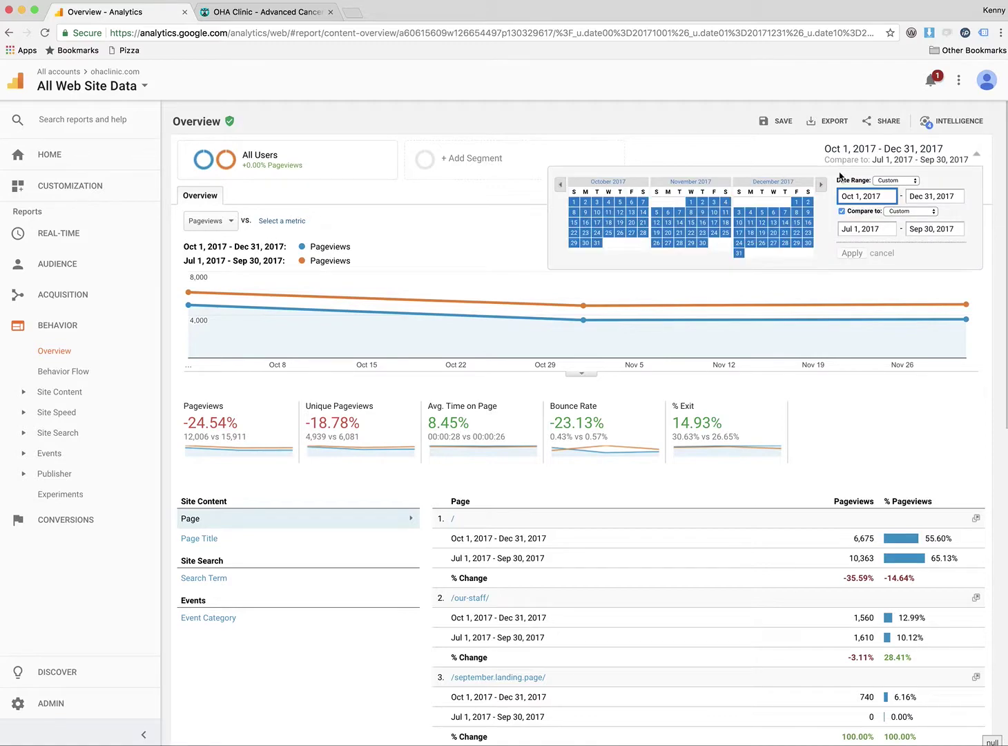
Switch the comparison to Previous year, Oct 1 – Dec 31, 2016, showing pageviews up 52.17%.
click(886, 212)
click(905, 227)
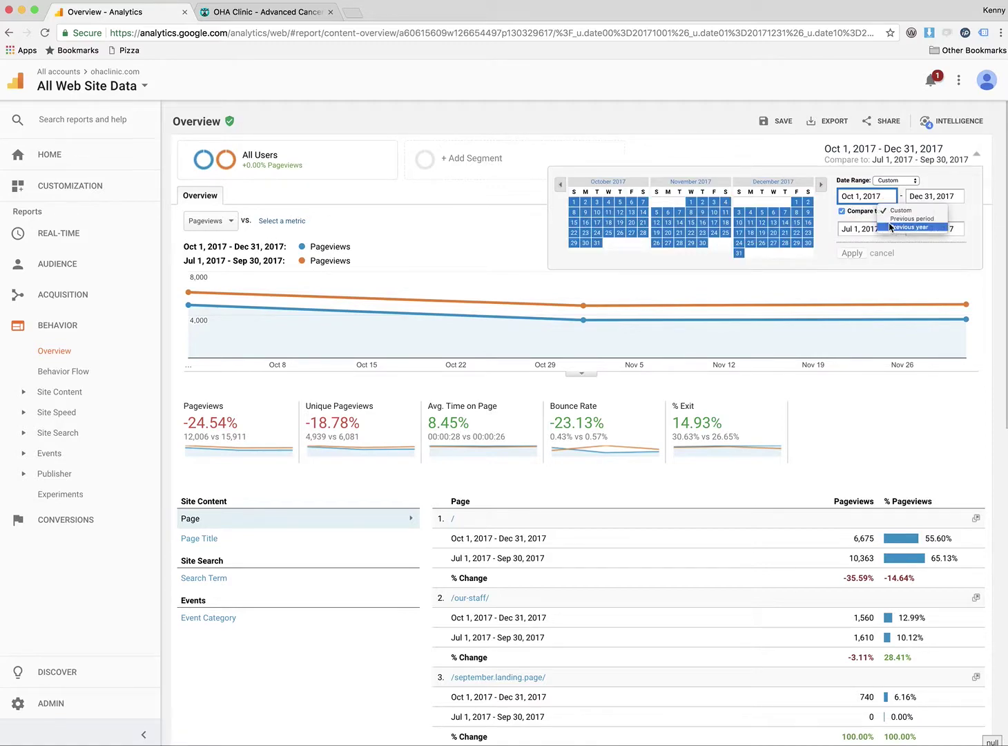
click(852, 254)
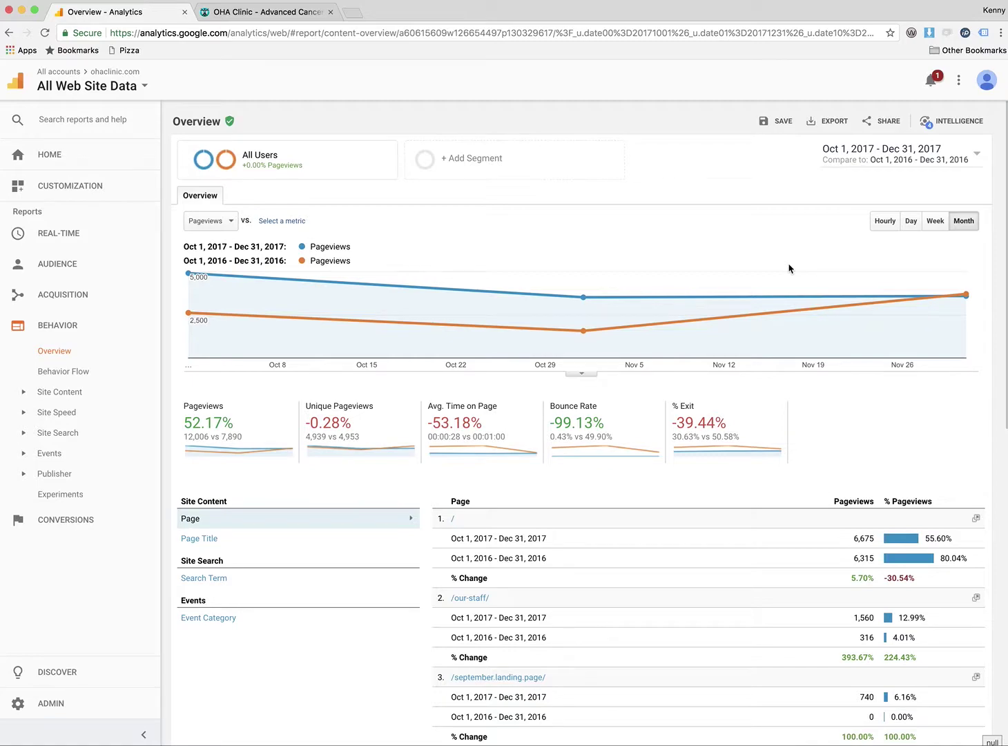
scroll(790, 269, down, 2)
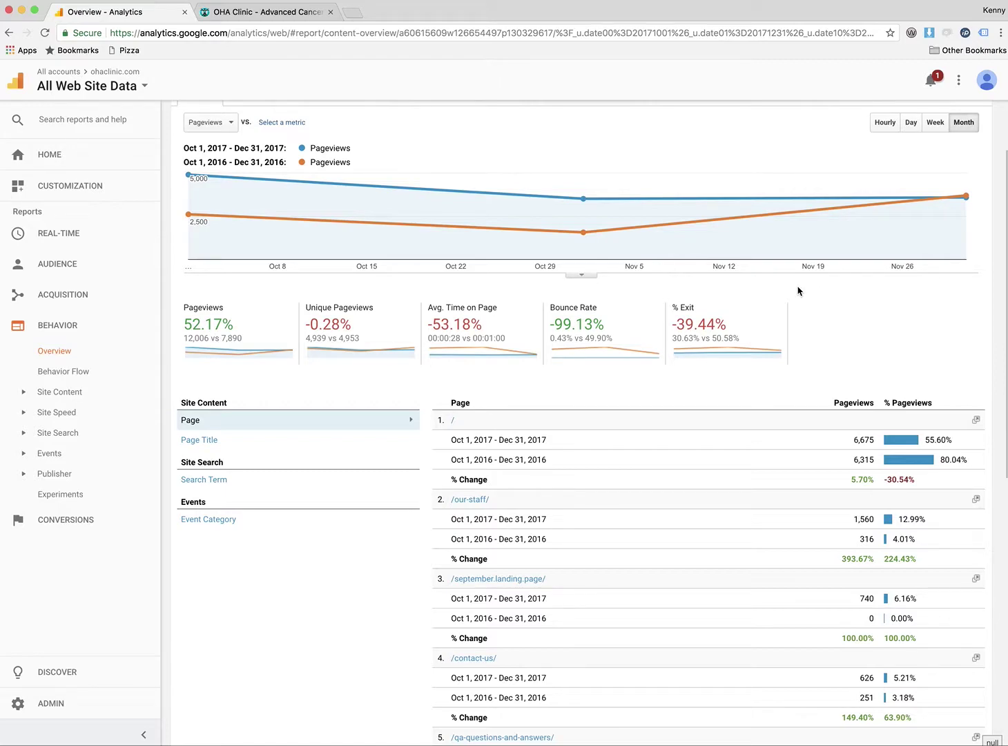
scroll(801, 291, down, 2)
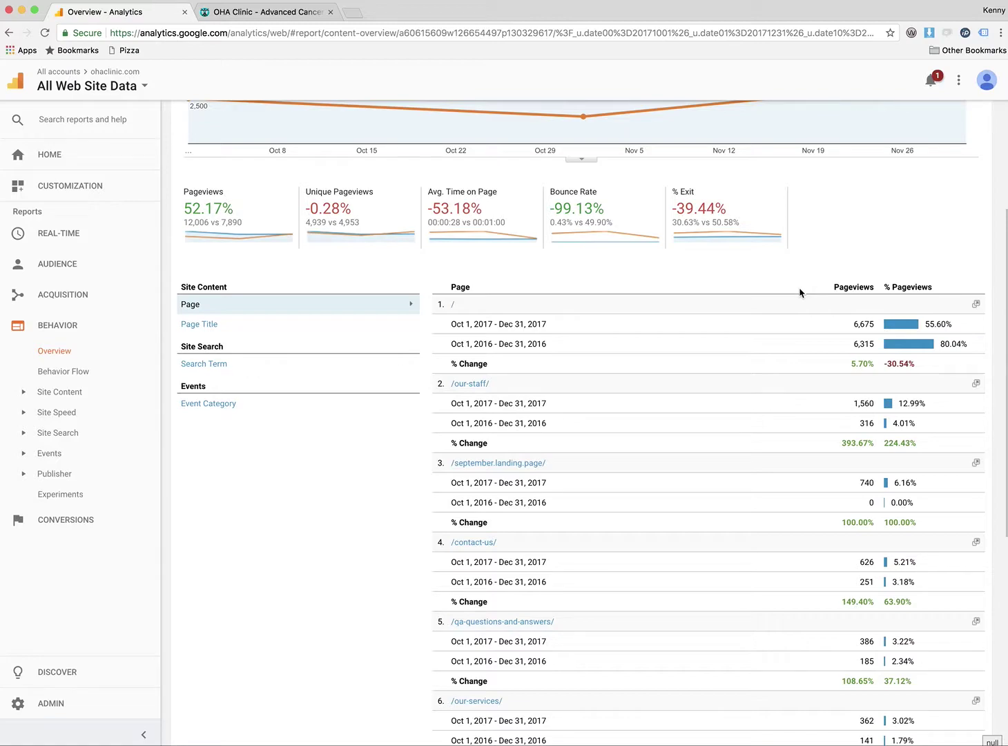
scroll(800, 290, down, 2)
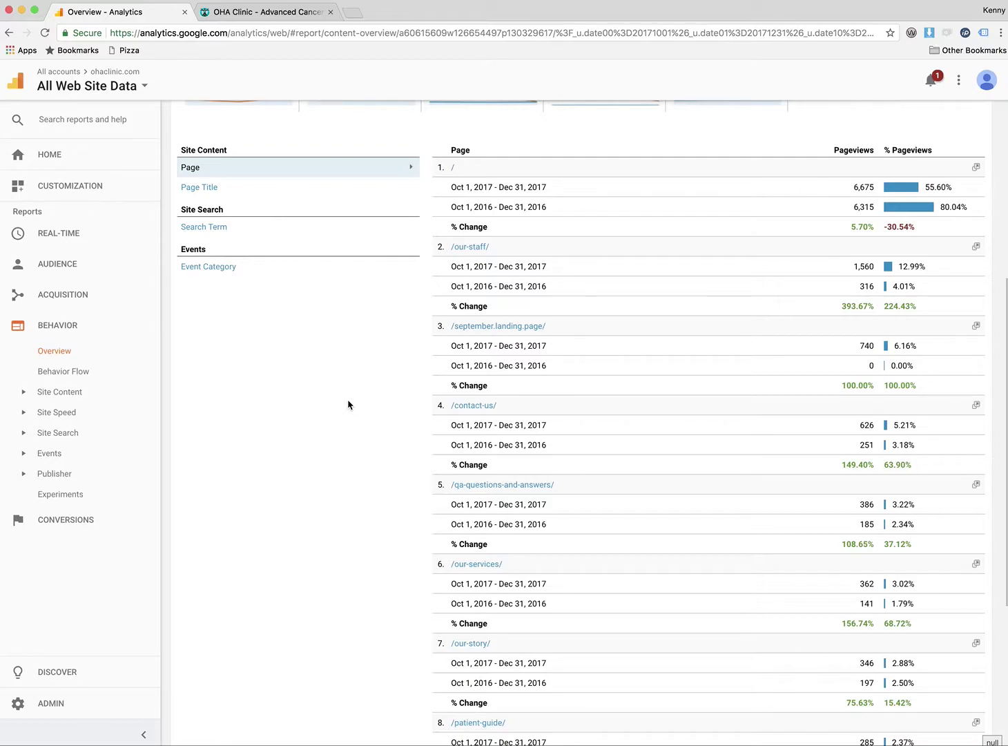
scroll(338, 387, down, 2)
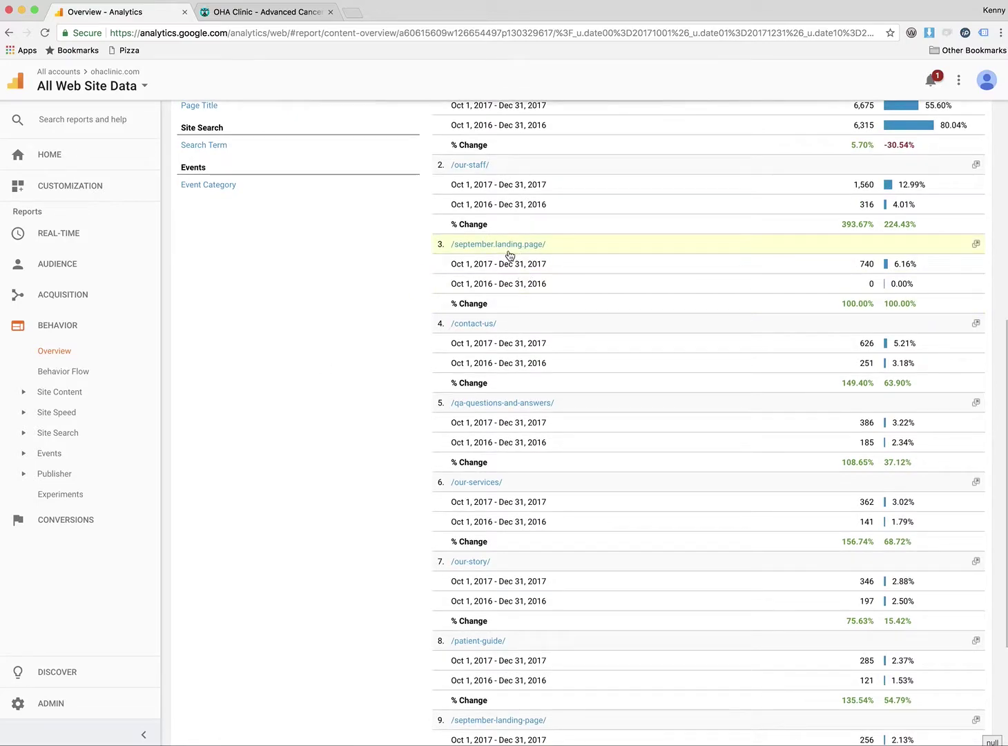
scroll(371, 329, down, 3)
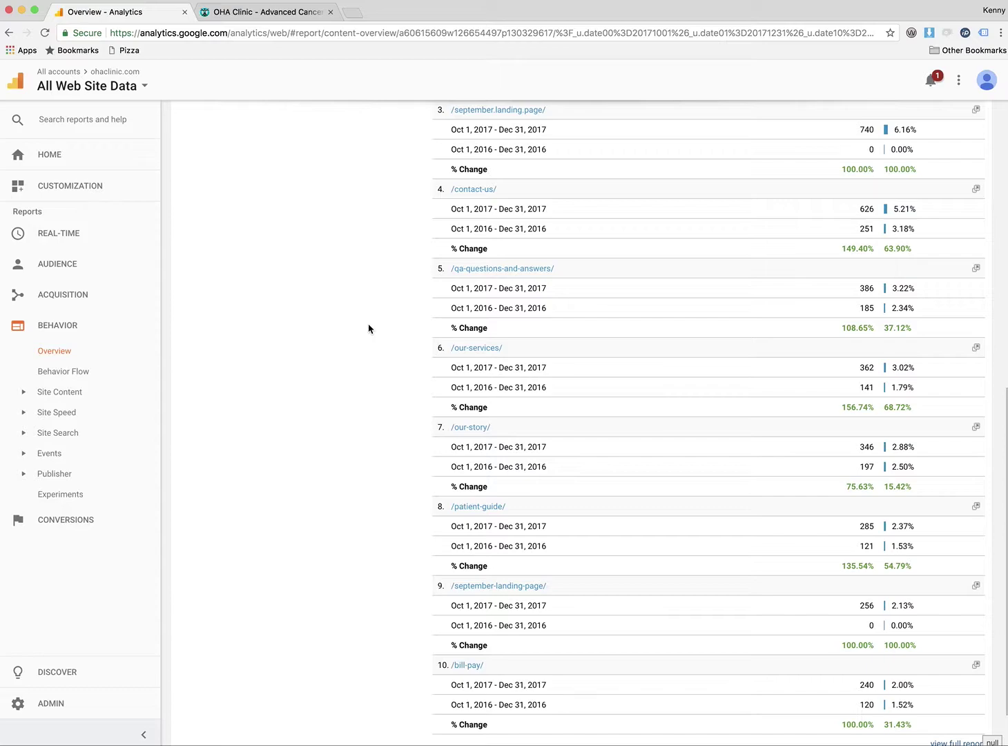
scroll(370, 329, down, 2)
scroll(369, 328, up, 7)
scroll(371, 328, up, 8)
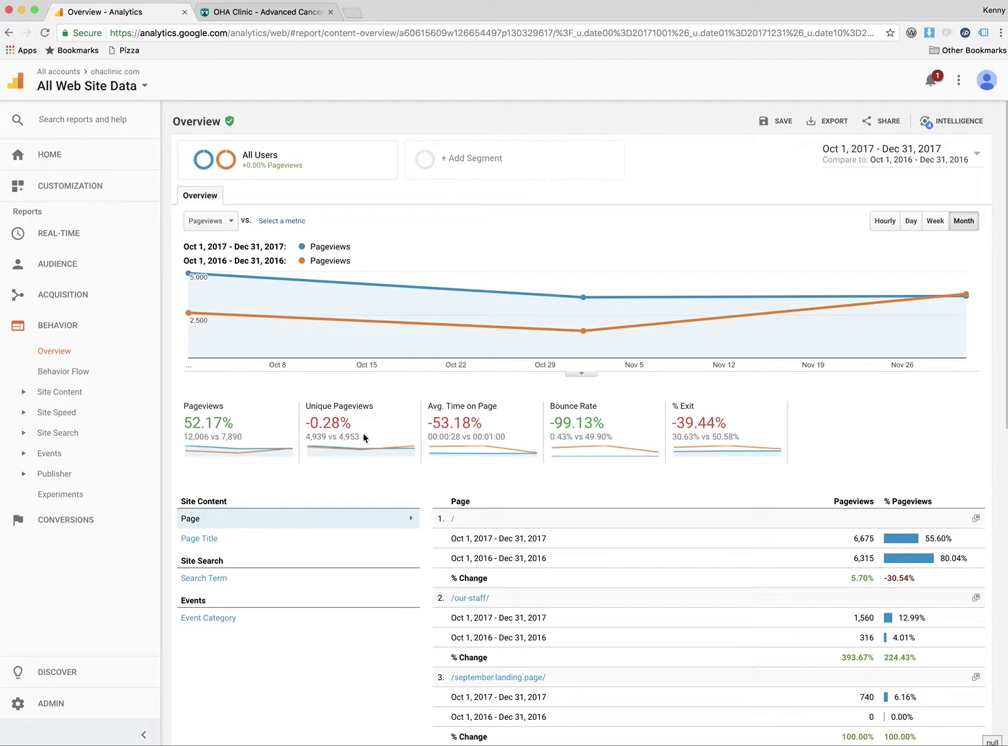
scroll(405, 441, down, 5)
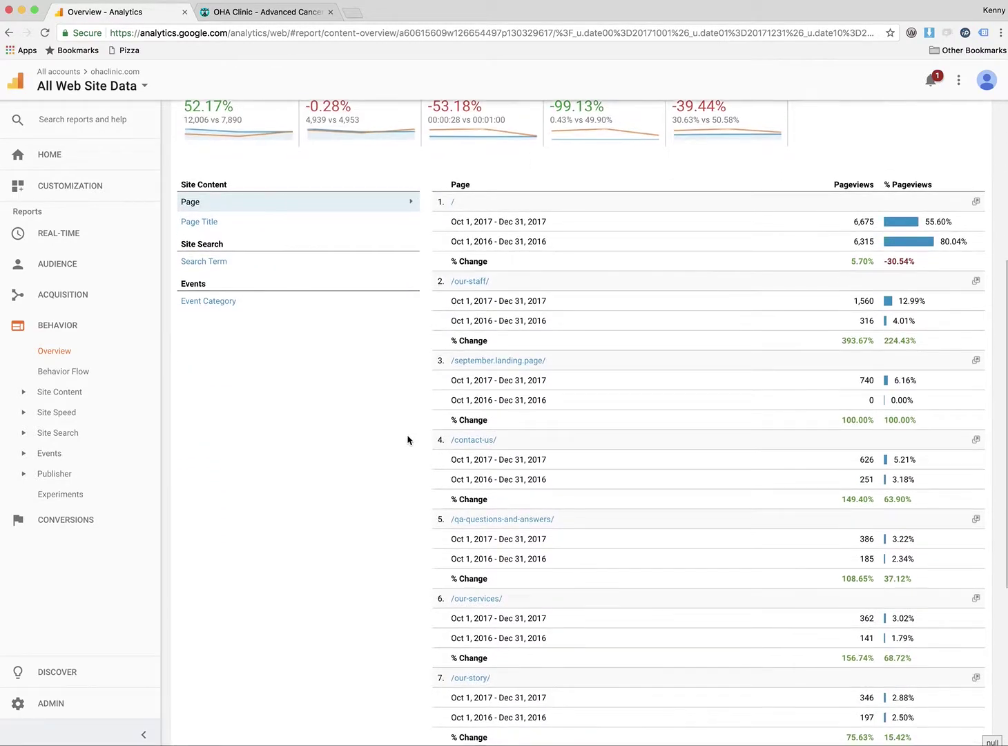
scroll(408, 440, down, 5)
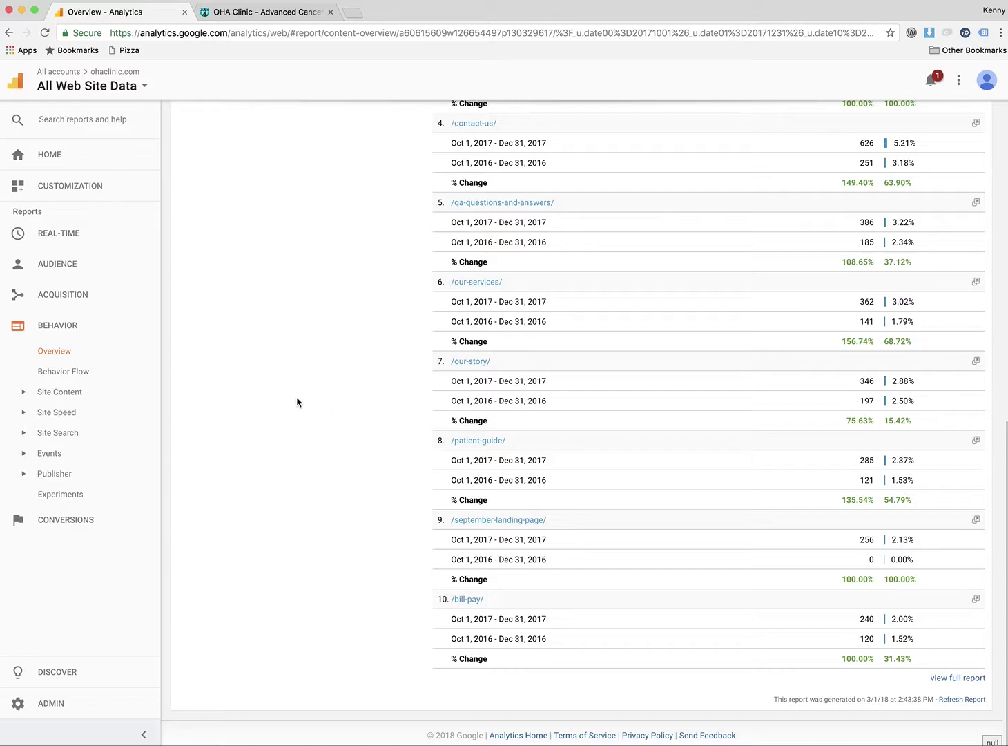
Open Audience Overview and review Q4 2017 vs 2016 users and bounce rate metrics.
click(63, 265)
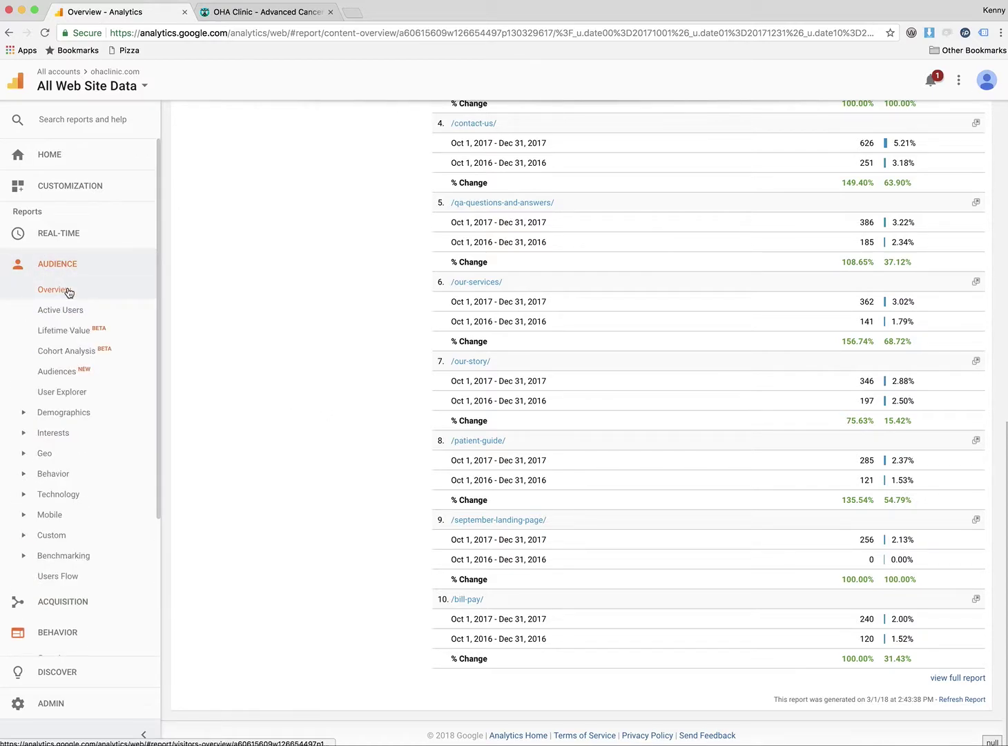
click(69, 291)
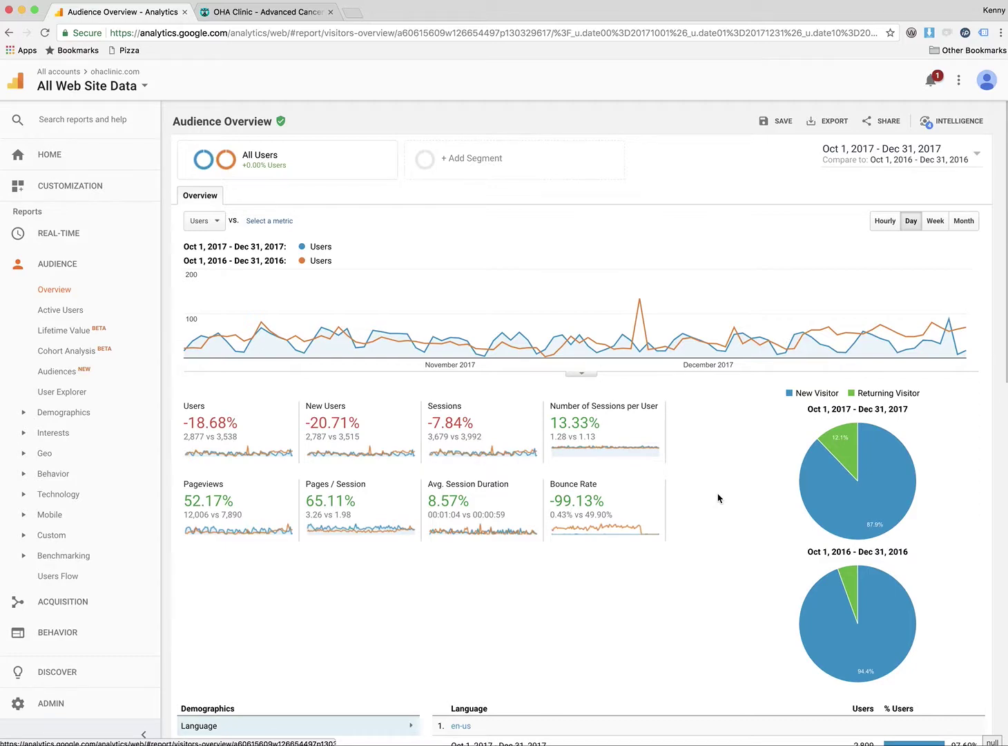
scroll(718, 498, down, 1)
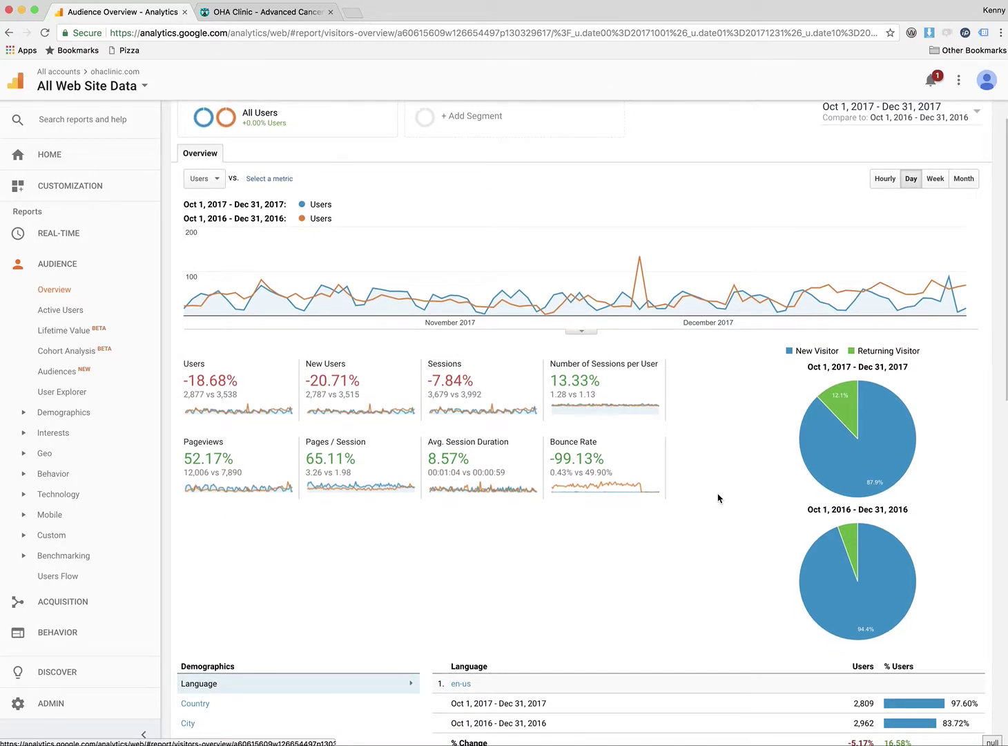
scroll(719, 498, down, 1)
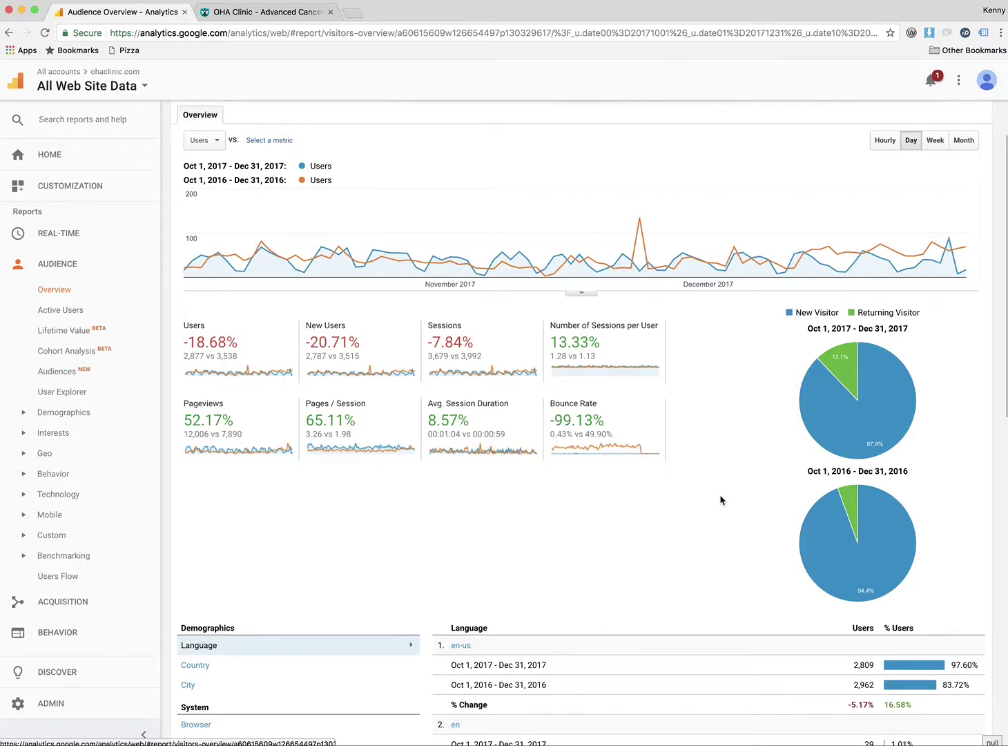
scroll(707, 502, down, 1)
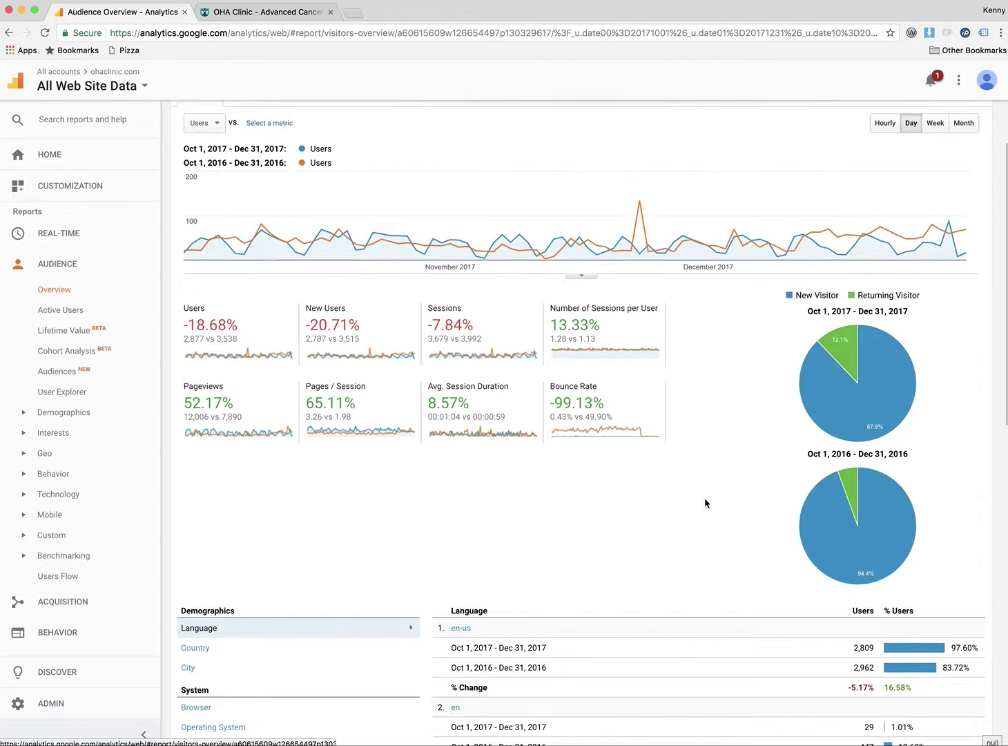
scroll(721, 506, up, 3)
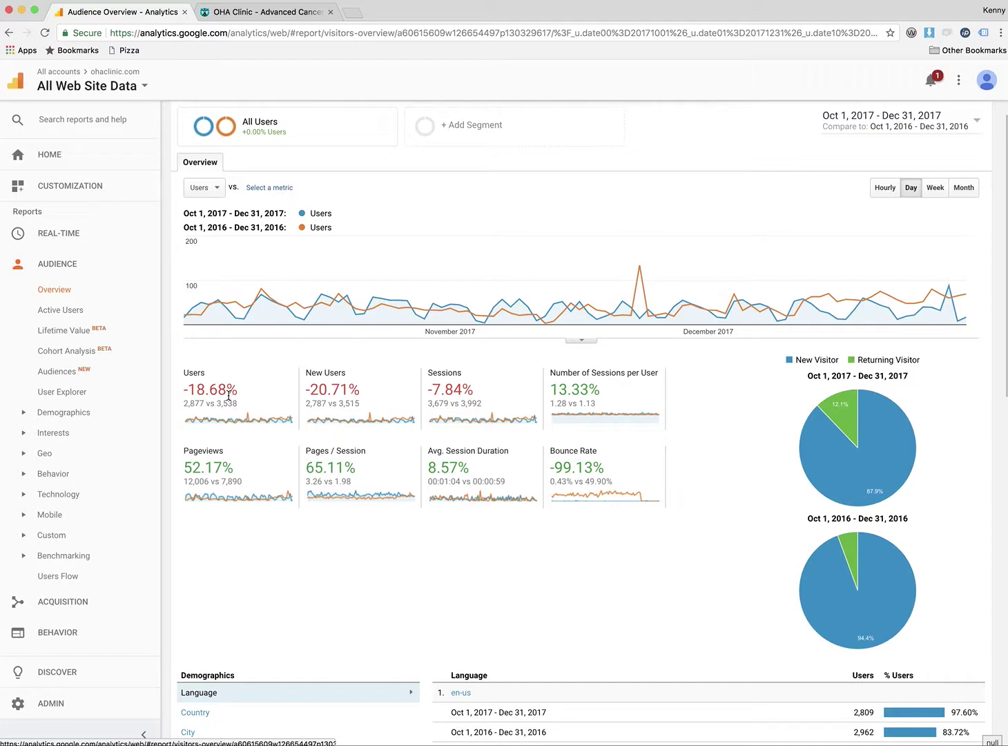
scroll(272, 490, down, 2)
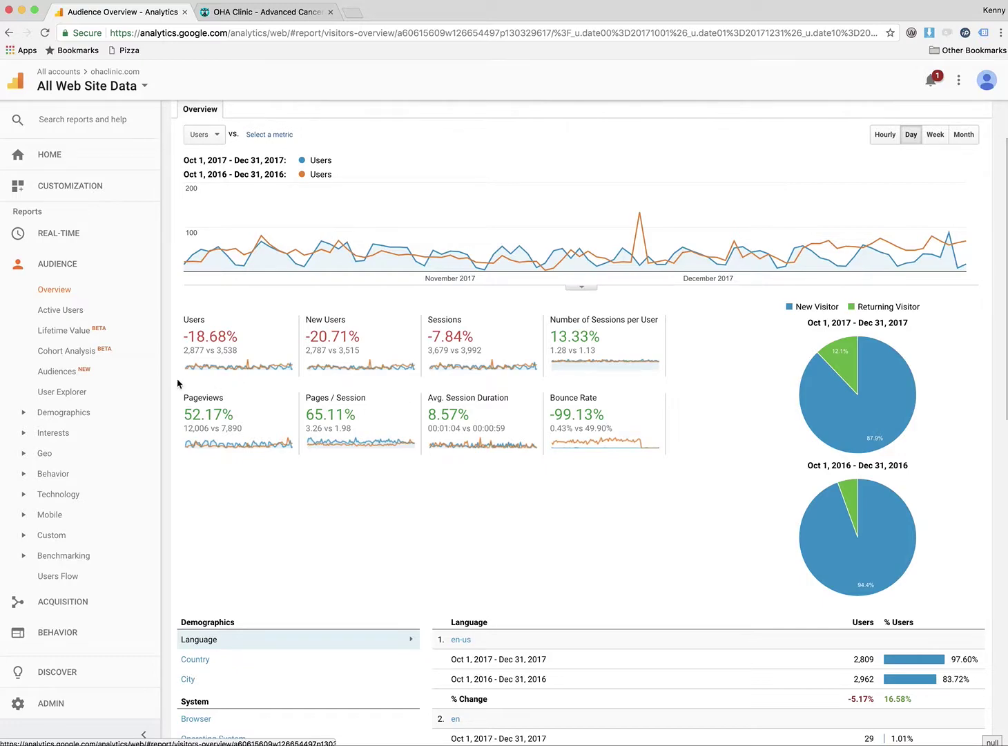
Open Demographics Age, then Demographics Overview showing 68.1% female users versus 59.9% in 2016.
click(64, 412)
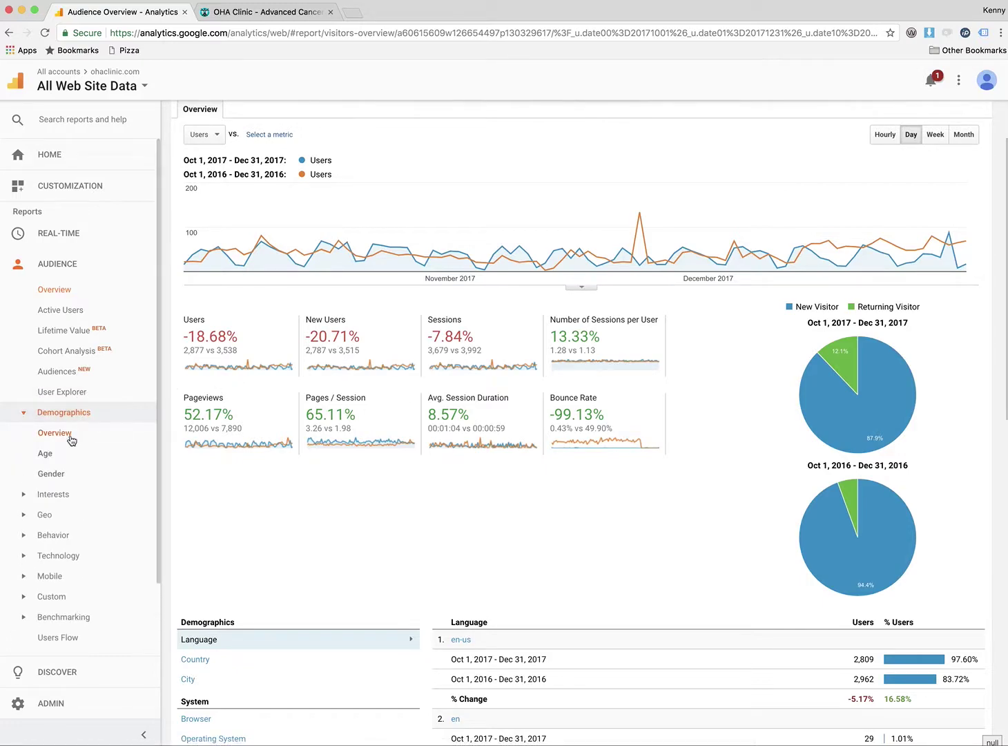
click(62, 453)
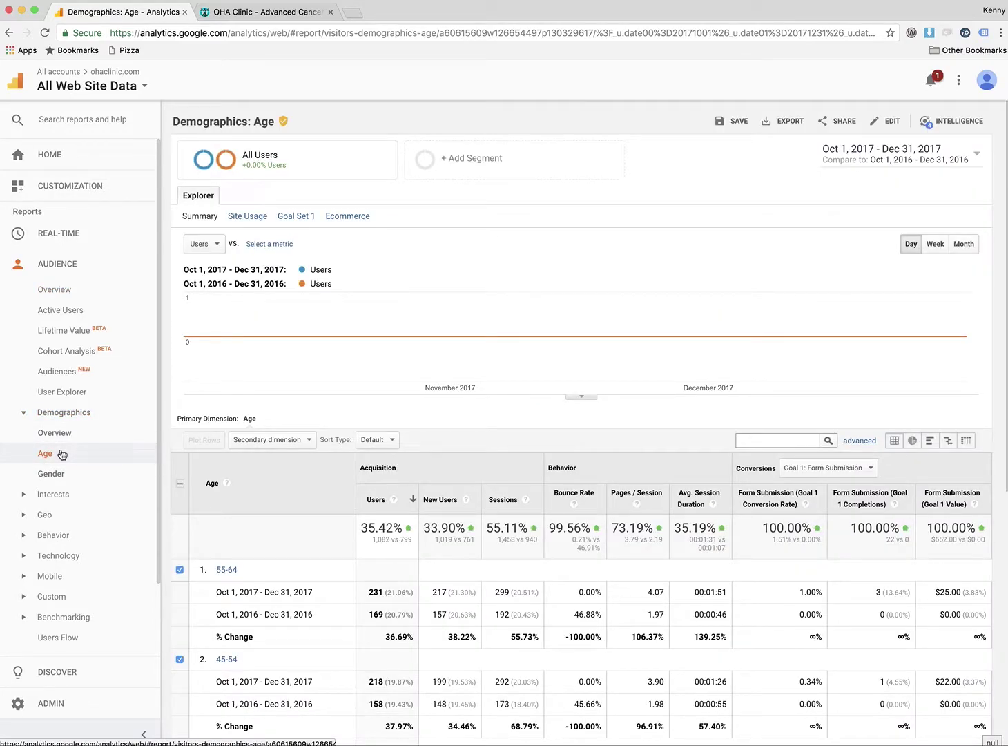
click(57, 435)
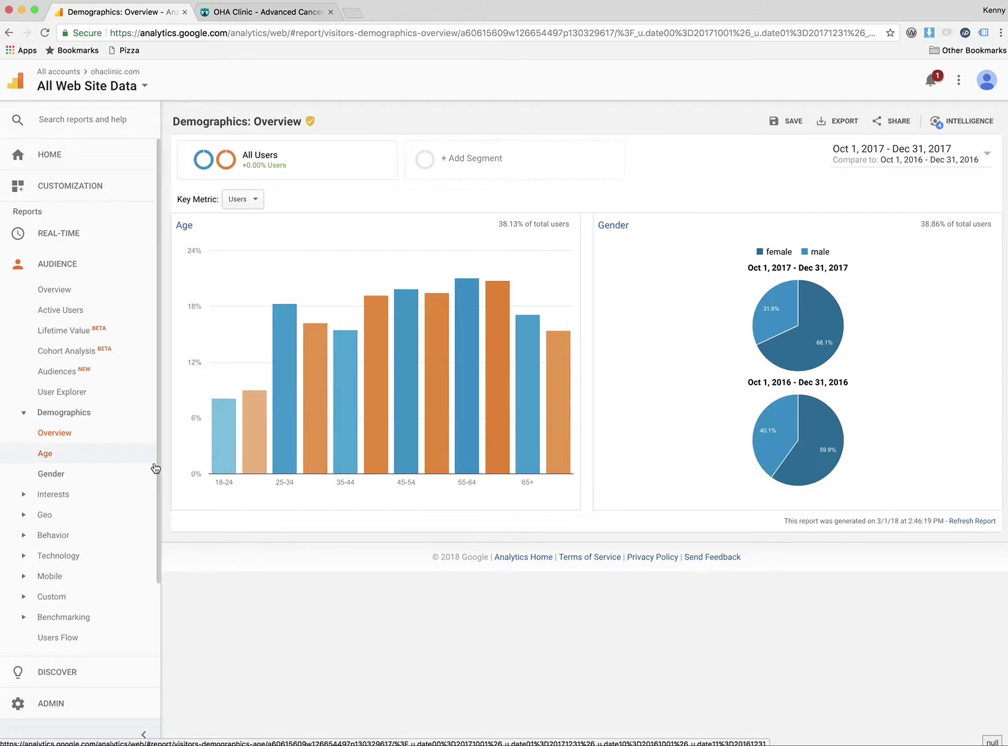
Open Geo > Location, review the country table, and drill into the United States.
click(67, 500)
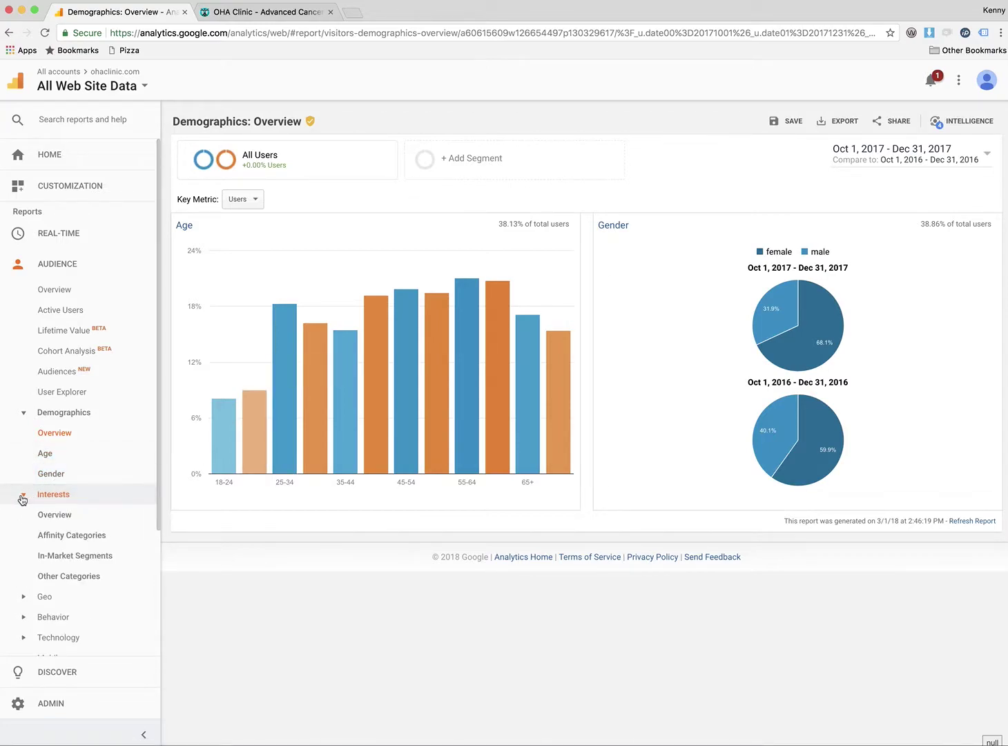
click(31, 494)
click(35, 459)
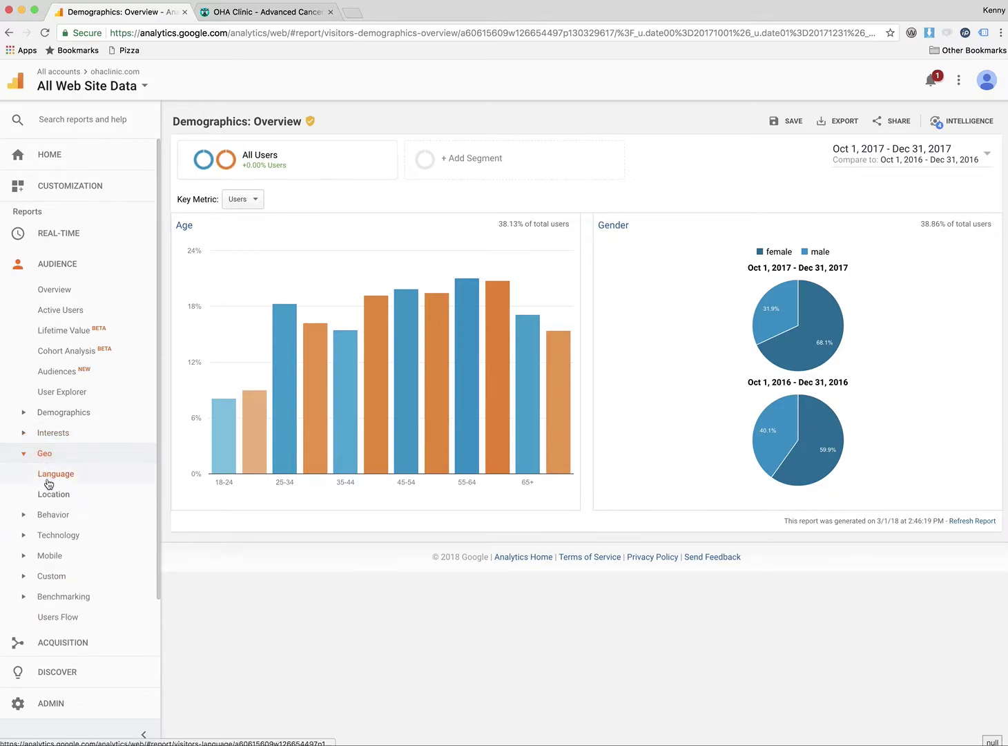
click(52, 495)
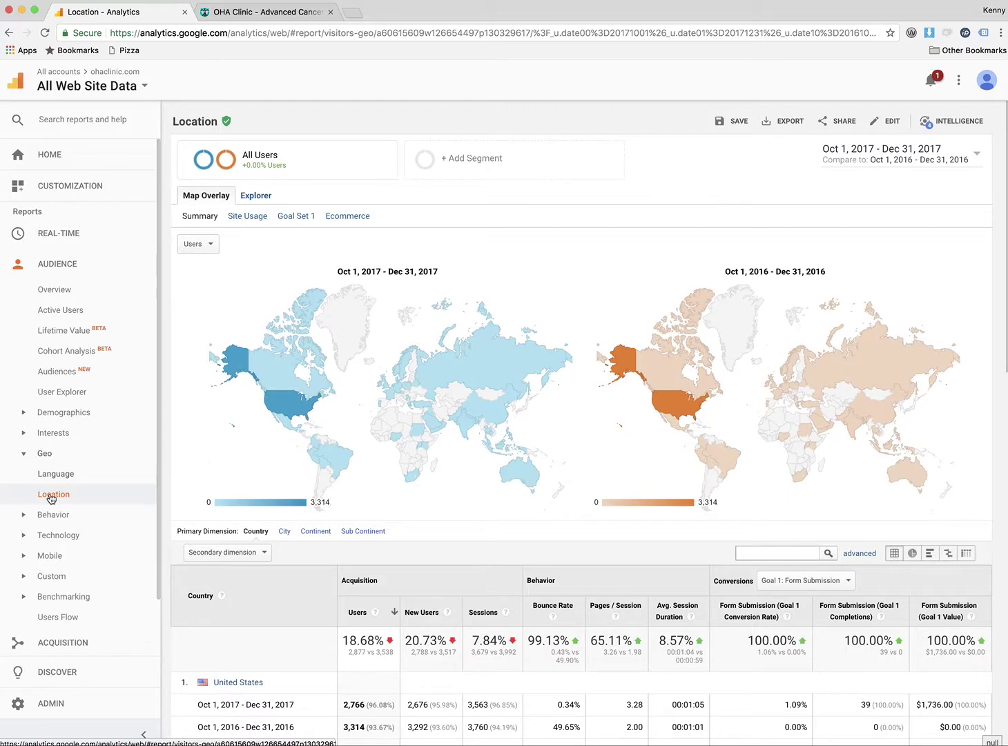
scroll(236, 585, down, 3)
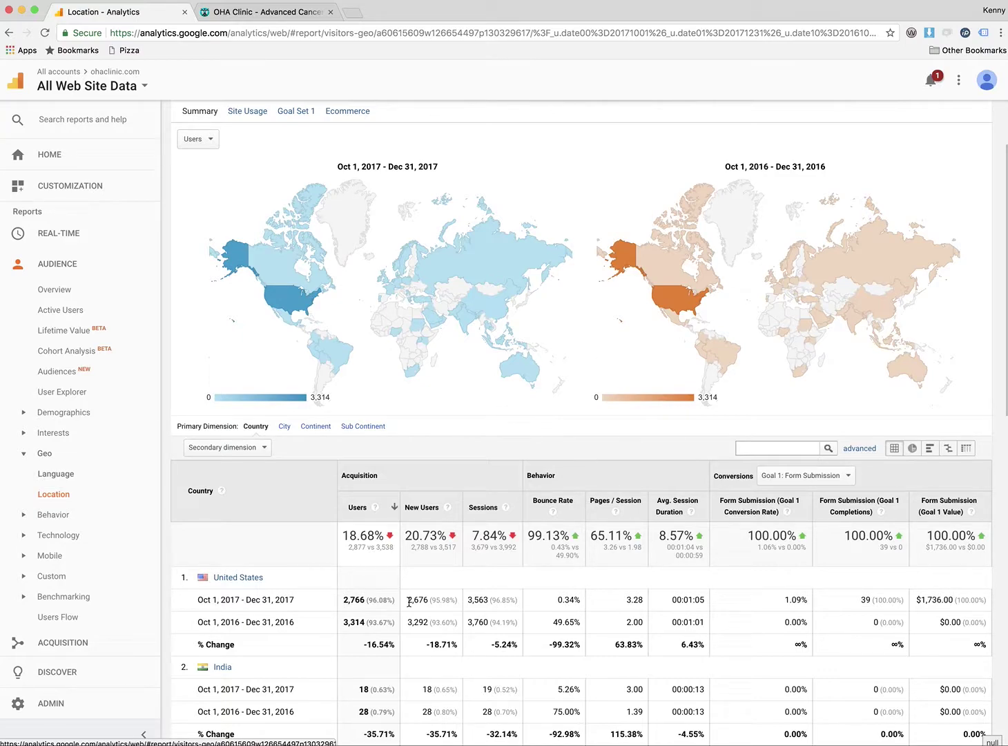
scroll(407, 601, down, 1)
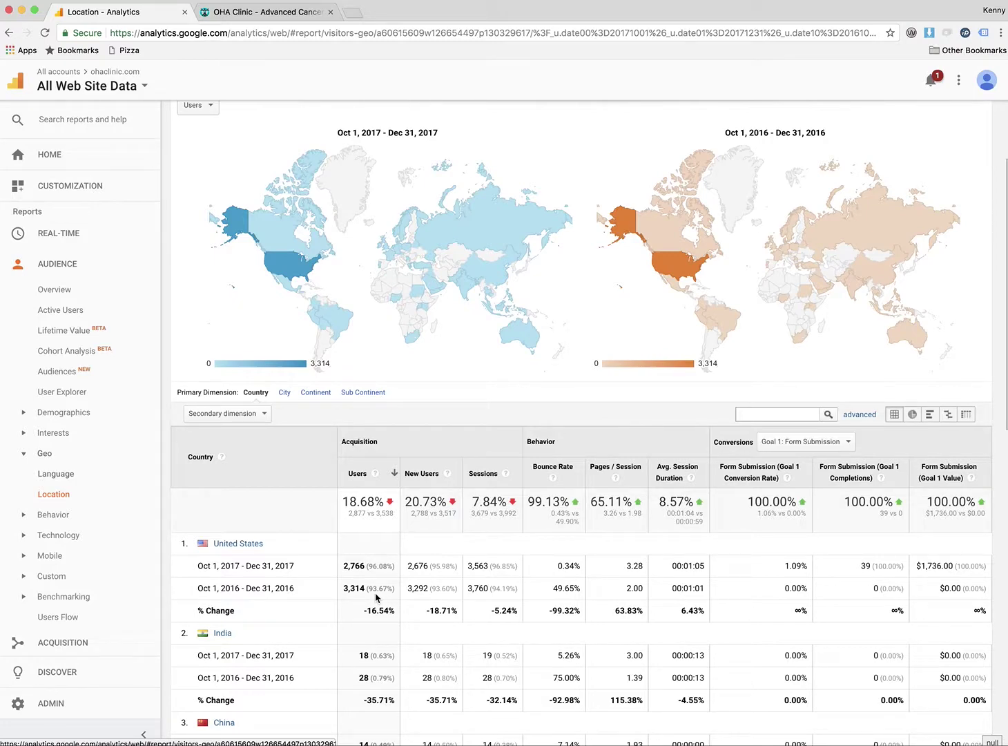
click(255, 545)
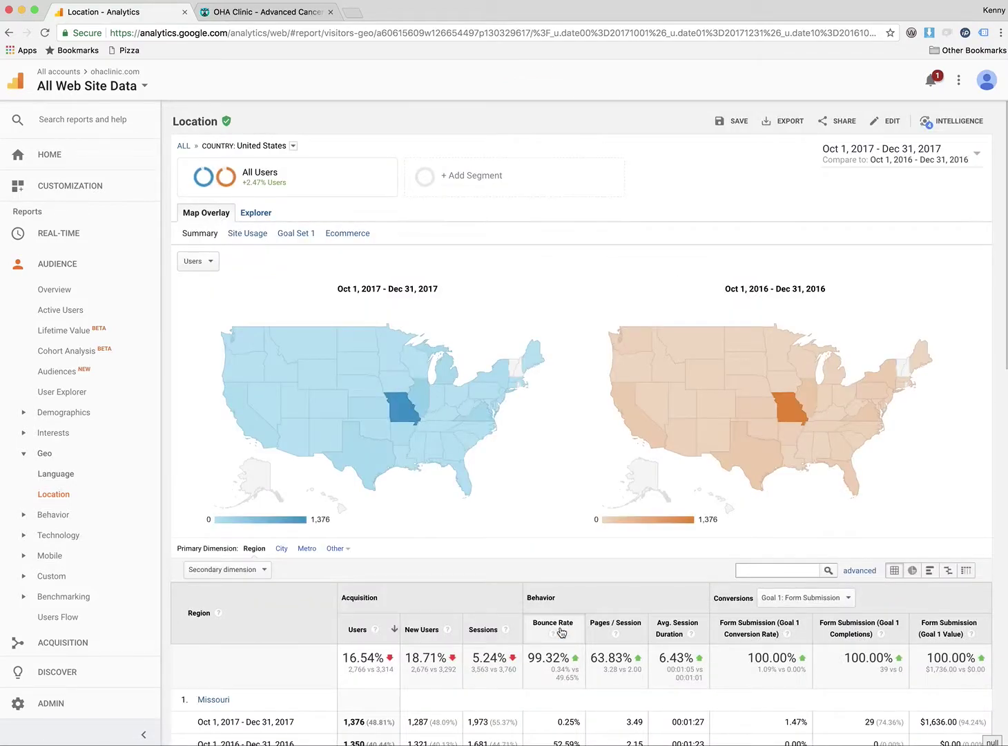
Review the United States regions, led by Missouri, and drill into Missouri.
scroll(561, 632, down, 3)
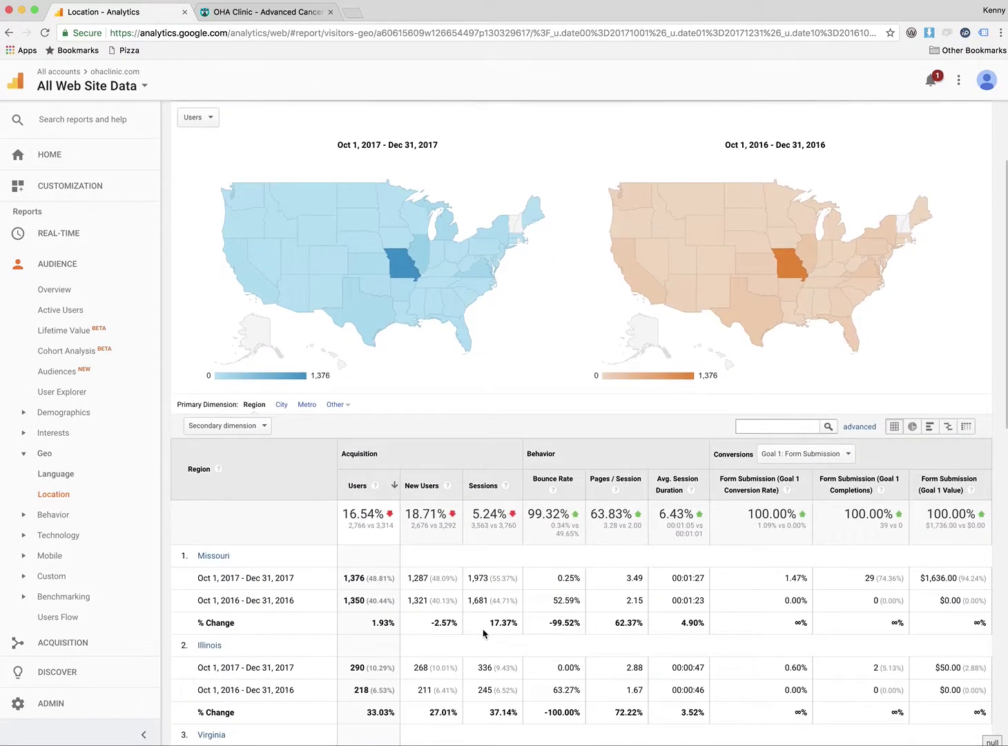
scroll(461, 634, down, 1)
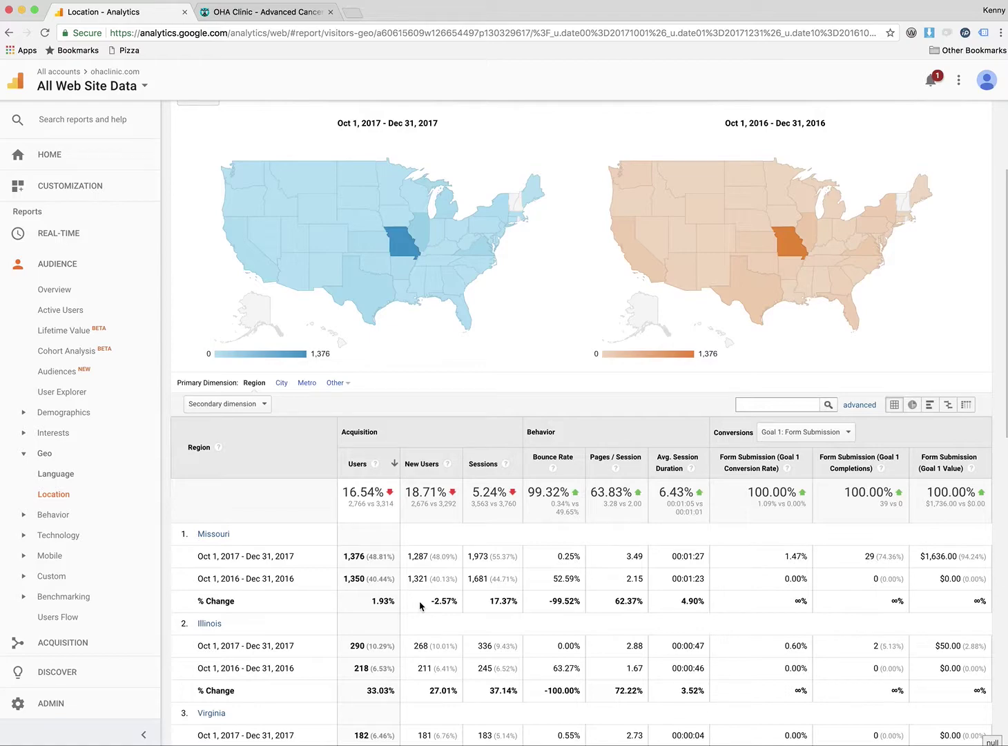
scroll(420, 606, down, 3)
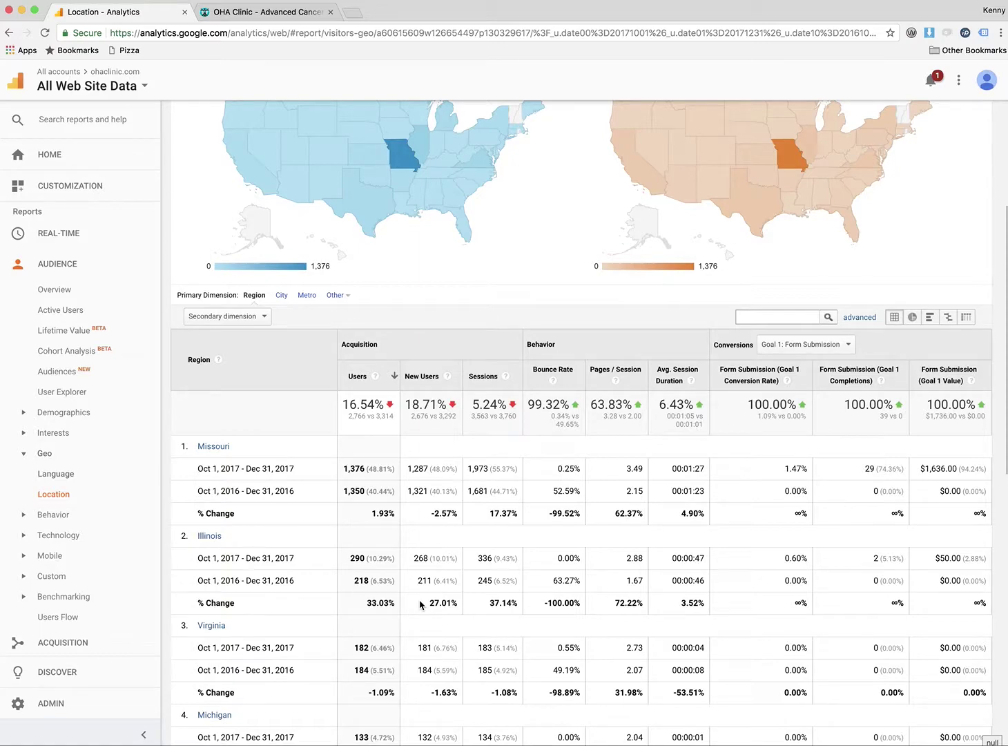
scroll(423, 608, up, 1)
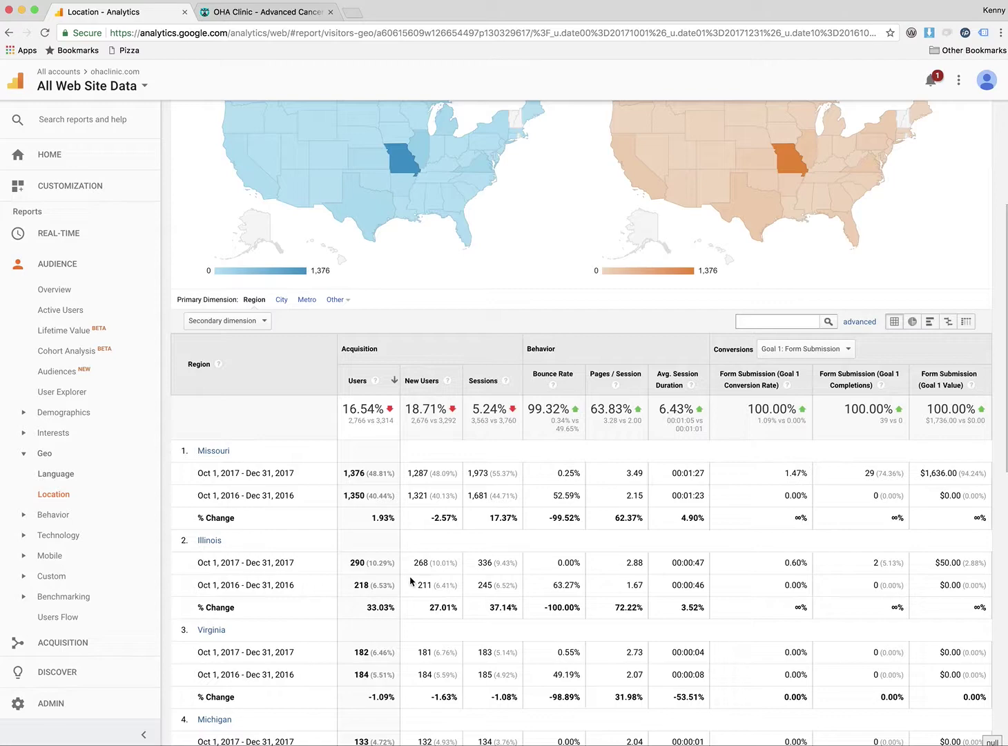
scroll(413, 583, down, 3)
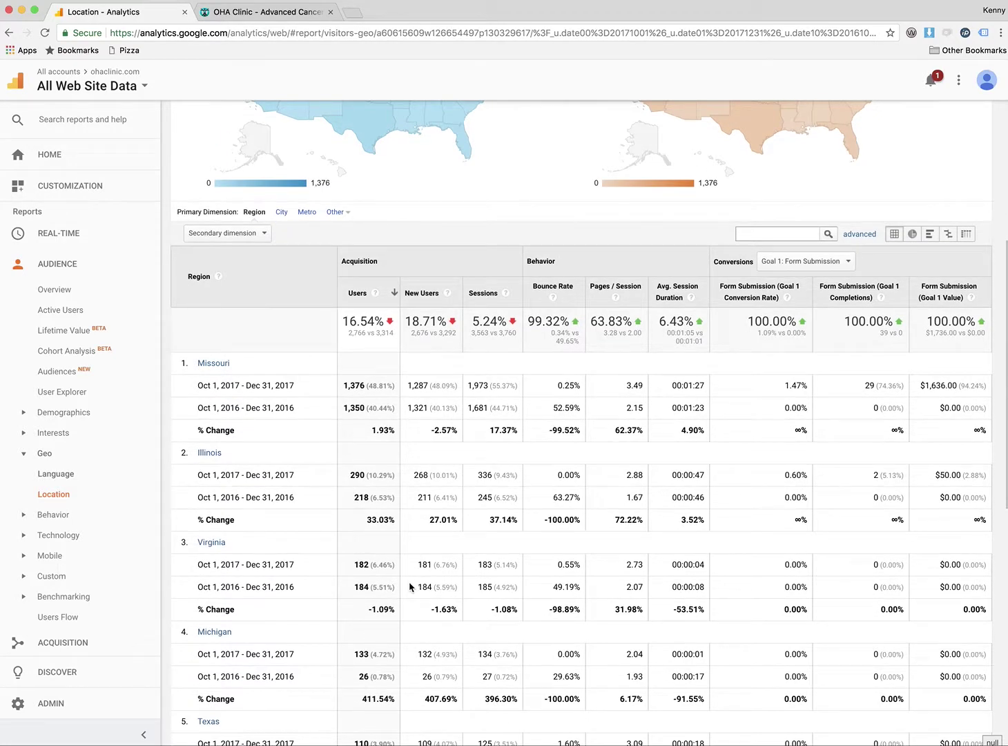
scroll(411, 588, up, 5)
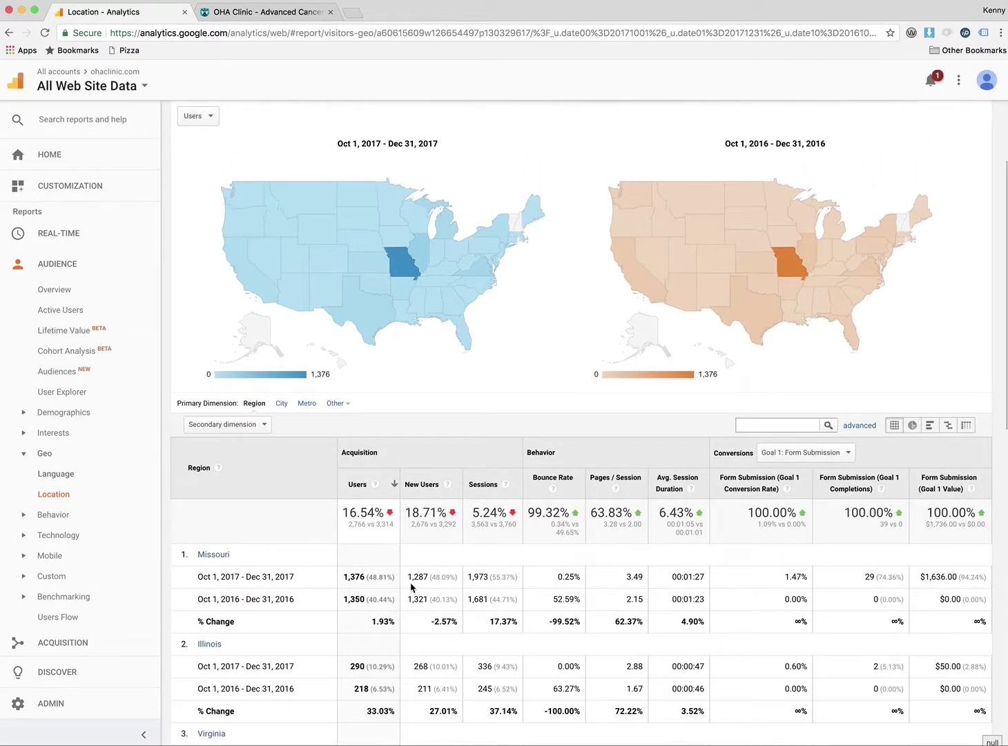
click(211, 557)
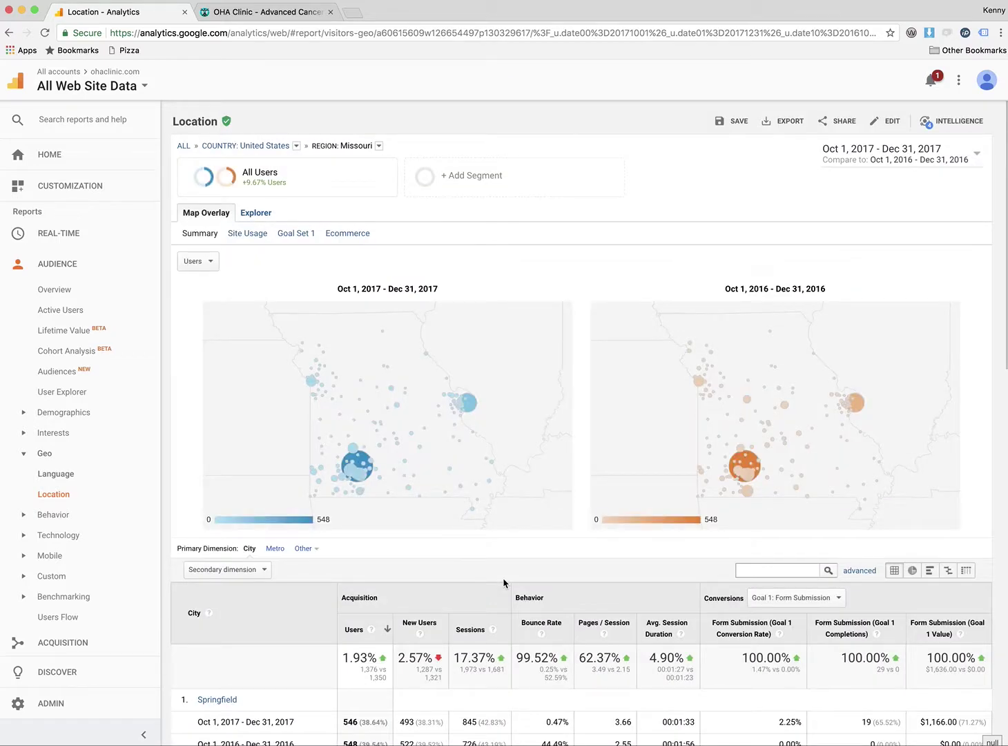
Look through Missouri's city rows, then open the Behavior > New vs Returning report.
scroll(504, 582, down, 3)
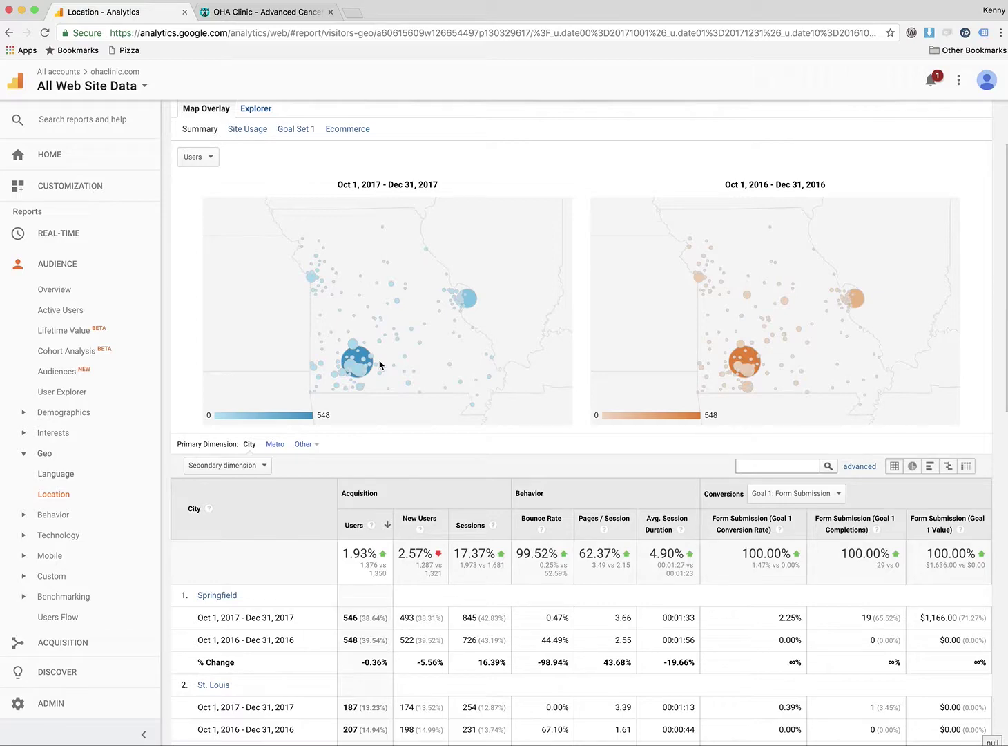
mouse_move(349, 381)
scroll(542, 480, down, 3)
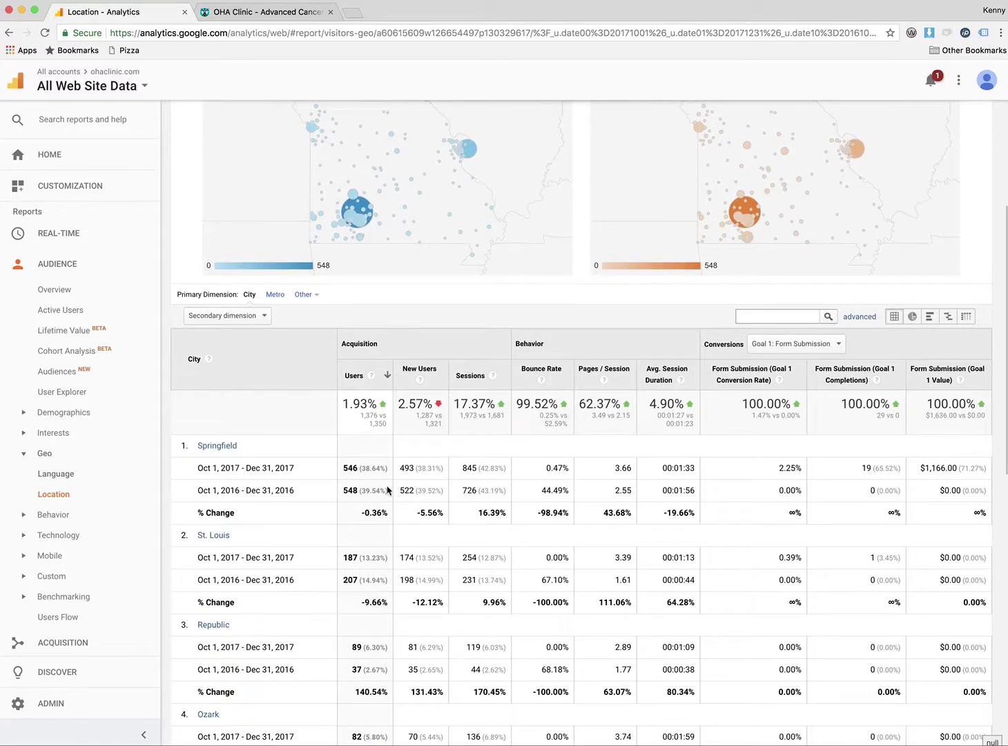
scroll(382, 496, down, 1)
scroll(382, 496, down, 2)
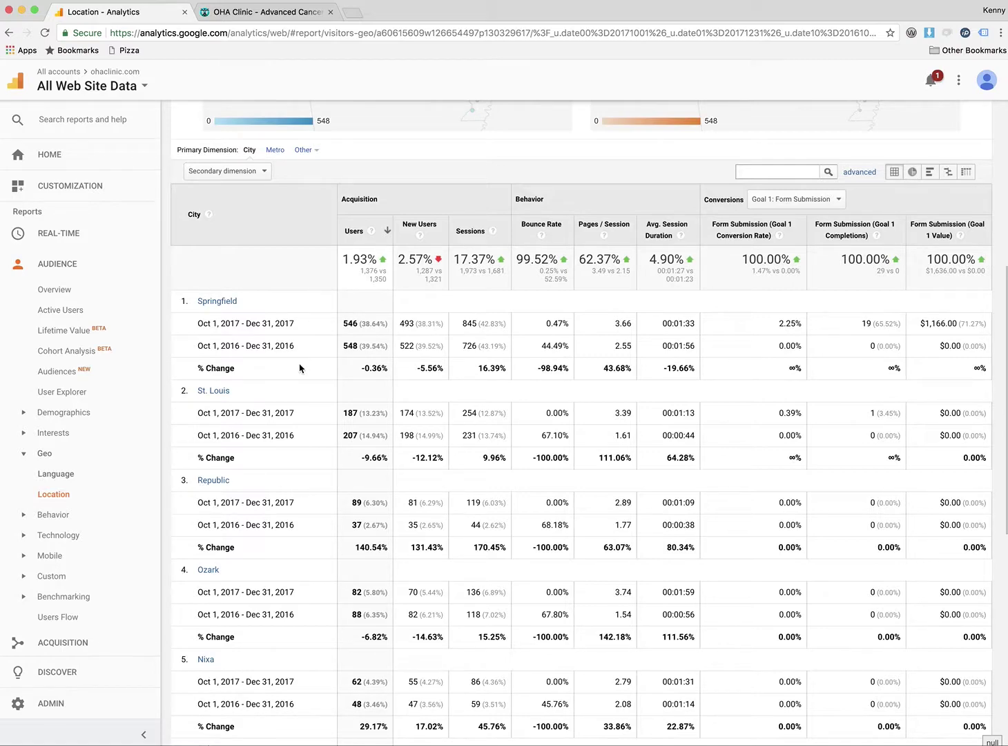
scroll(297, 375, down, 5)
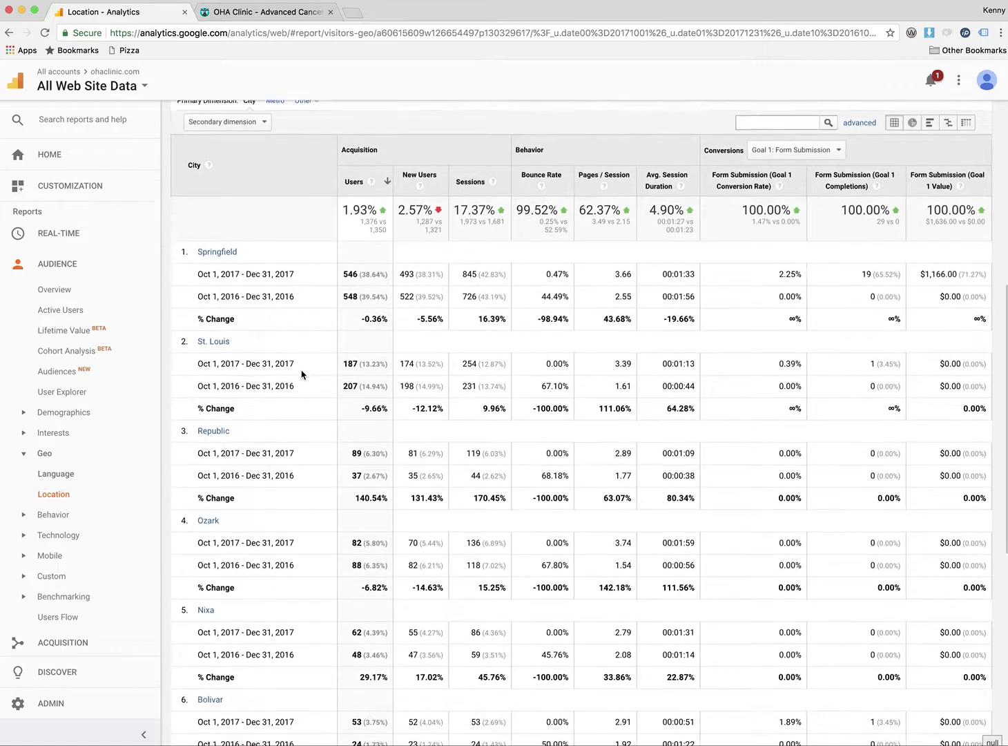
scroll(299, 375, down, 1)
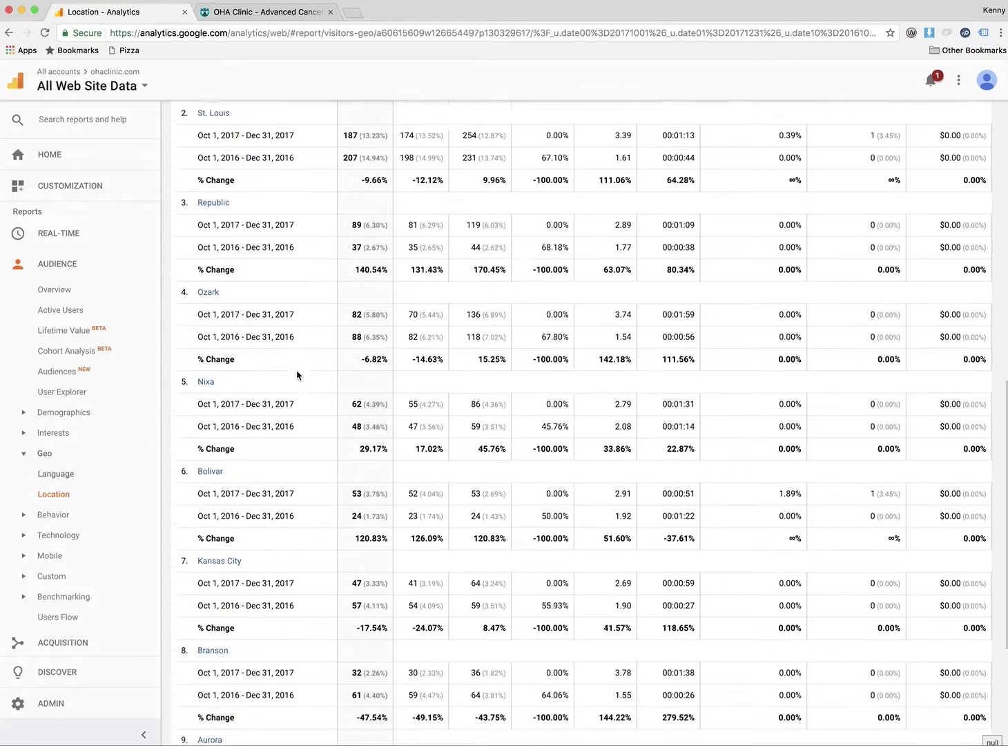
scroll(299, 375, up, 5)
scroll(297, 376, up, 10)
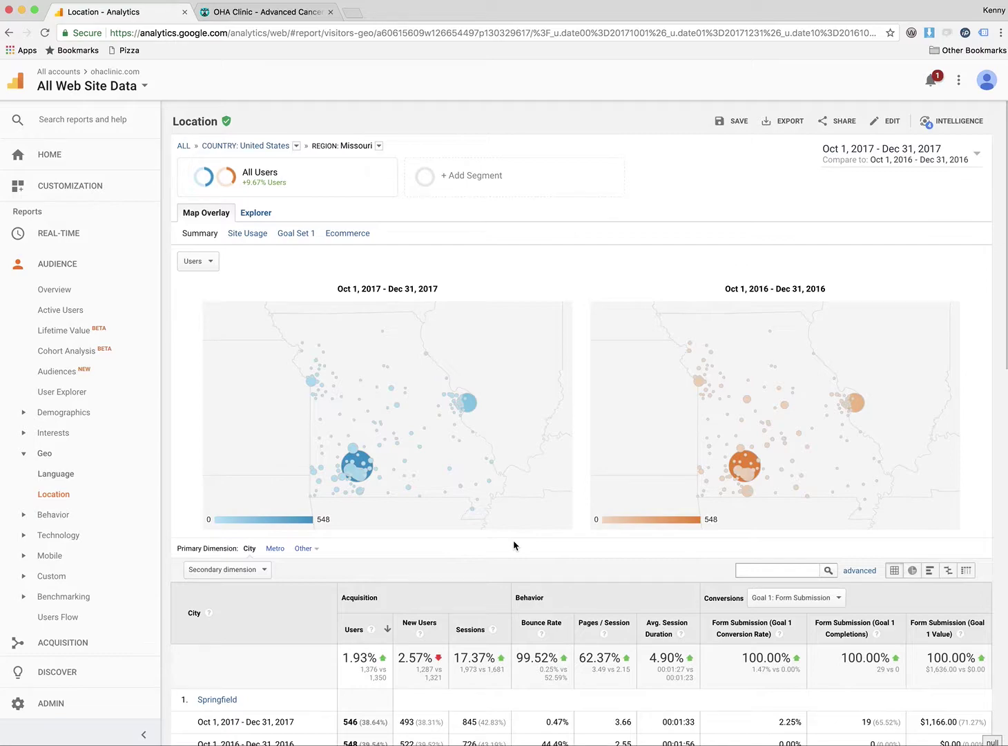
scroll(514, 546, down, 1)
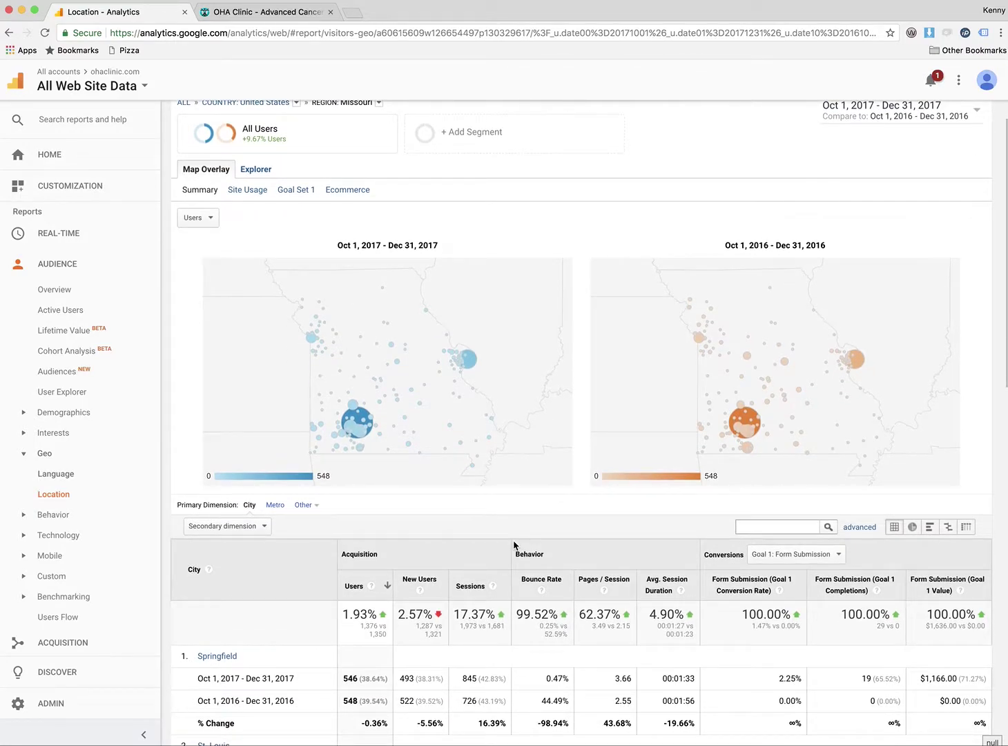
scroll(514, 546, down, 5)
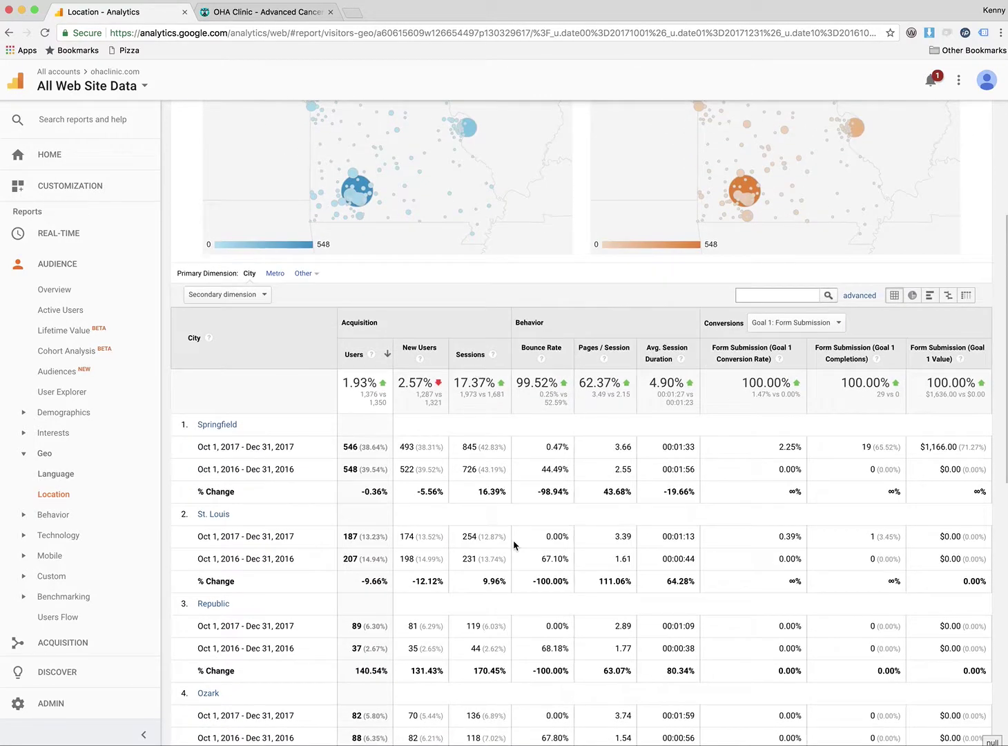
scroll(514, 545, down, 2)
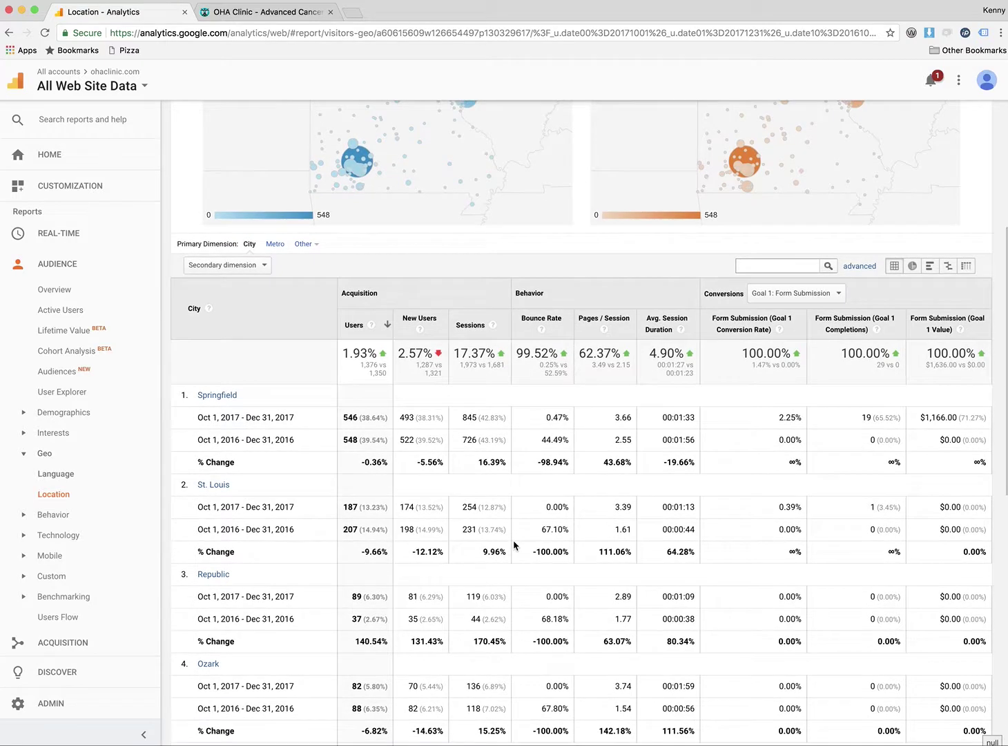
scroll(514, 546, up, 7)
scroll(514, 545, up, 1)
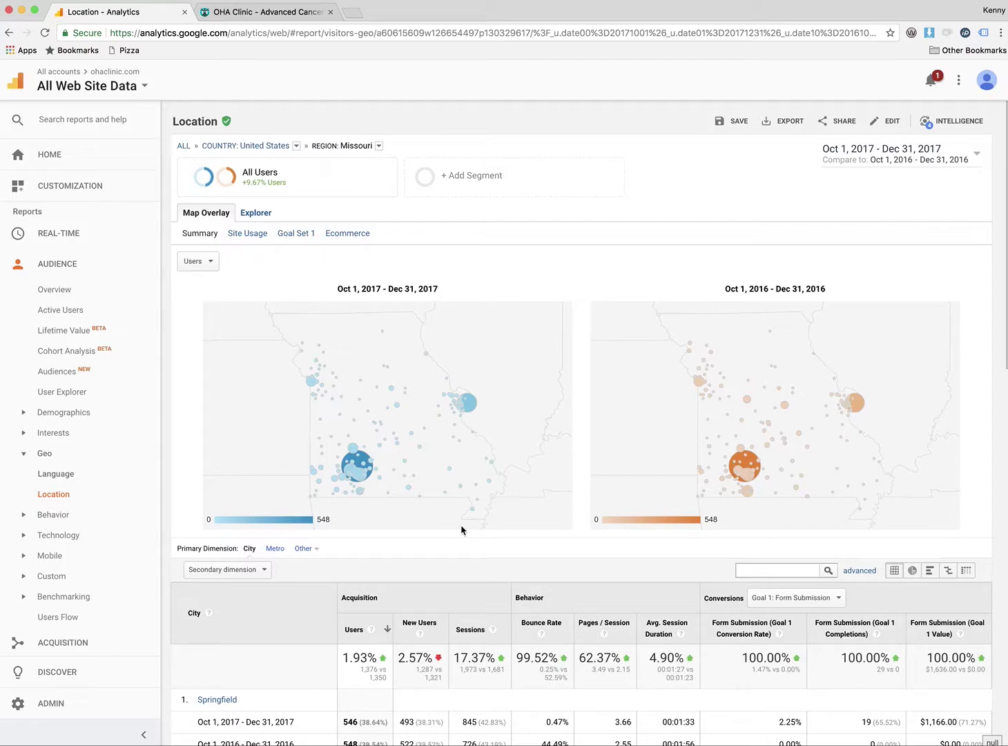
click(67, 523)
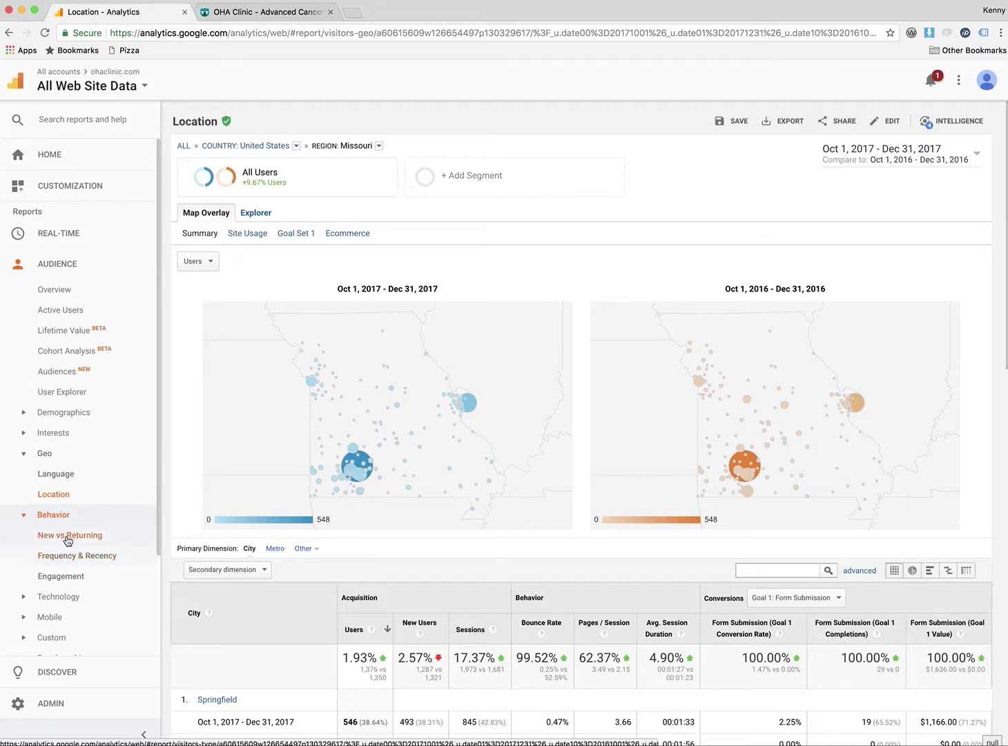
click(66, 536)
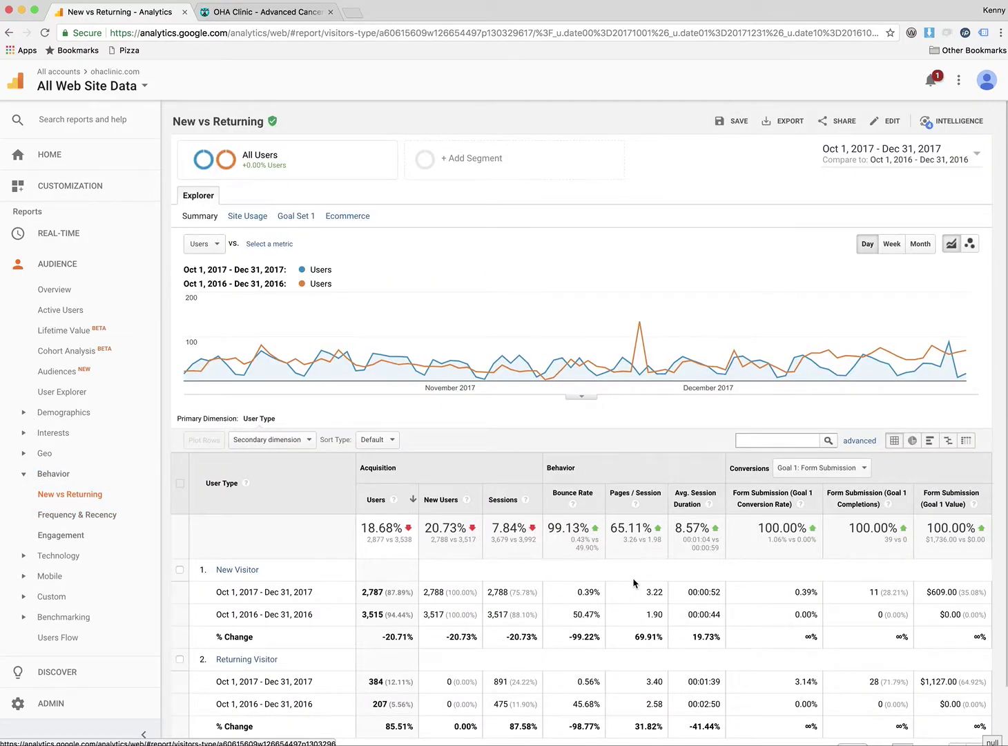
Review New vs Returning and Frequency & Recency, then open Technology > Browser & OS.
scroll(634, 583, down, 2)
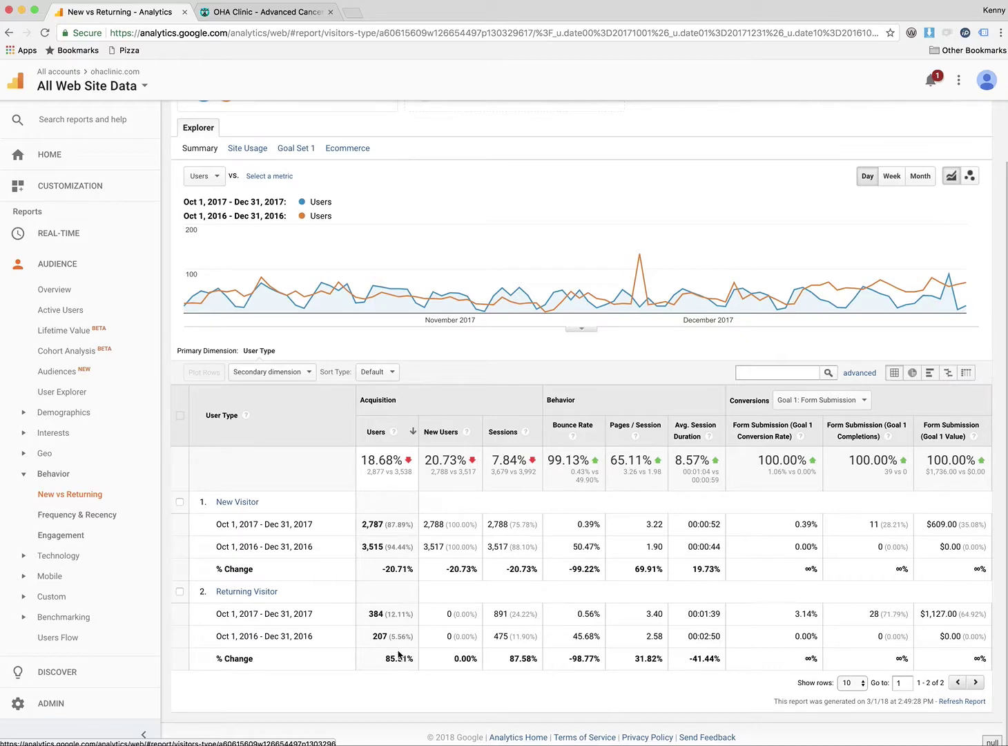
click(100, 514)
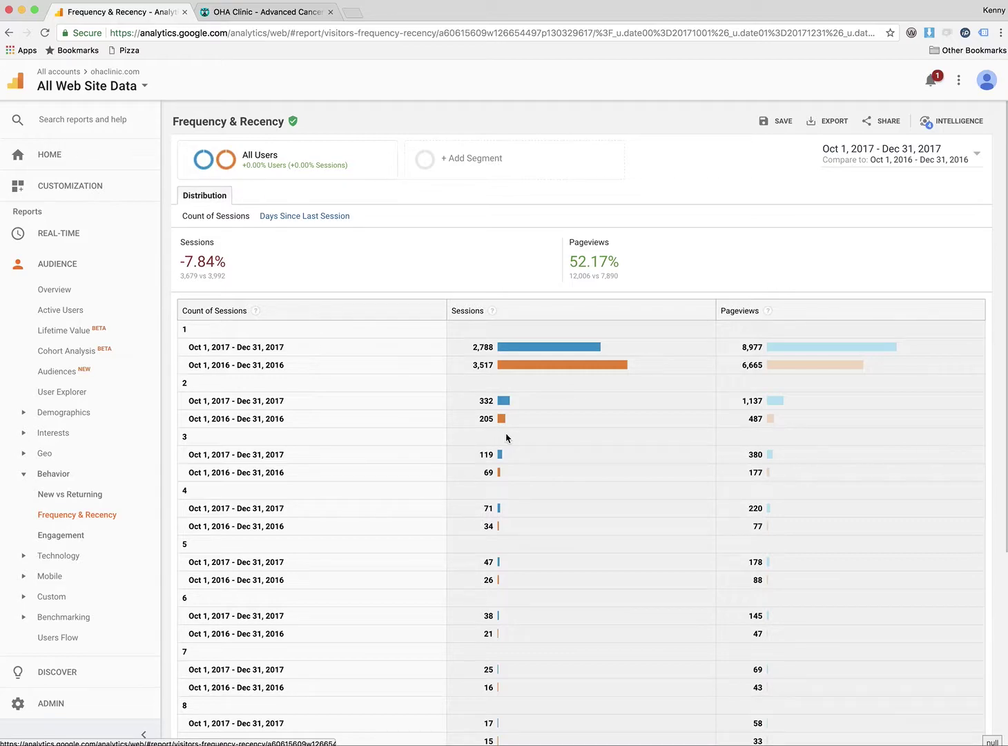
scroll(511, 518, down, 1)
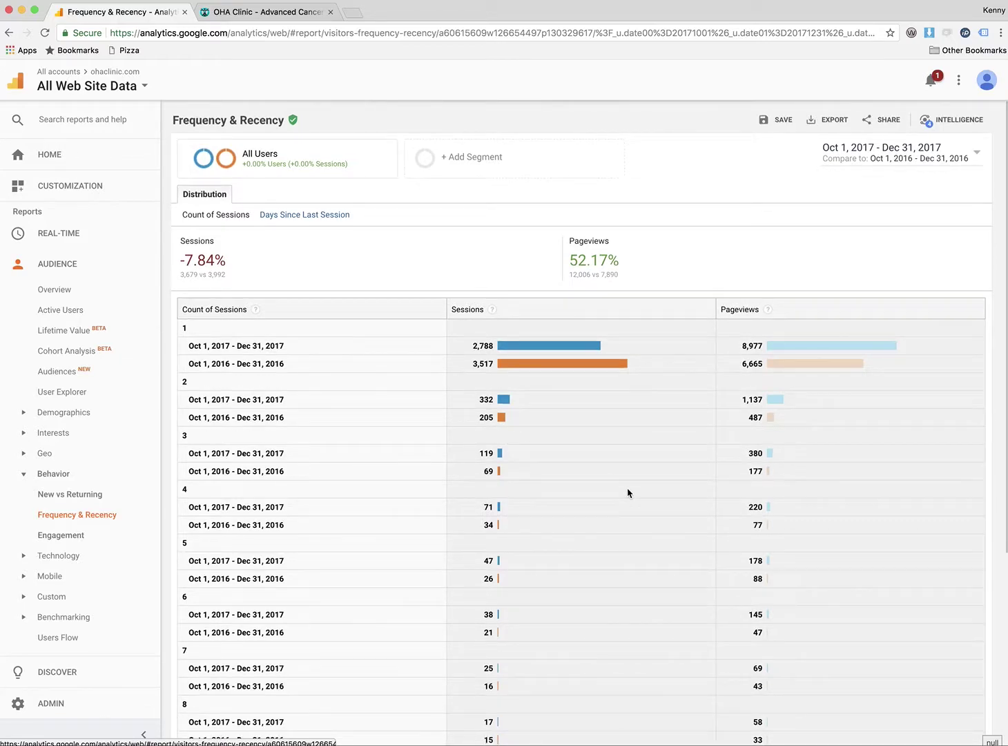
click(61, 556)
click(47, 576)
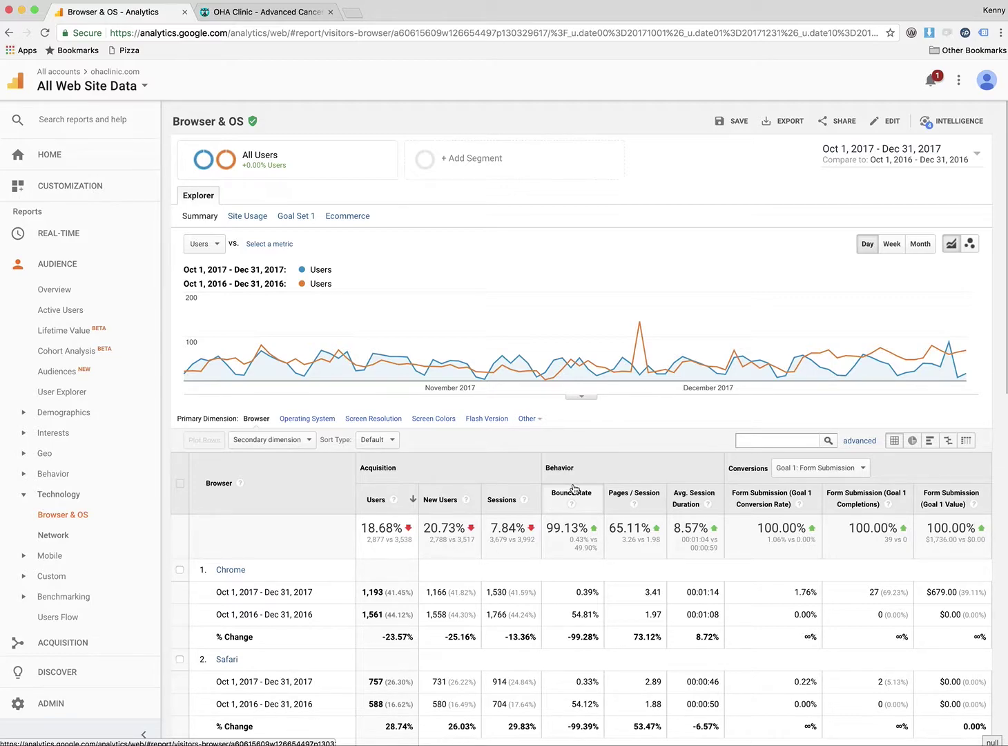
Show users by Operating System as pie charts, with Windows at 963 versus 1,158.
scroll(604, 547, down, 1)
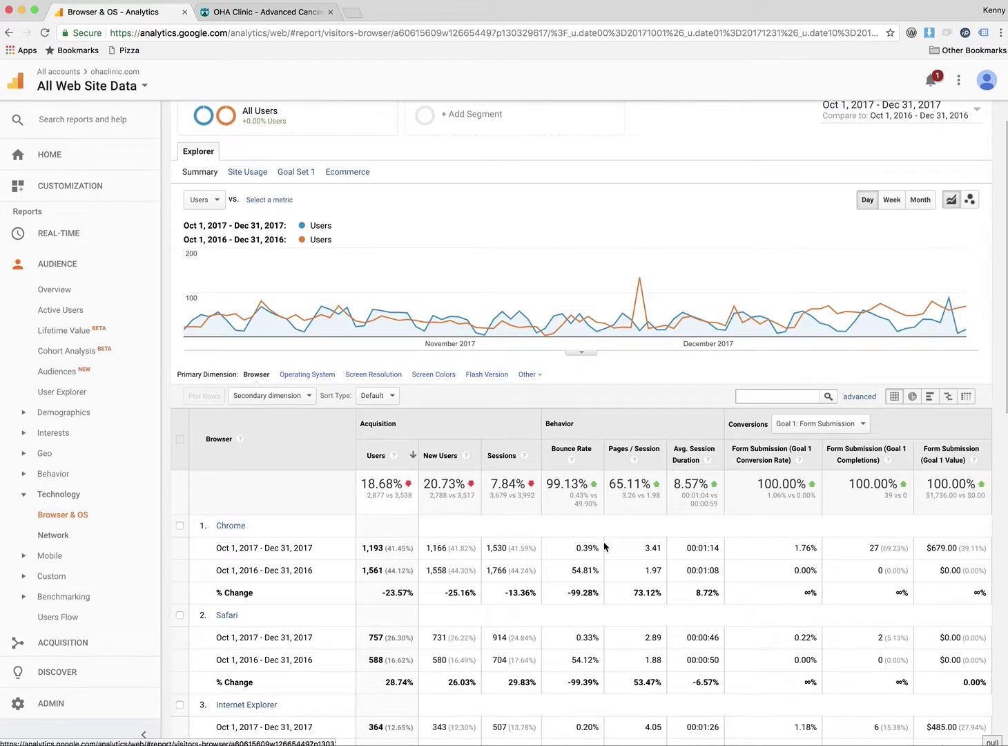
scroll(601, 549, down, 1)
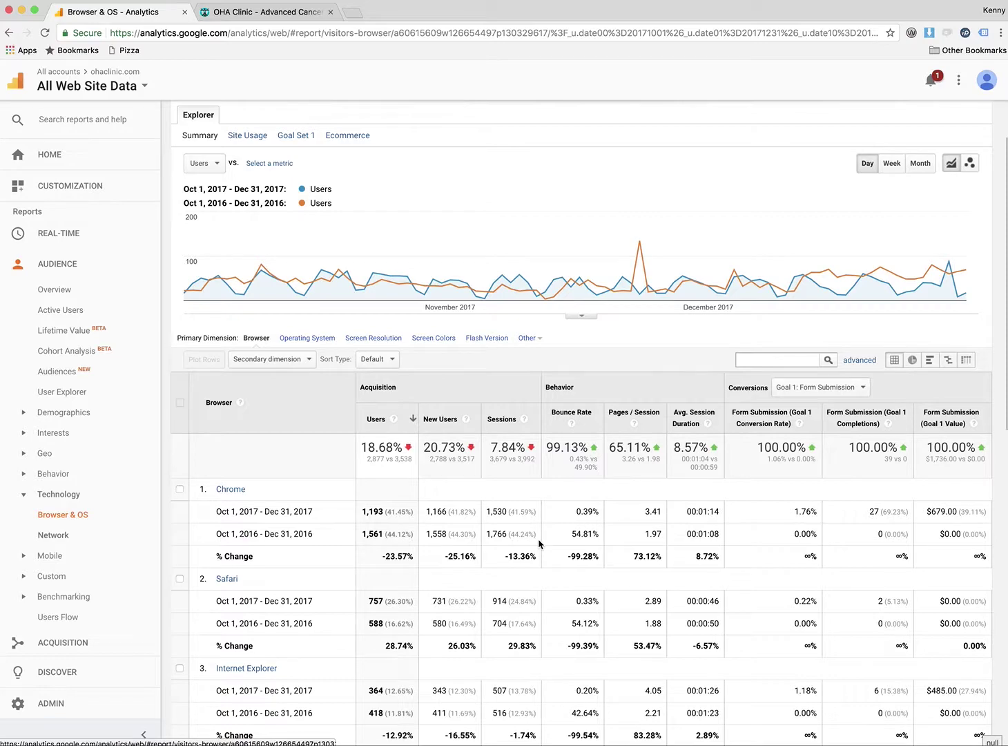
click(303, 338)
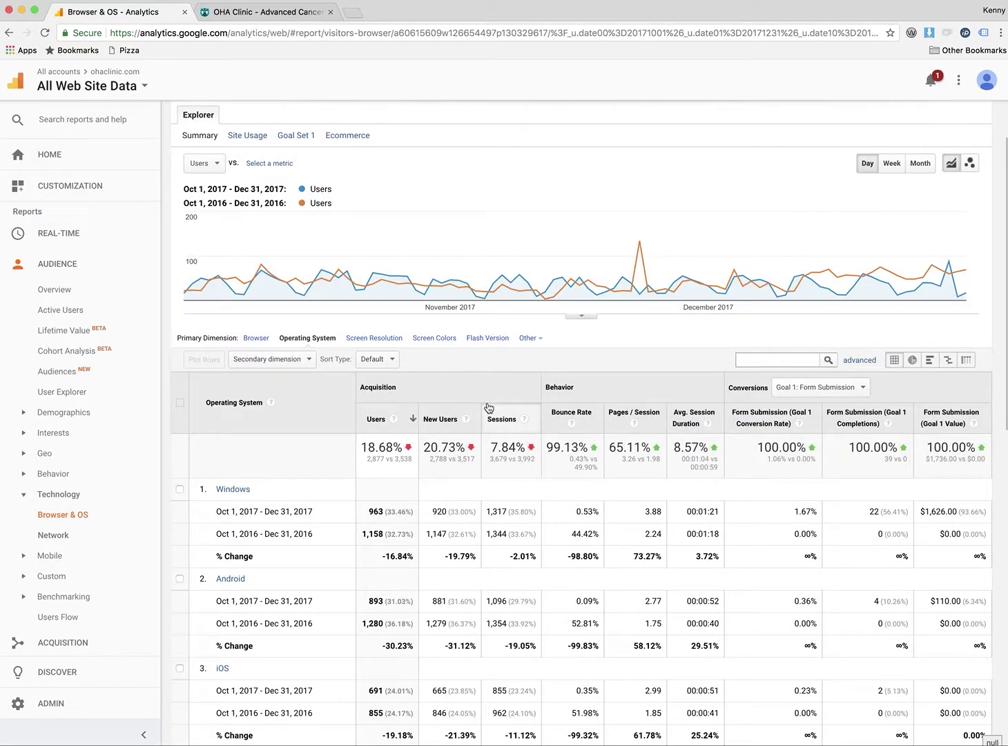
scroll(347, 429, down, 2)
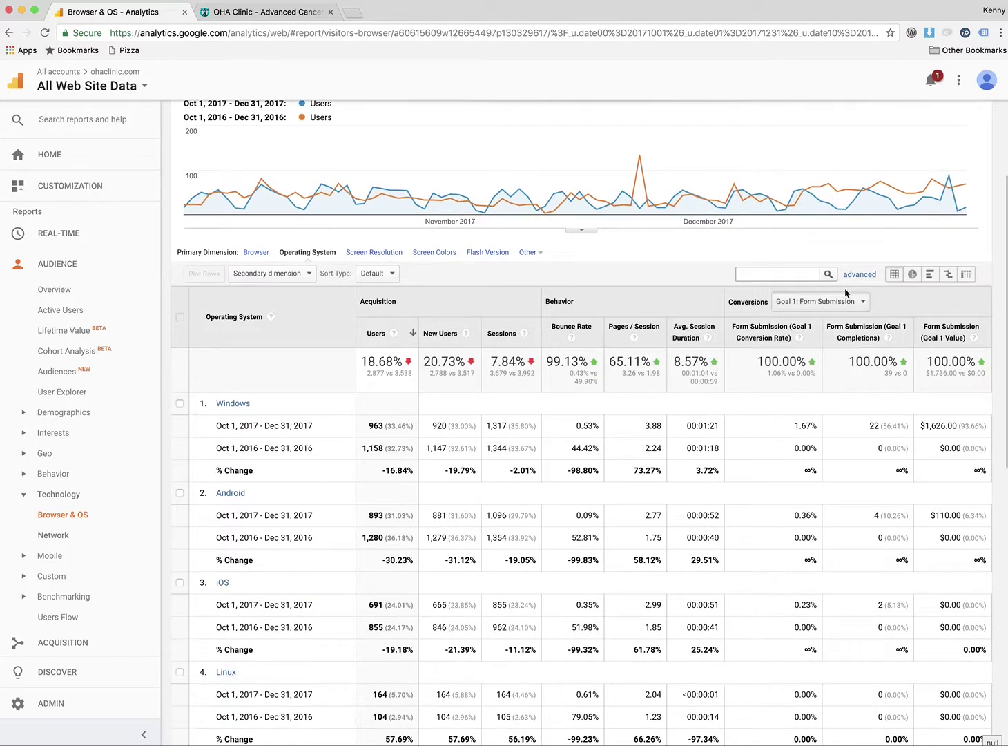
click(913, 275)
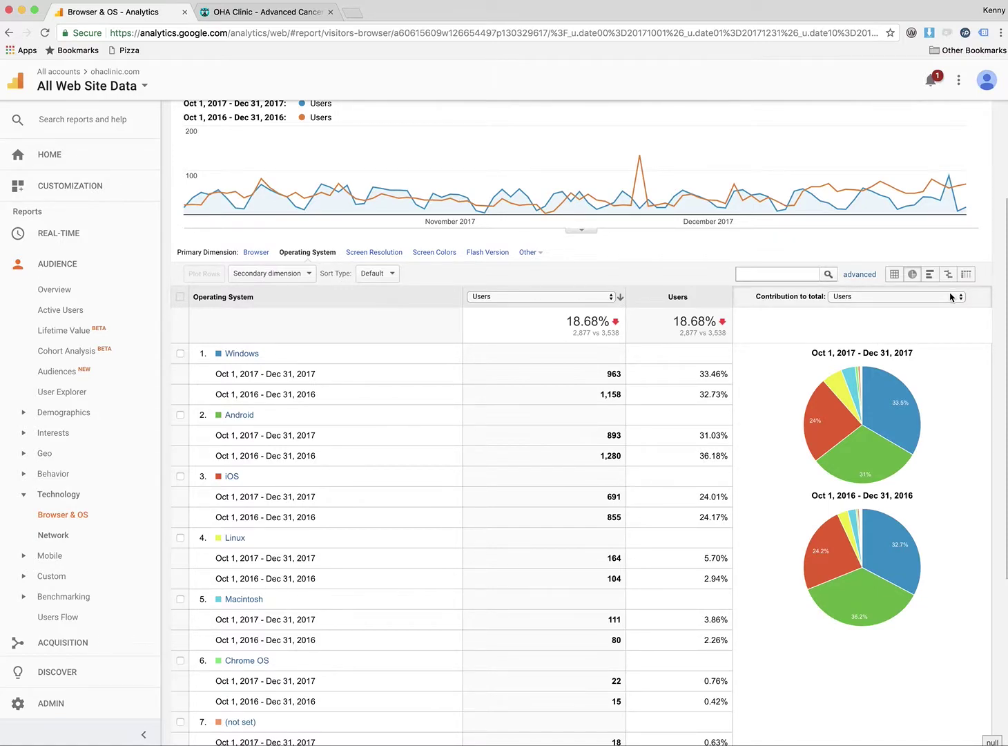
mouse_move(896, 404)
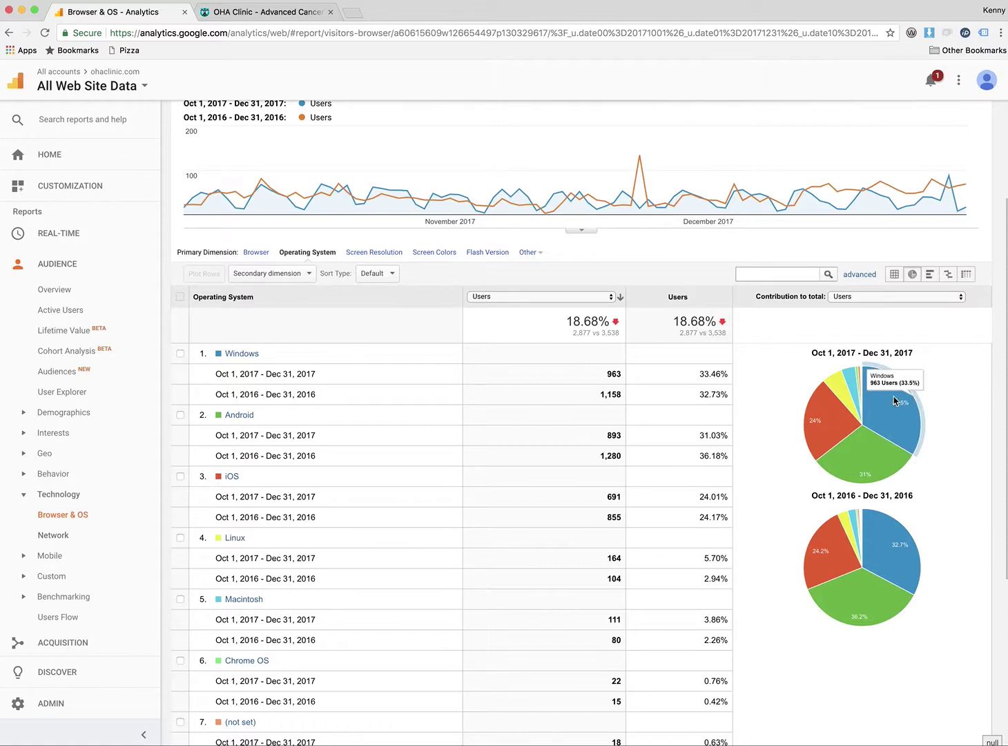
mouse_move(888, 522)
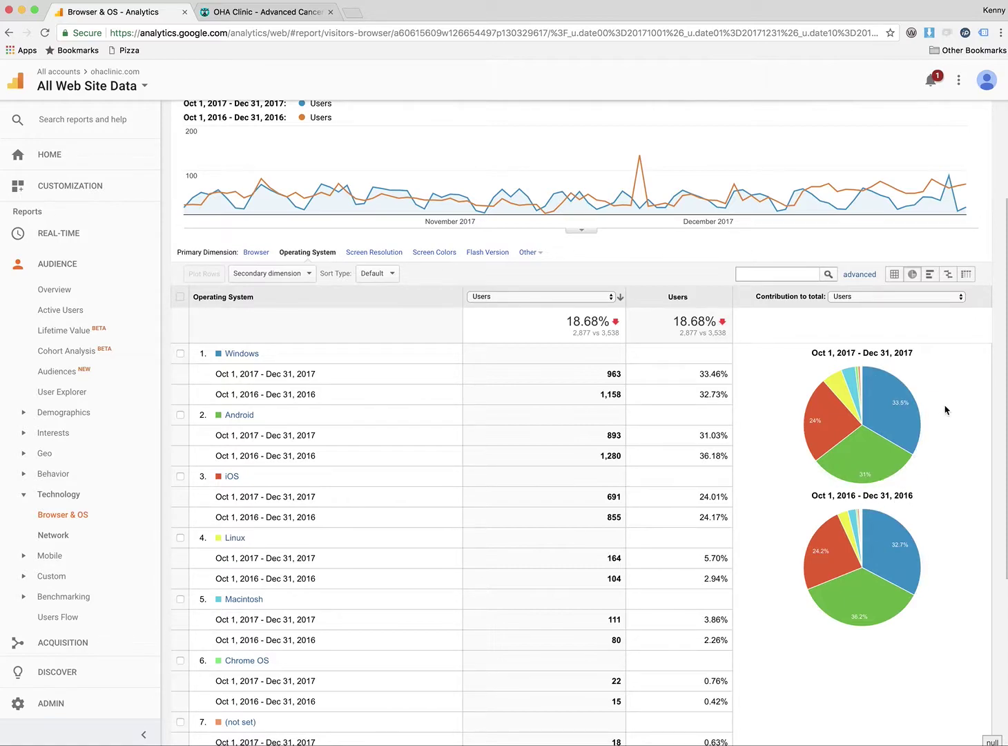
scroll(945, 409, down, 5)
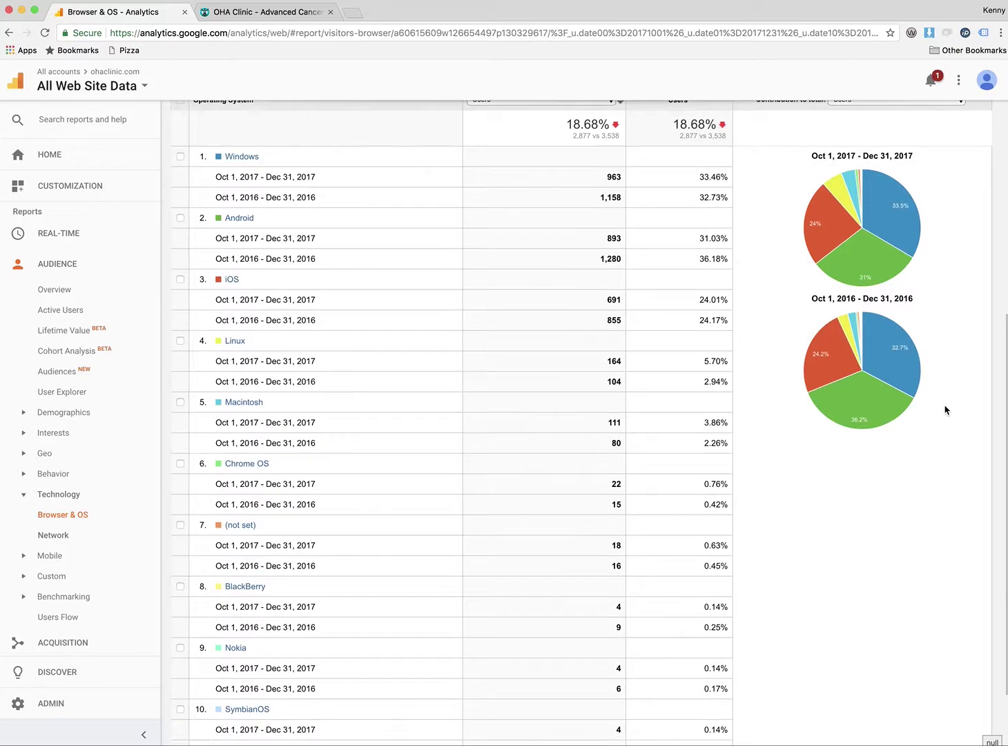
scroll(945, 410, up, 5)
scroll(946, 410, up, 2)
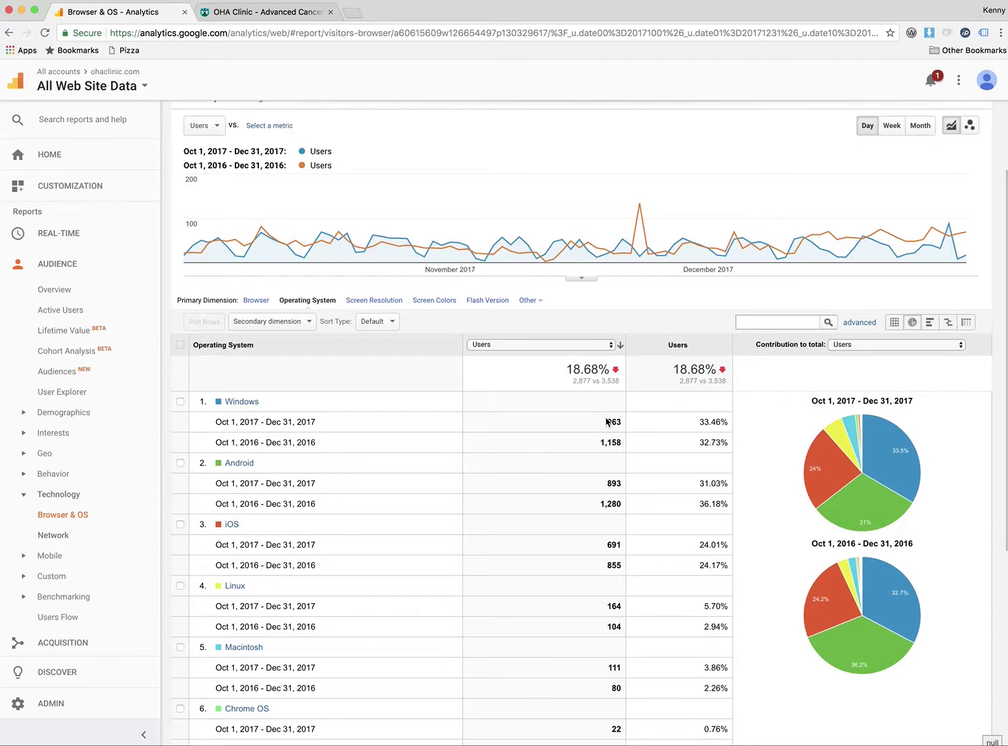
Open Mobile Overview as pie charts: mobile leads with 1,357 users versus 1,950 in 2016.
click(53, 555)
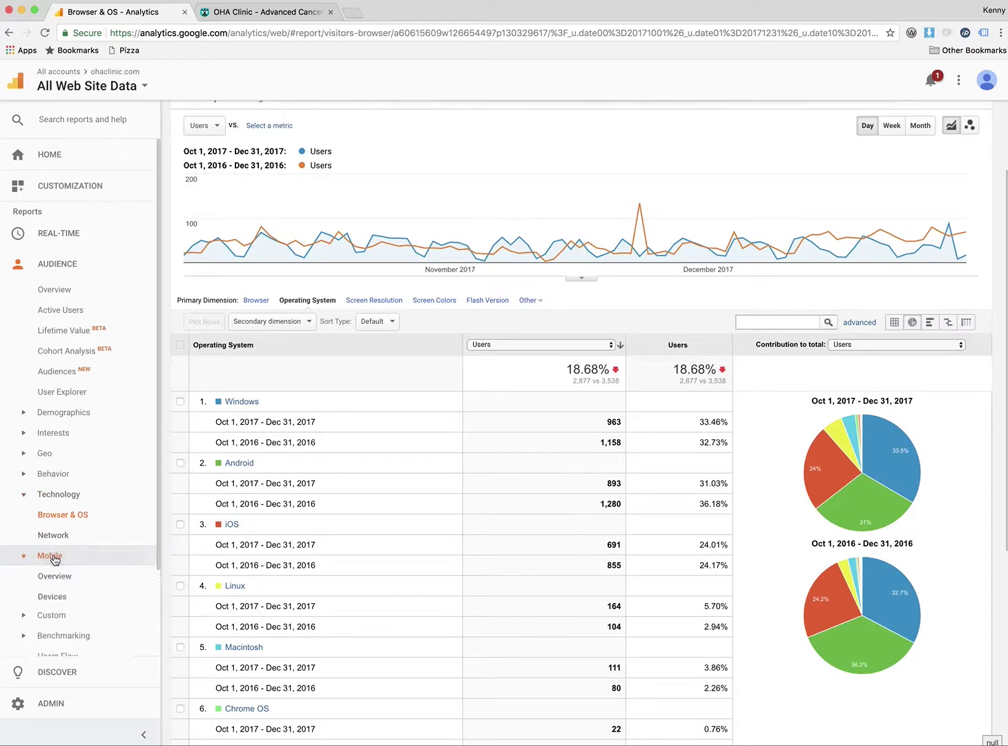
click(55, 577)
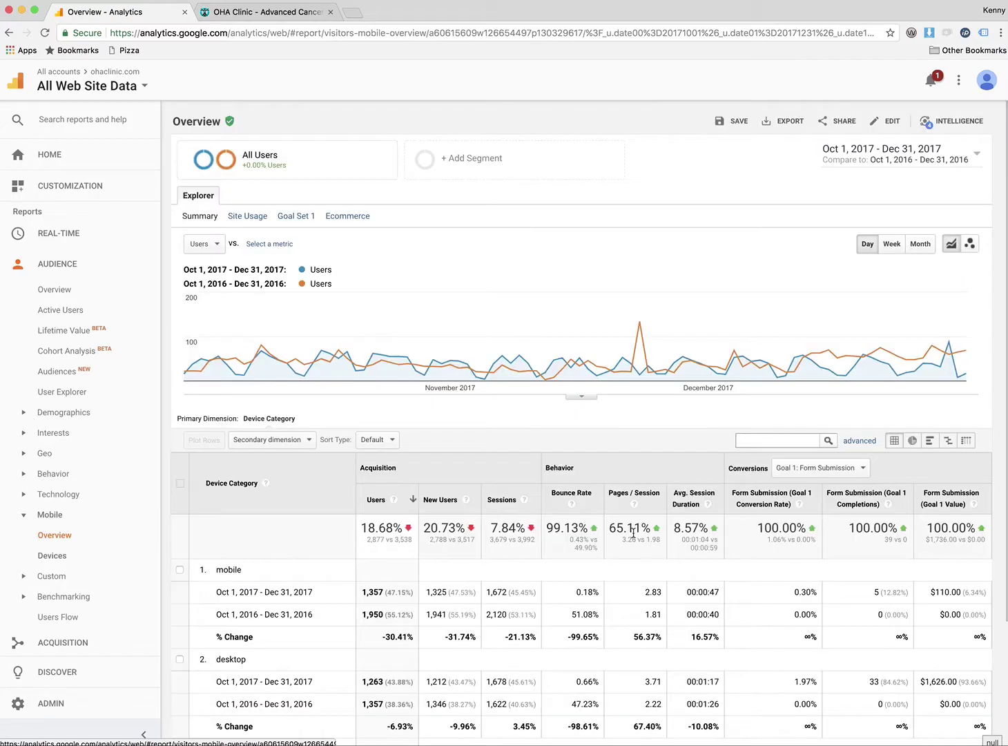
click(912, 442)
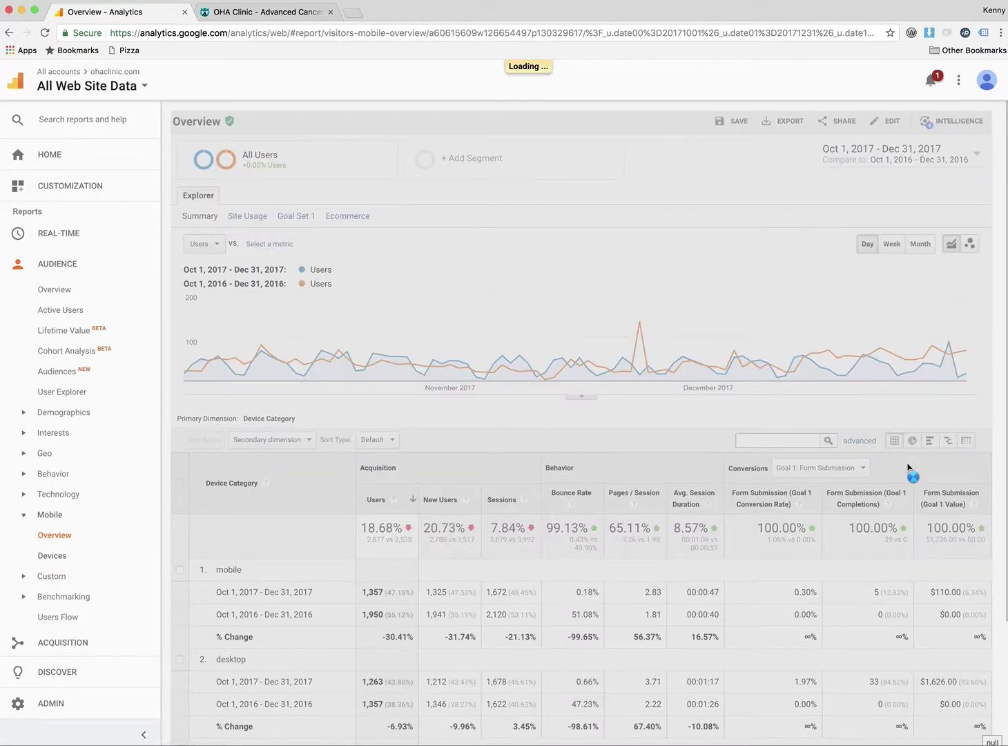
scroll(934, 469, down, 3)
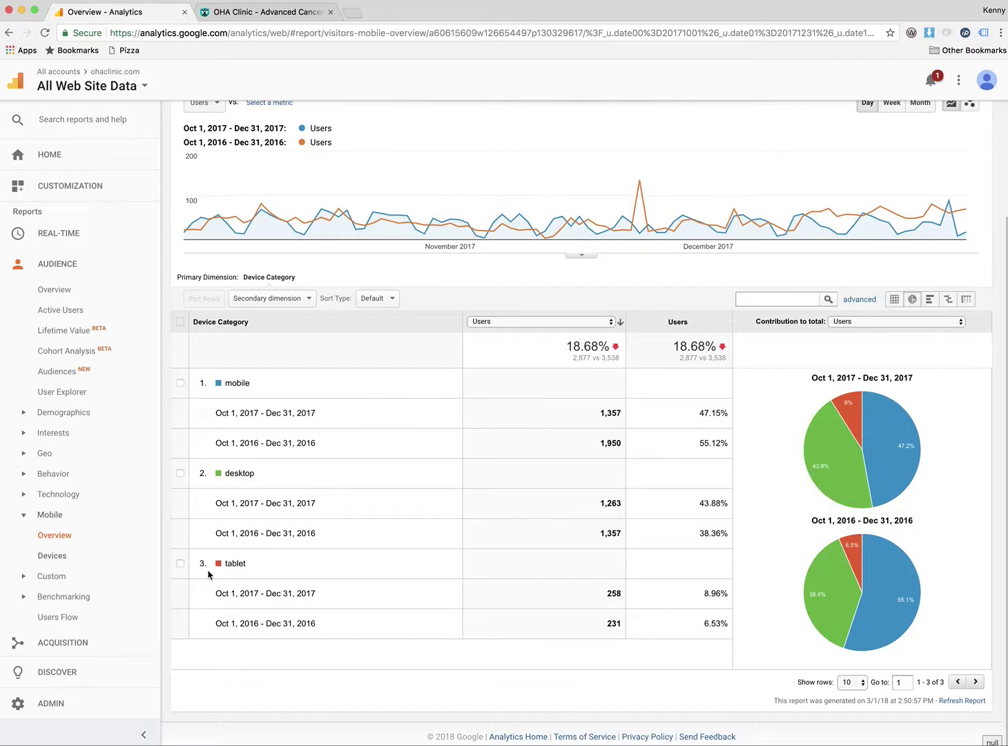
Open the Acquisition Overview and review channel users: Organic Search up 62.57%, Referral up 87.93%.
click(92, 638)
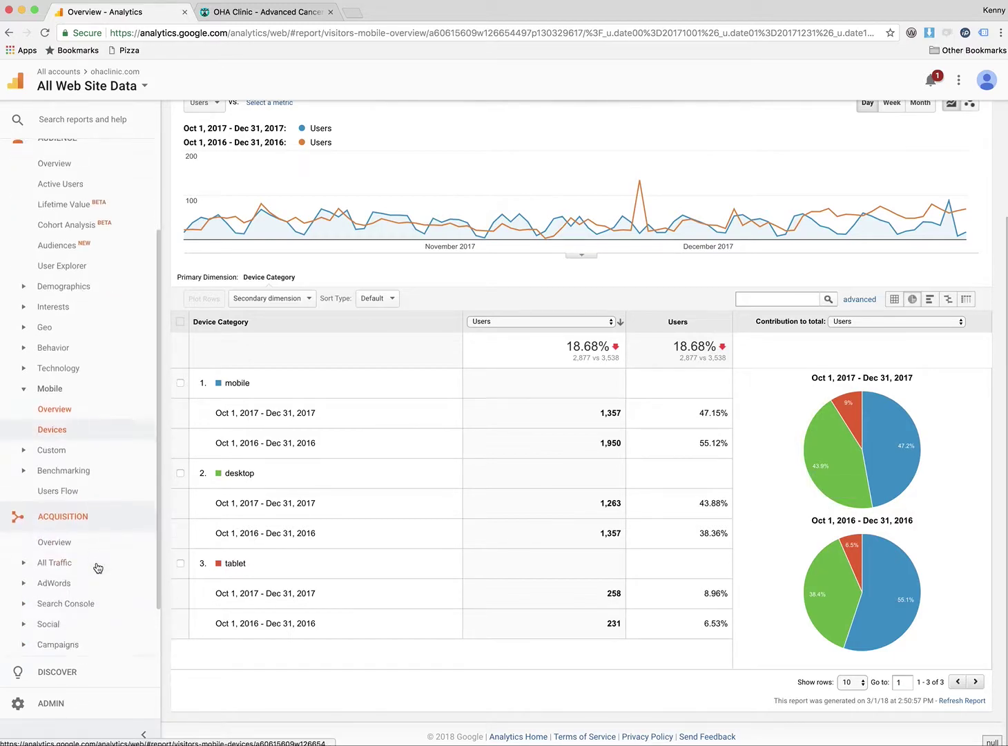
click(54, 562)
click(55, 361)
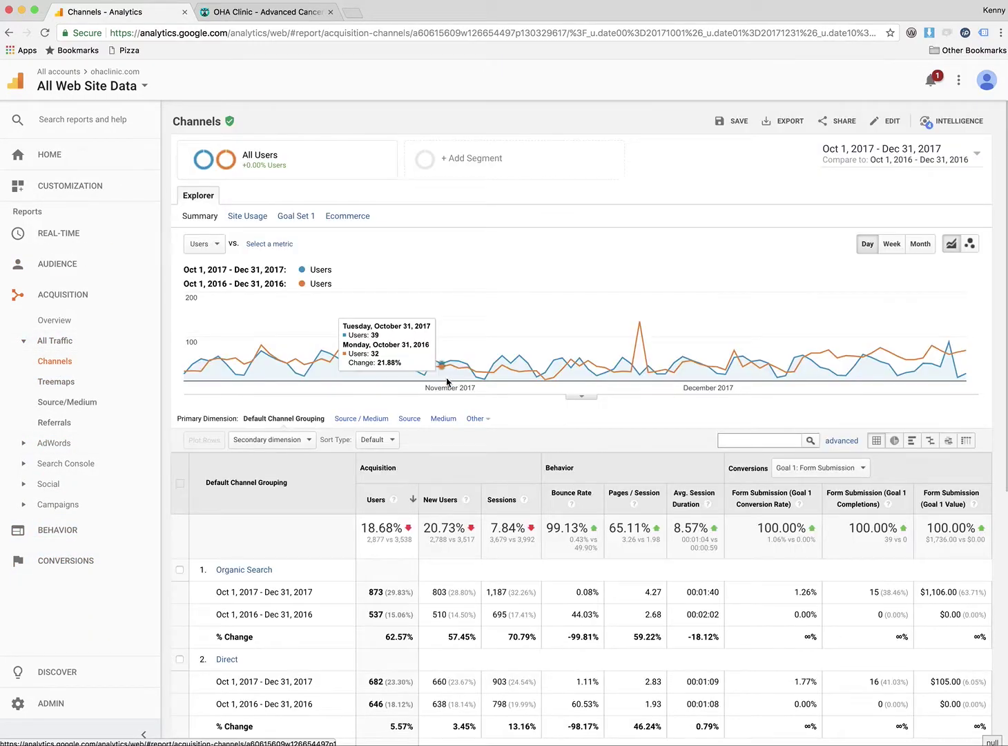
click(54, 320)
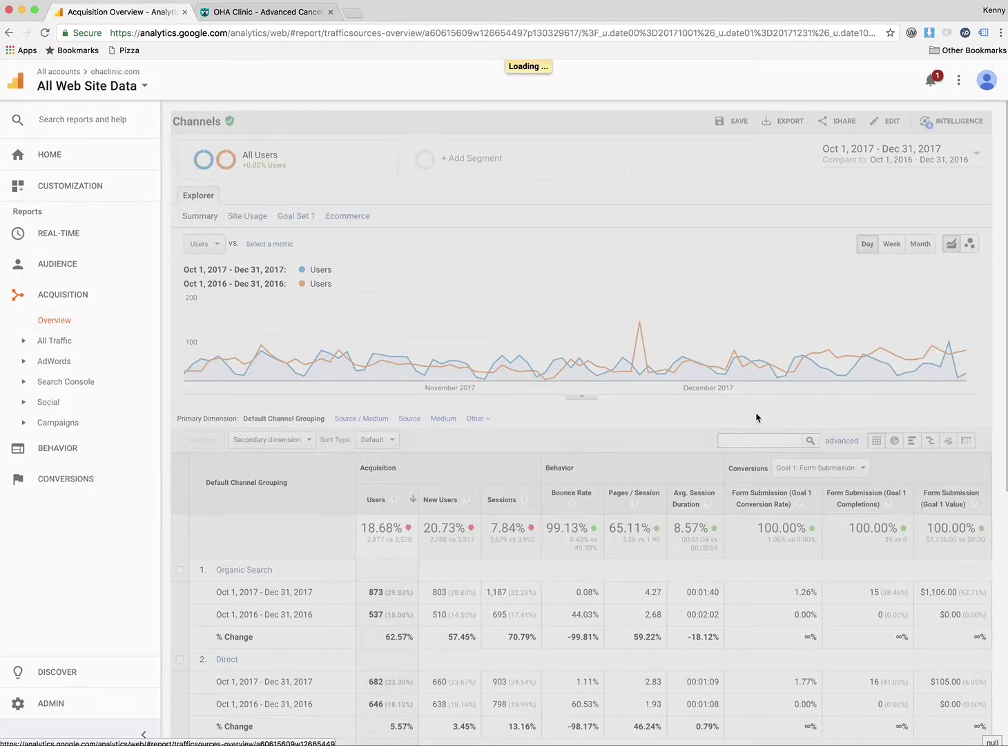
scroll(760, 414, down, 3)
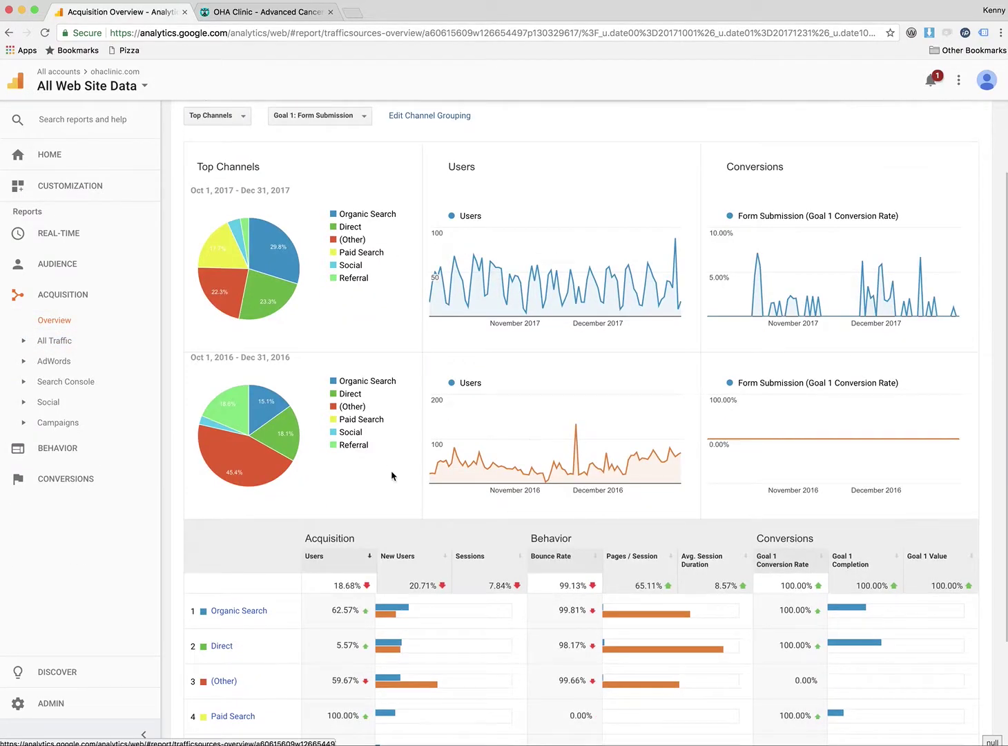
scroll(384, 468, down, 1)
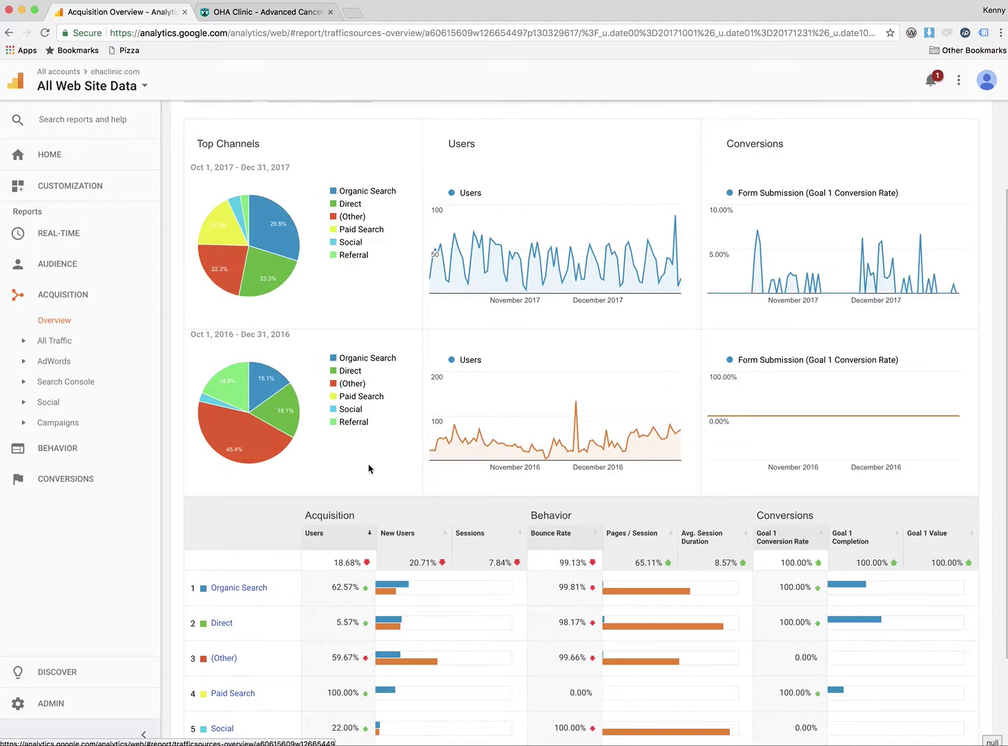
scroll(369, 469, down, 3)
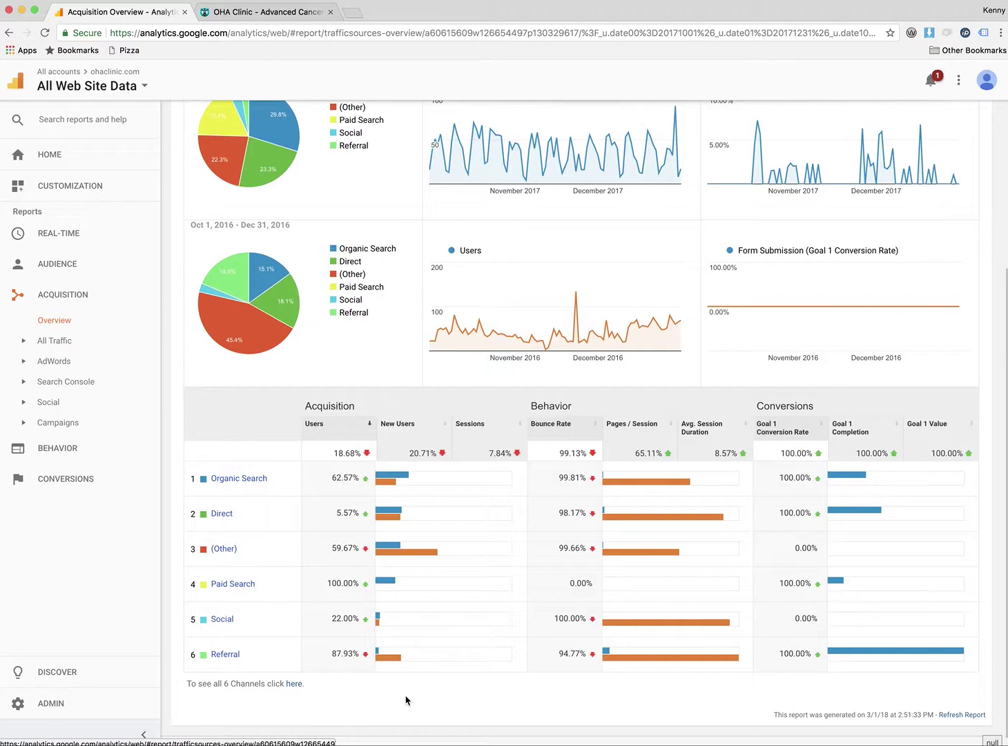
Drill into the (Other) channel, showing LocalX with 653 versus 1,619 users.
click(228, 550)
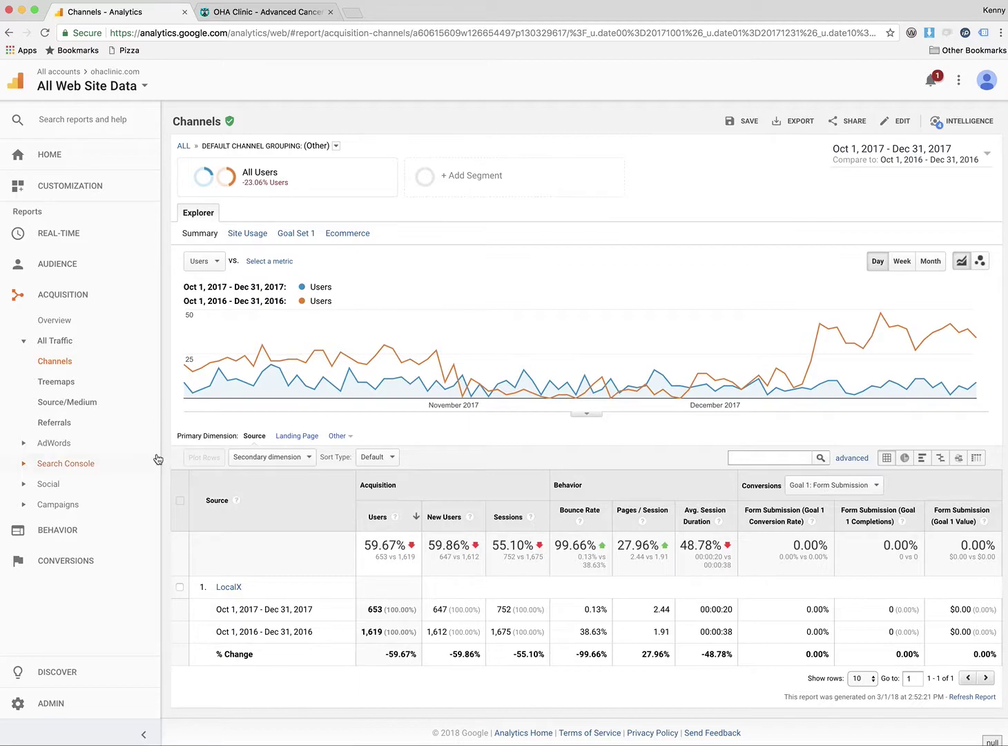
click(51, 422)
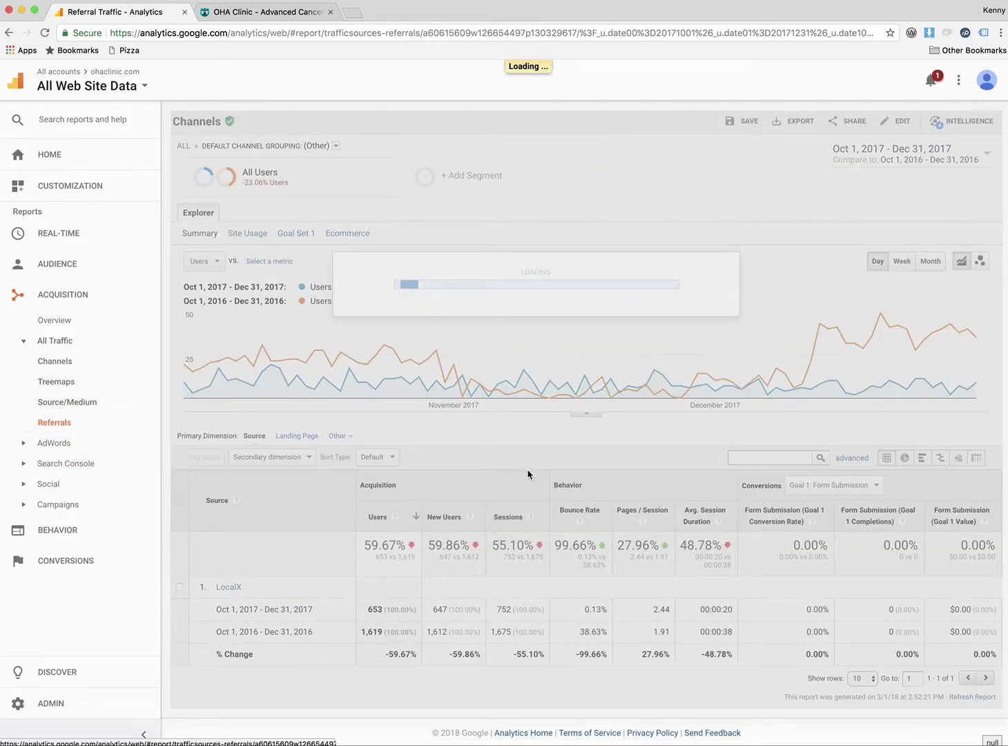
Review the referral sources table, led by m.facebook.com at 70 versus 77 users.
scroll(571, 481, down, 2)
scroll(571, 481, down, 5)
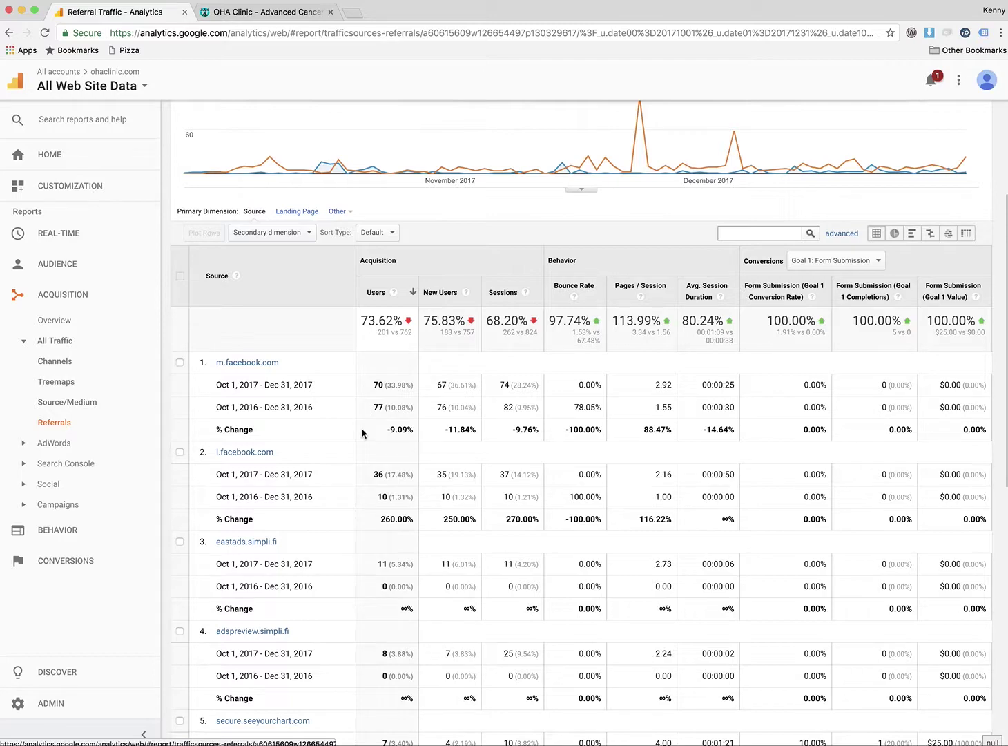
scroll(364, 435, down, 3)
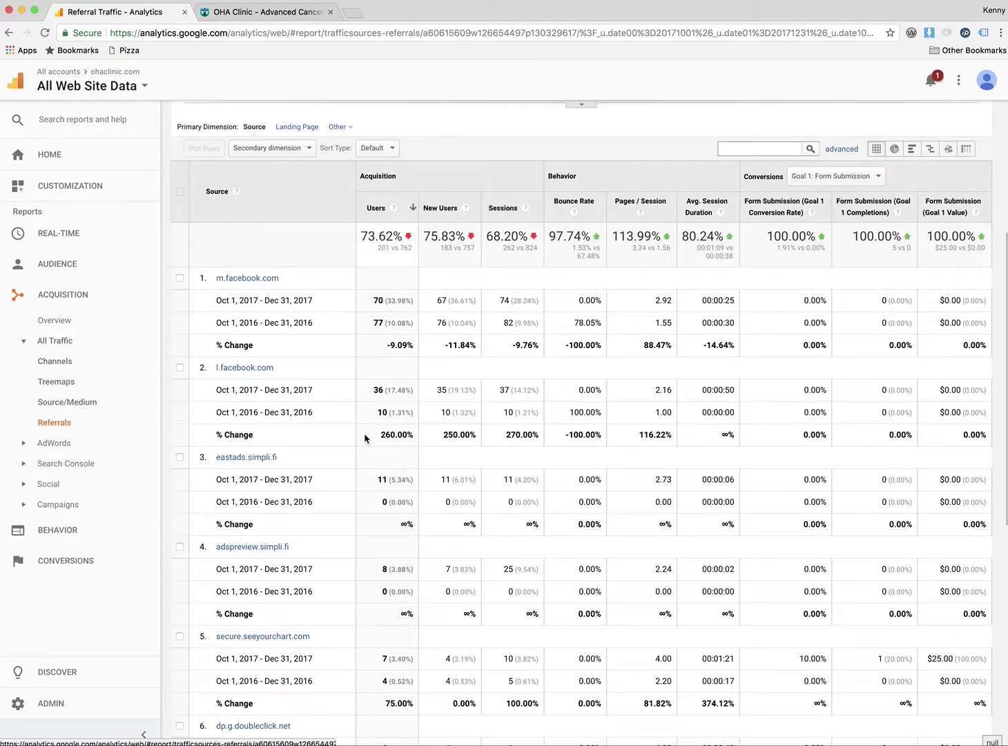
scroll(364, 439, down, 5)
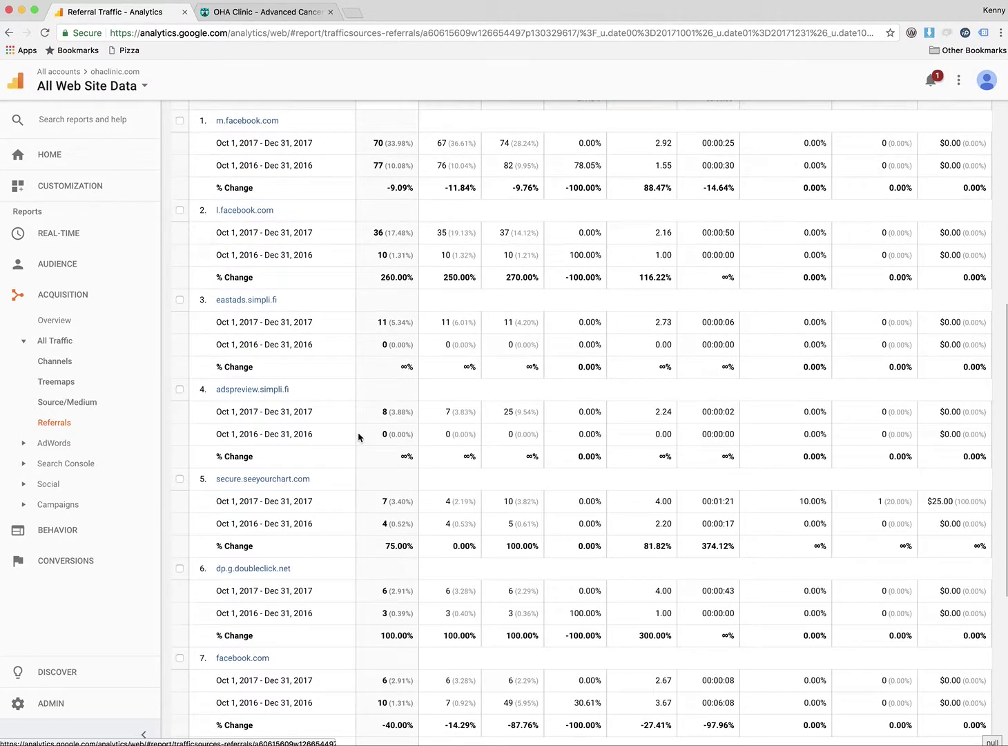
scroll(367, 435, down, 5)
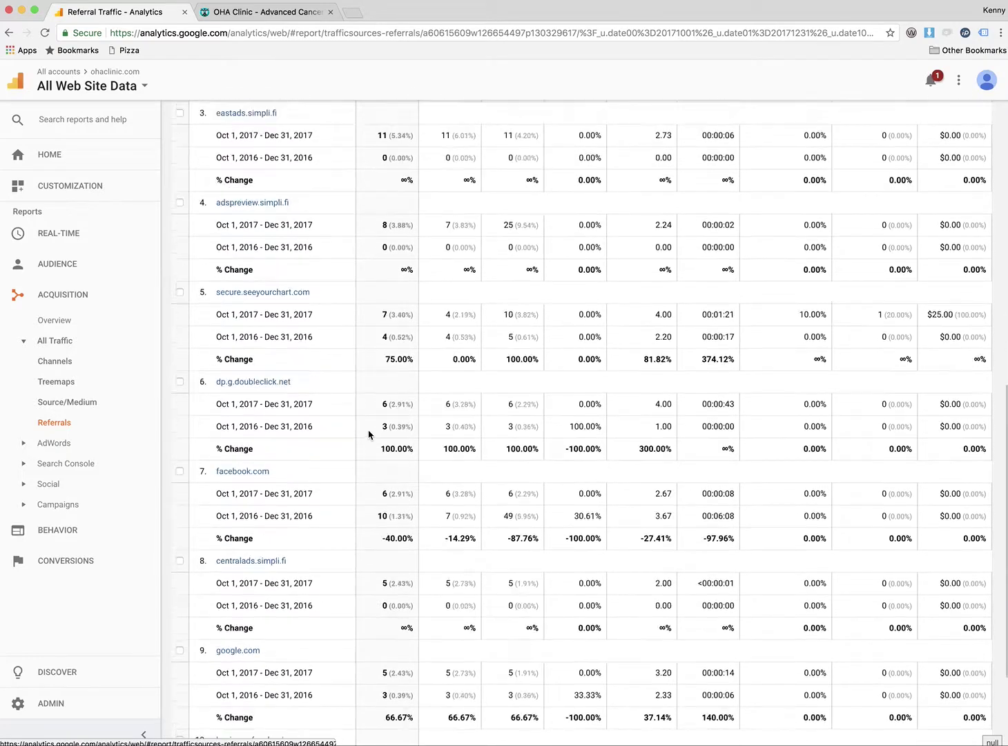
scroll(368, 433, down, 4)
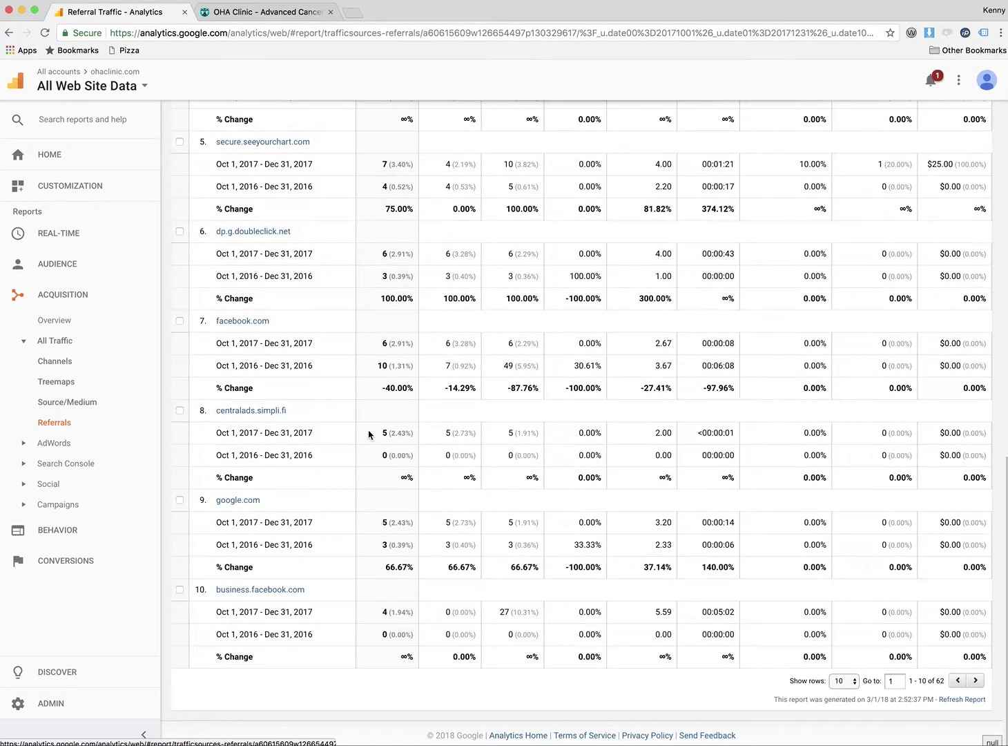
scroll(370, 434, up, 20)
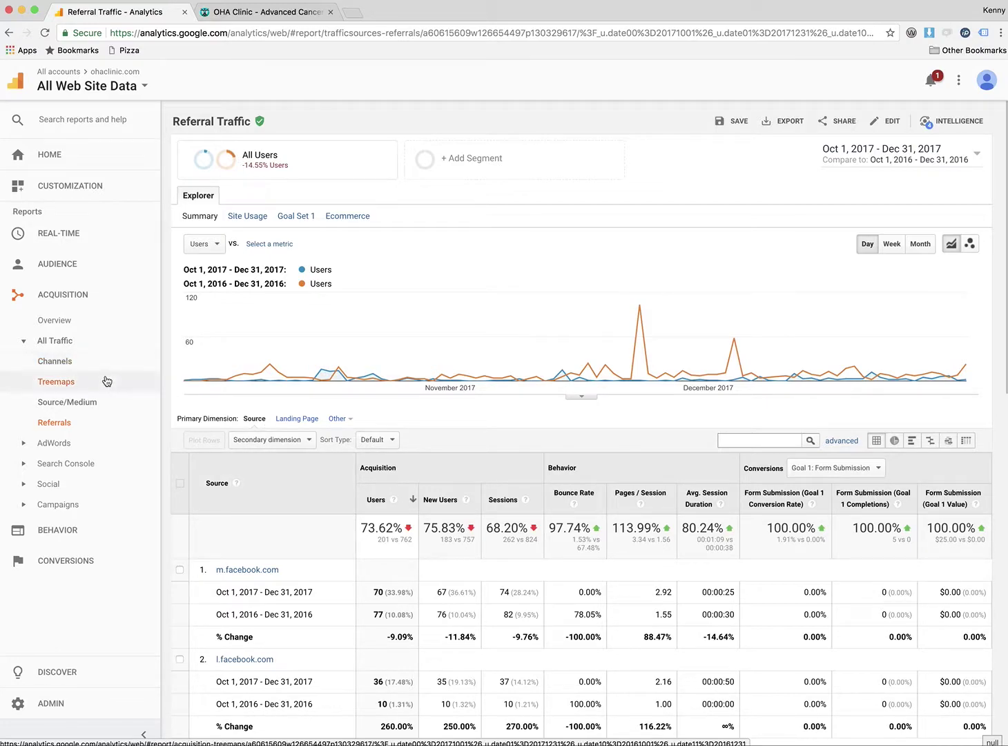
click(59, 469)
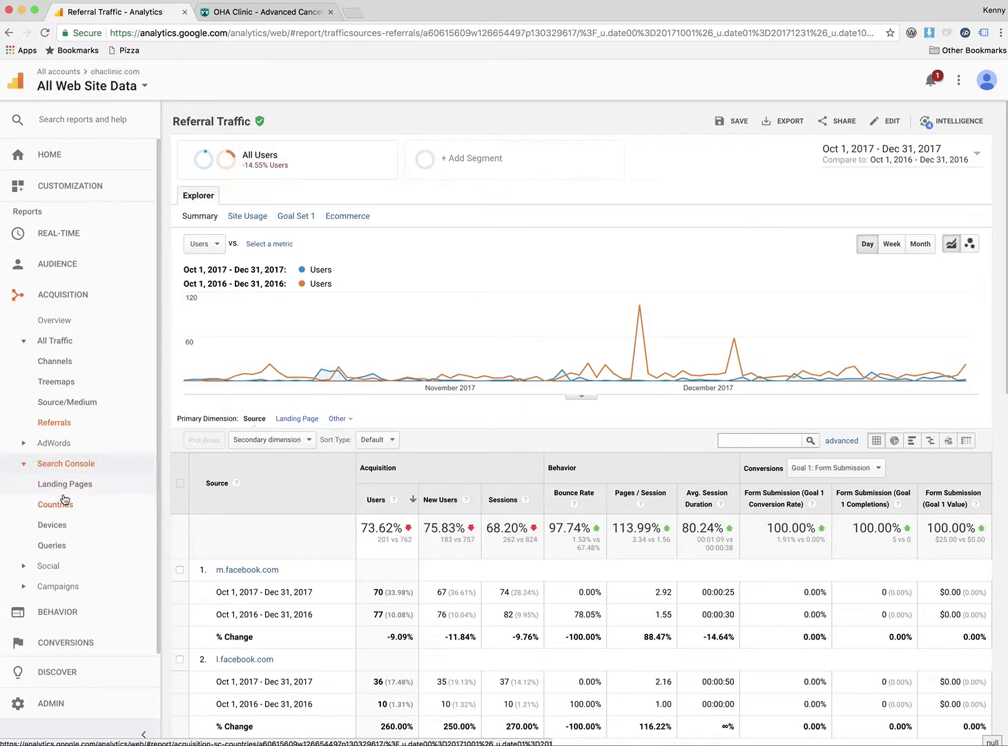
View the Search Console Queries report, then the Social Overview with Facebook at 147 versus 143 sessions.
click(54, 545)
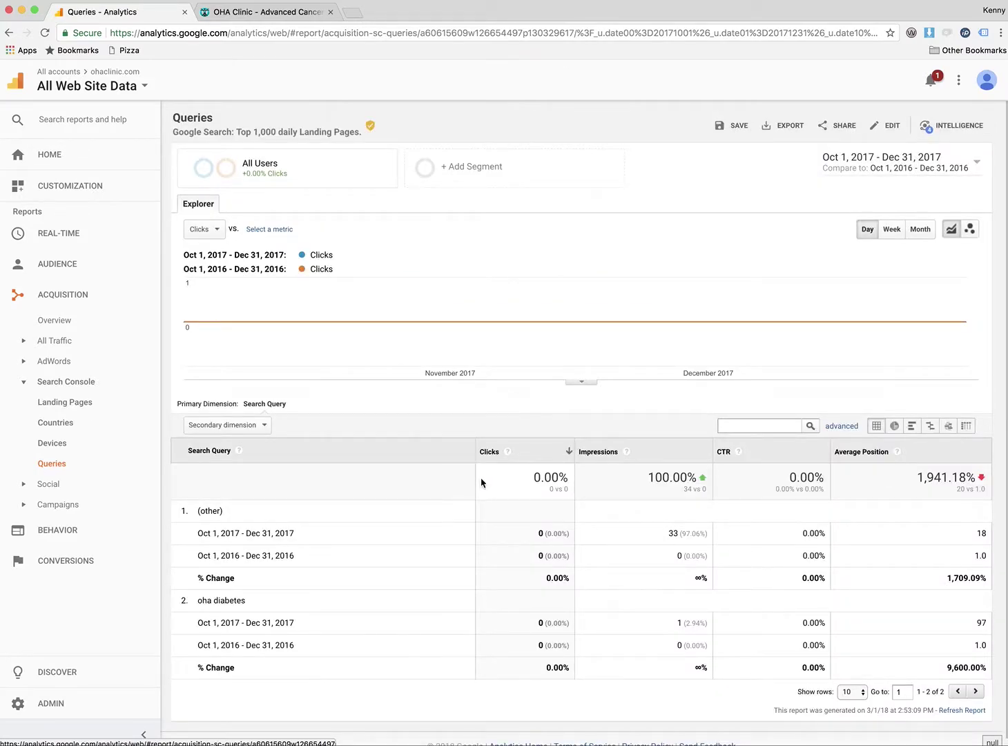
click(61, 483)
click(50, 504)
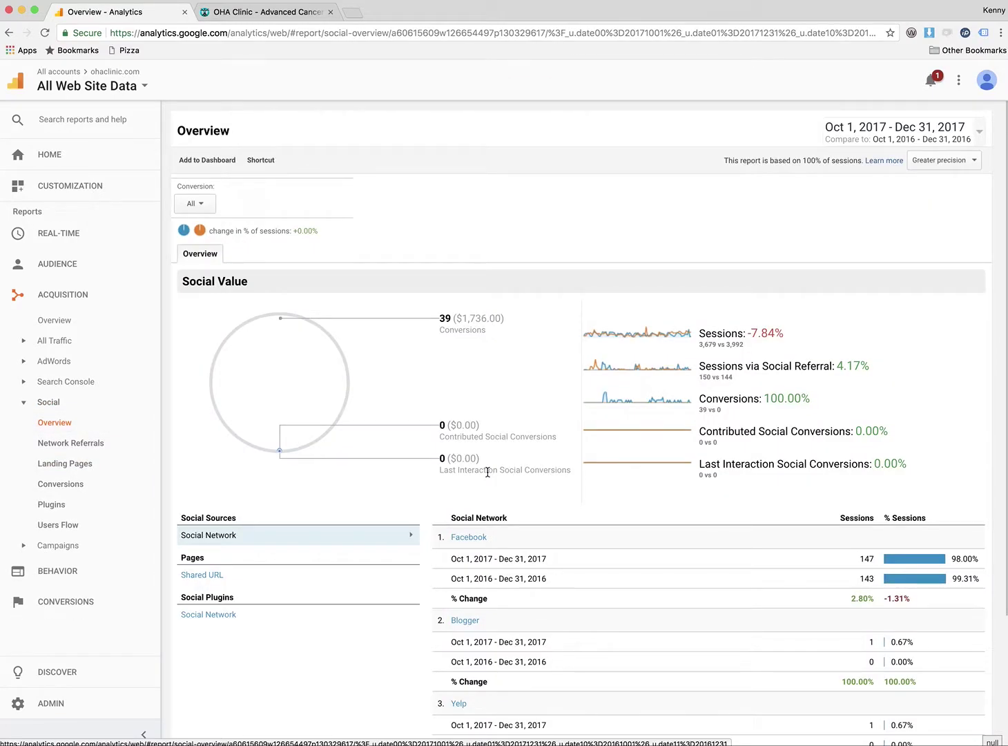
scroll(664, 530, down, 3)
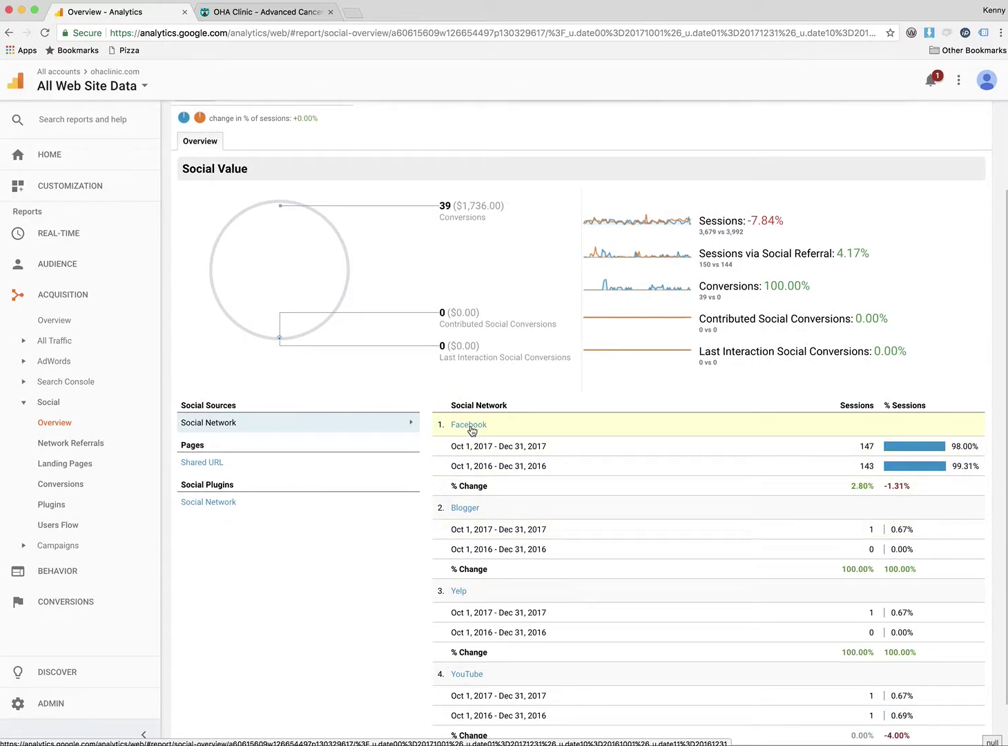
click(469, 425)
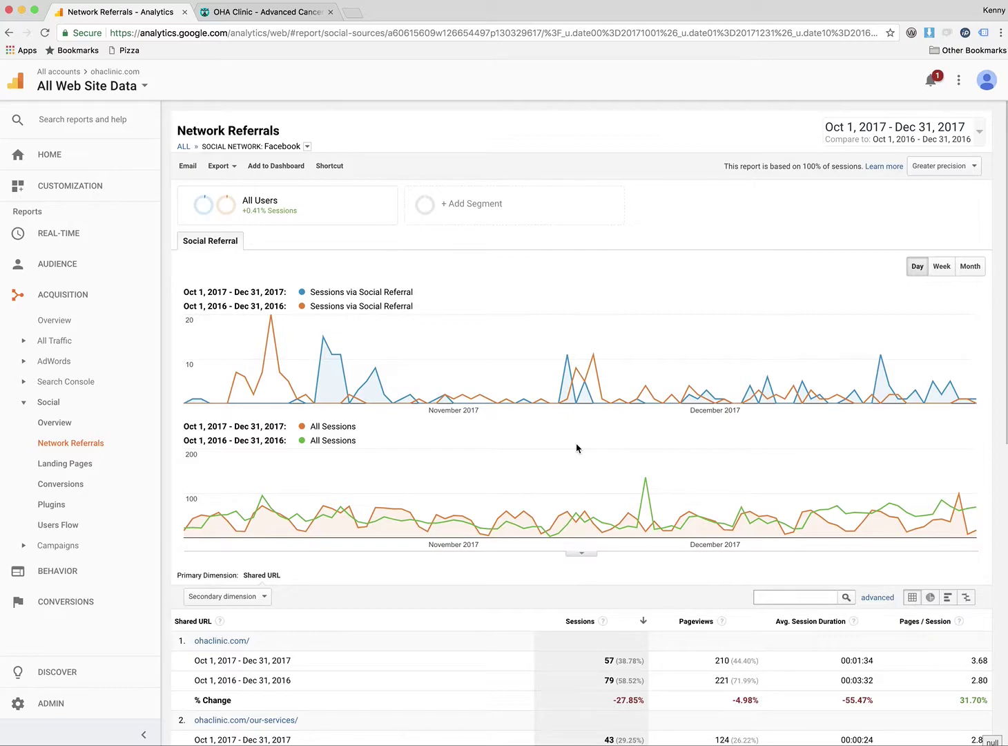
scroll(577, 447, down, 5)
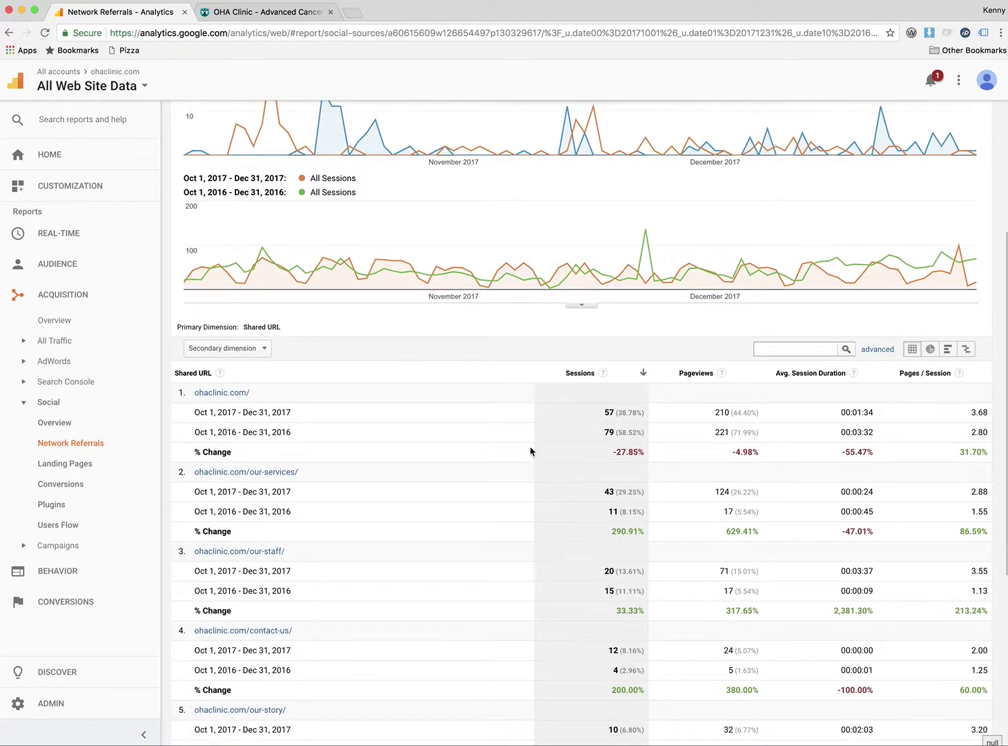
scroll(533, 453, down, 2)
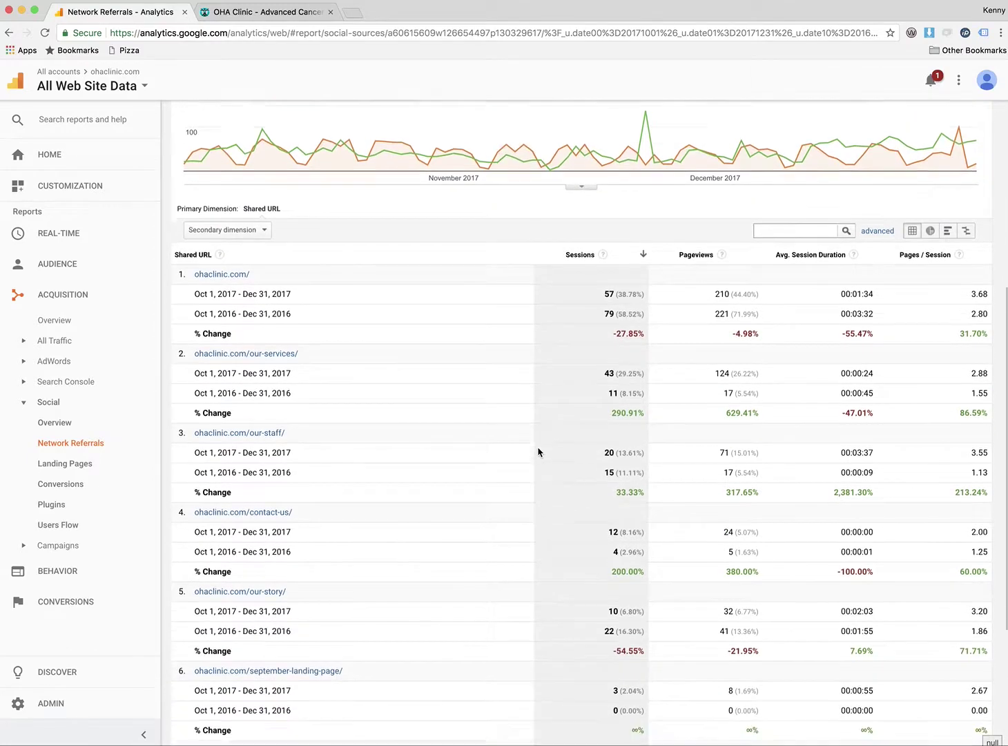
scroll(536, 453, up, 3)
scroll(537, 452, up, 4)
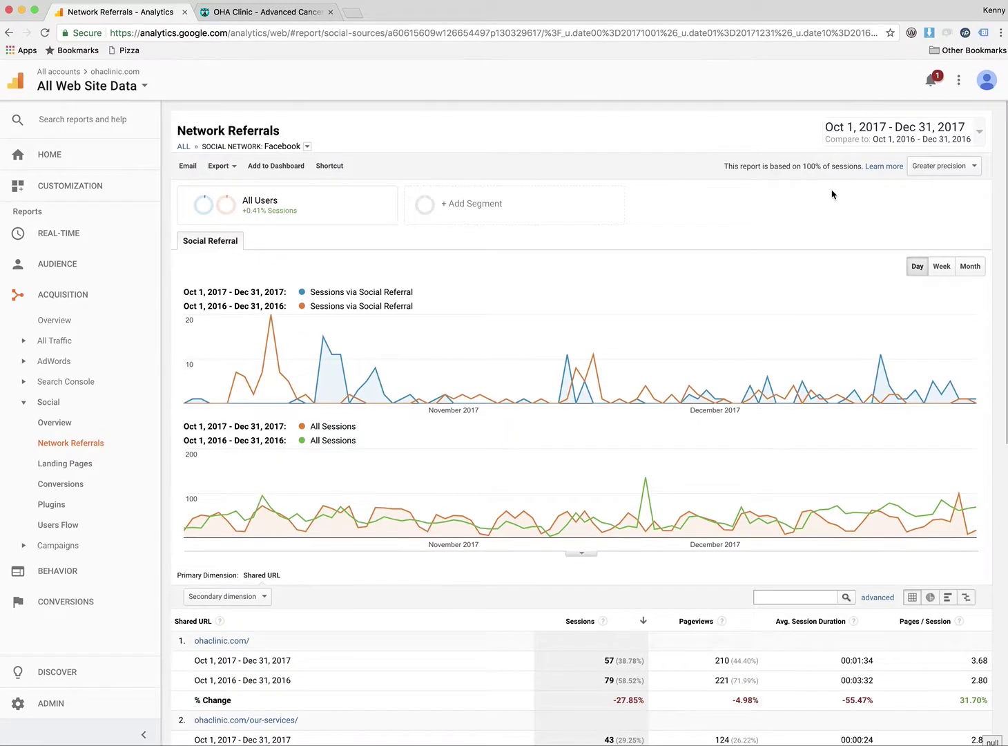
click(964, 270)
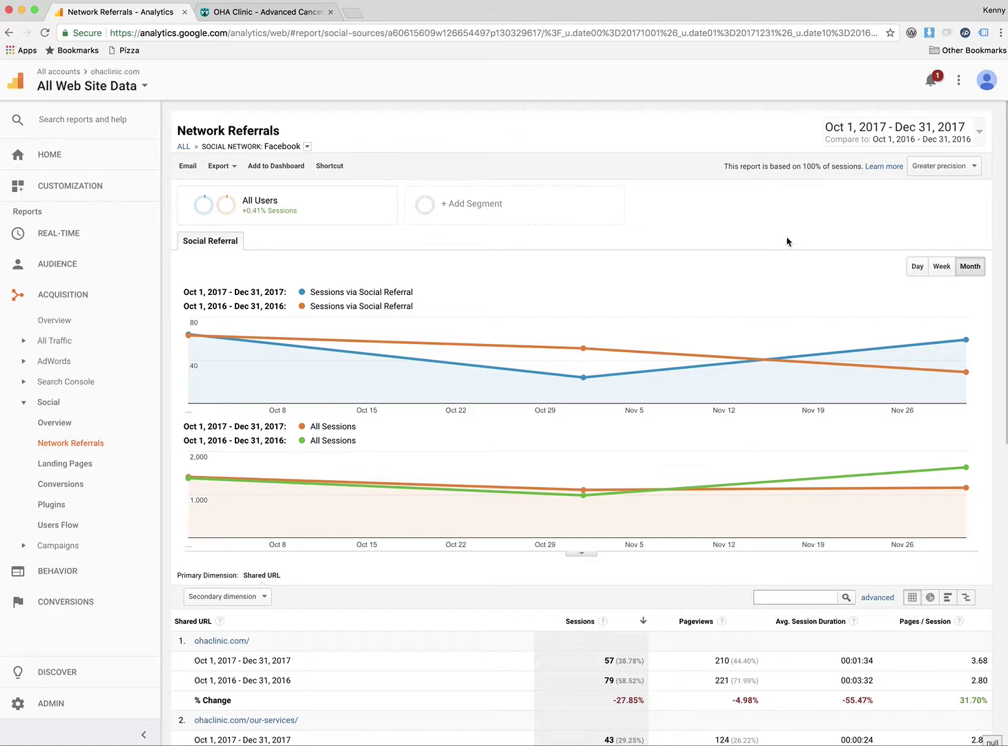
Review Facebook referral sessions, e.g. /our-services/ at 43 versus 11, then expand Behavior > Events.
scroll(790, 241, down, 4)
scroll(789, 241, down, 4)
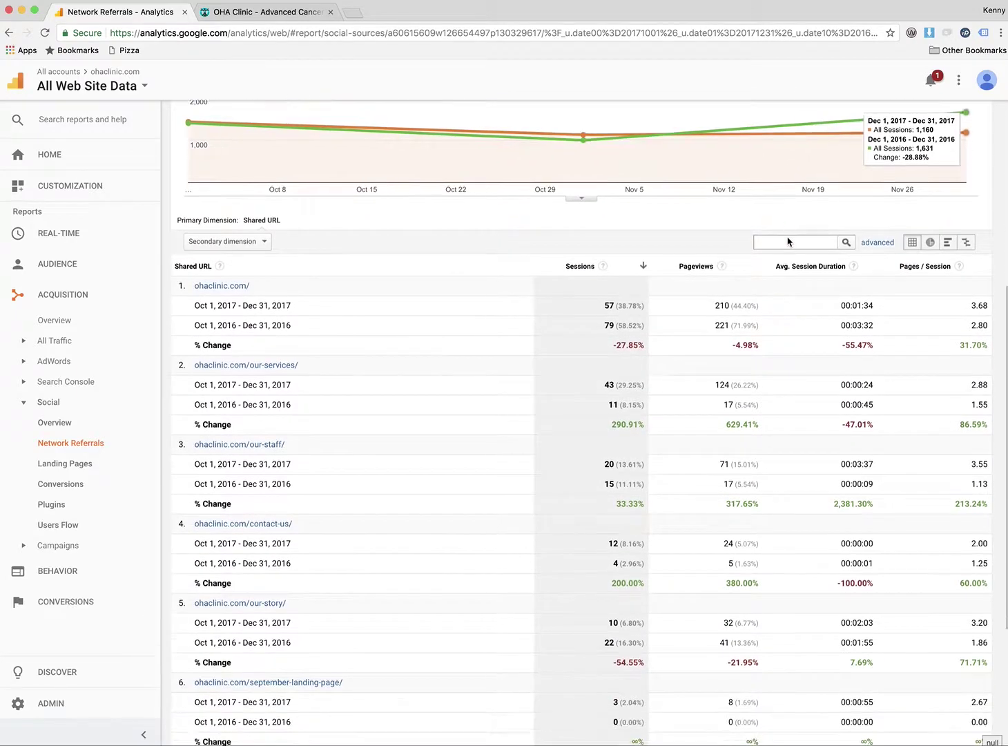
scroll(789, 241, up, 2)
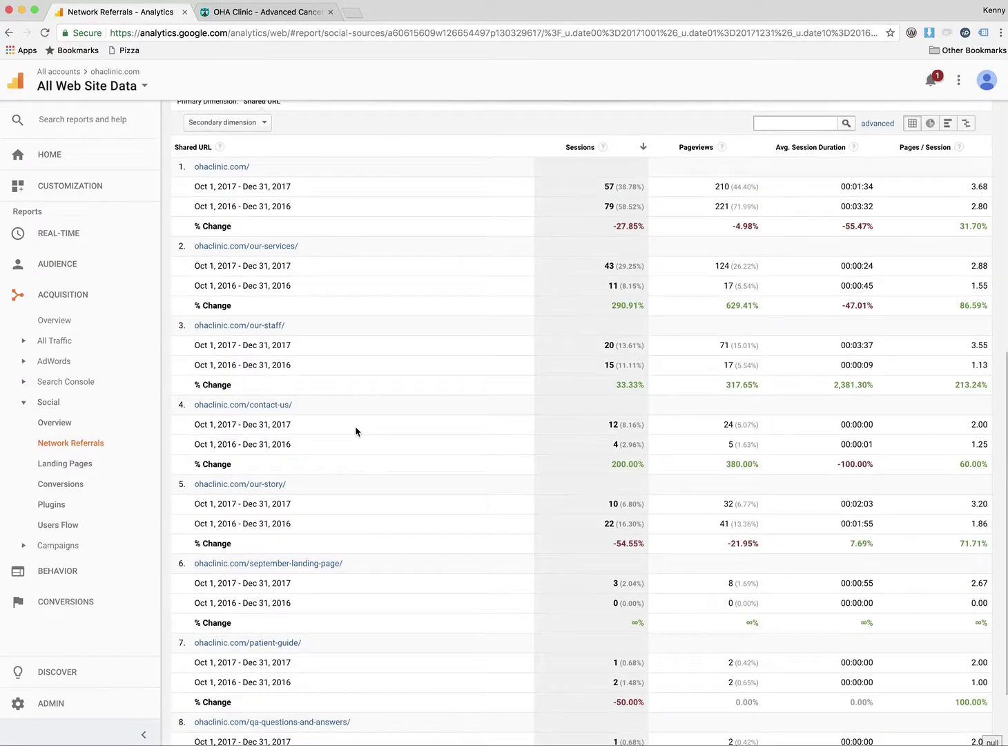
click(82, 572)
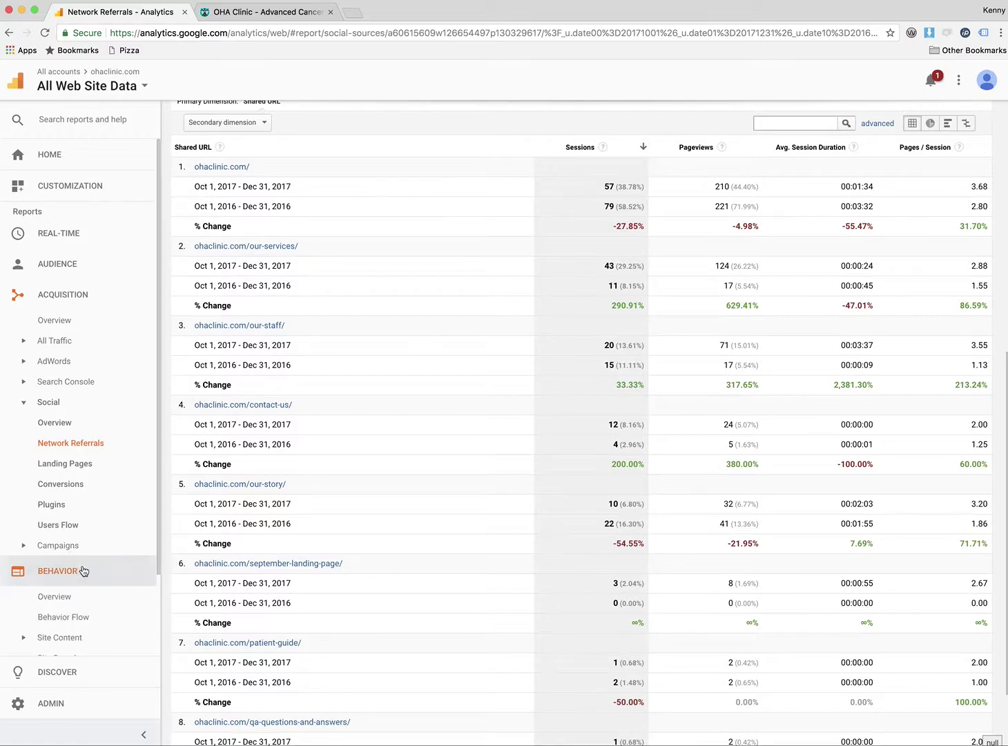
click(35, 583)
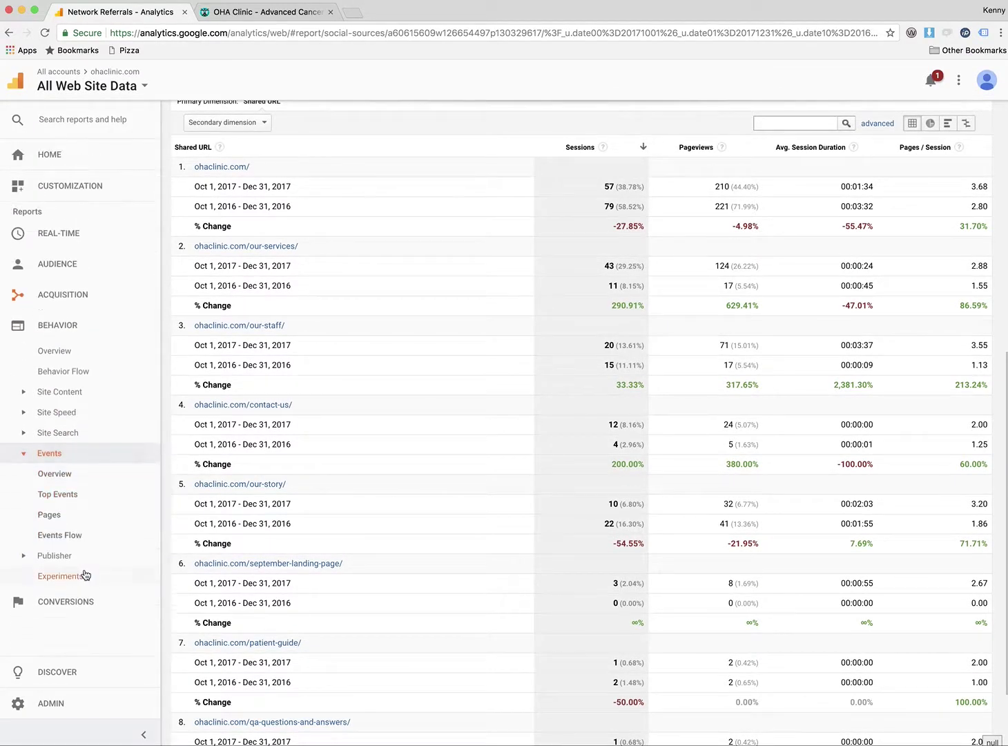
Open the Events Overview and drill into the outbound category: 527 events versus 43.
click(58, 475)
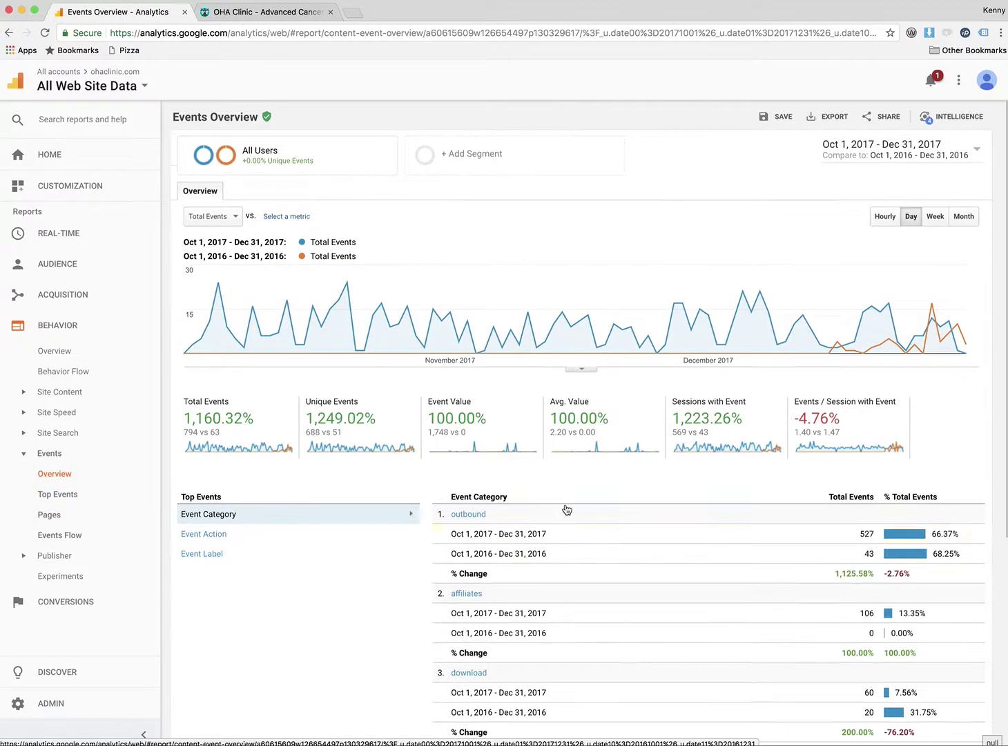
scroll(564, 509, down, 4)
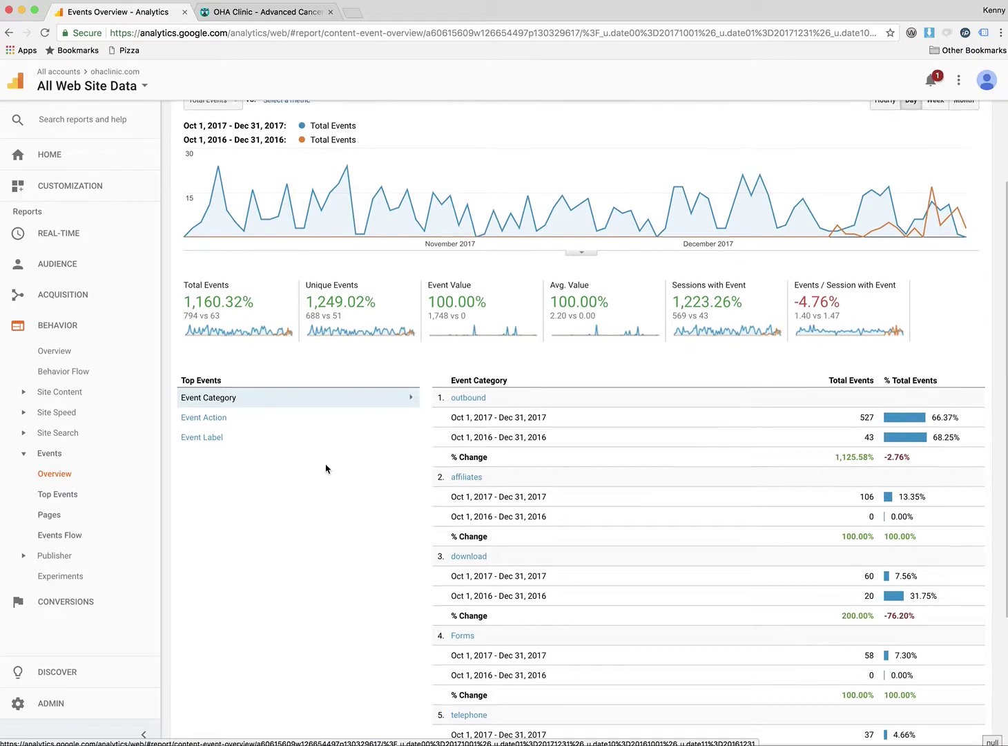
scroll(324, 467, down, 3)
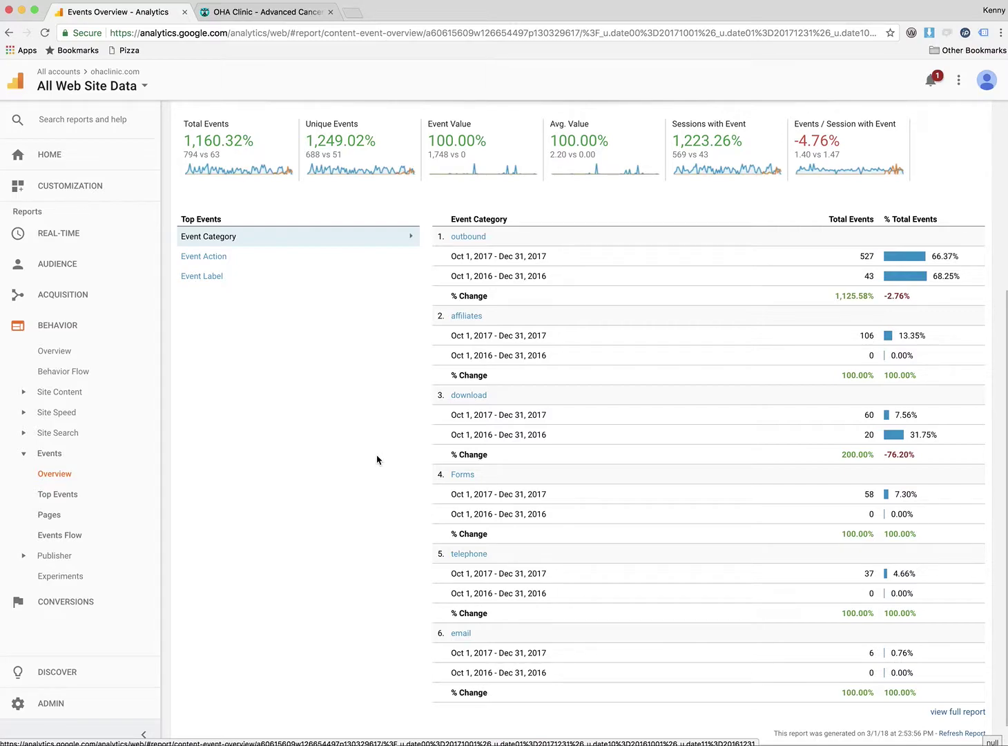
click(478, 237)
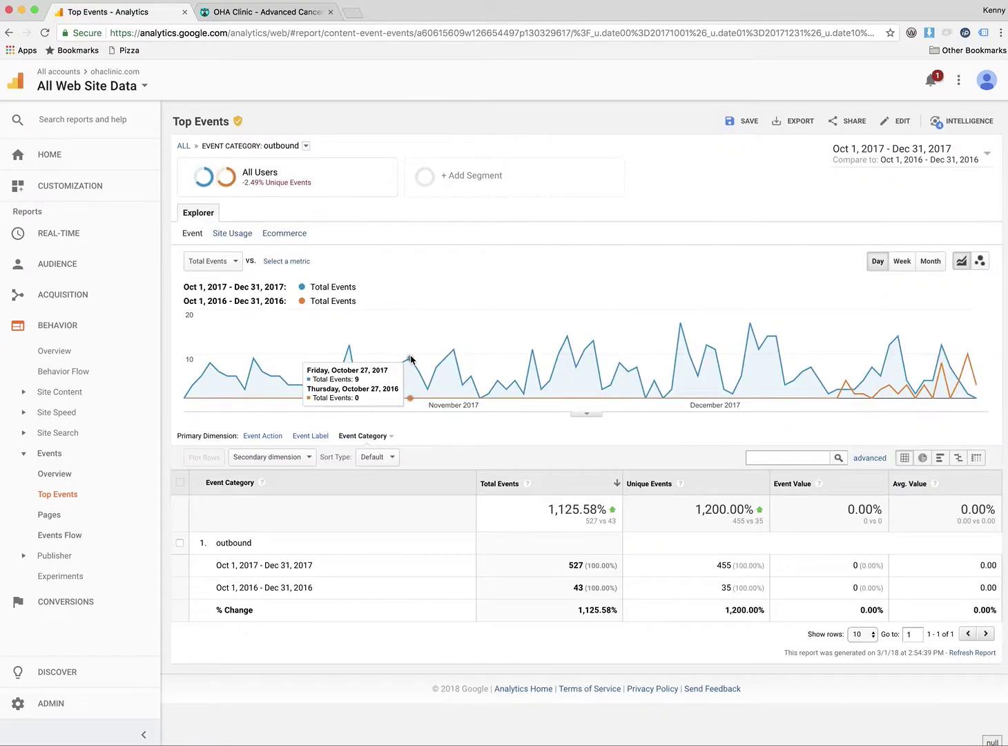
Add Full Referrer as the secondary dimension for outbound events, led by (direct), google and bing.
click(290, 464)
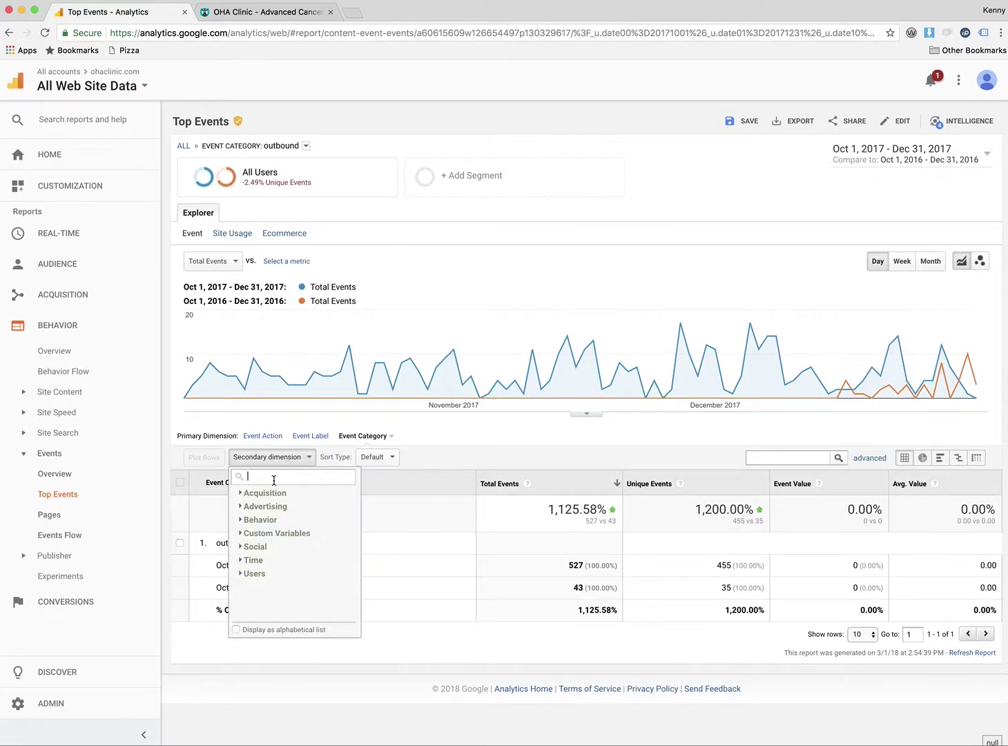
click(261, 520)
scroll(282, 529, down, 4)
scroll(283, 530, down, 3)
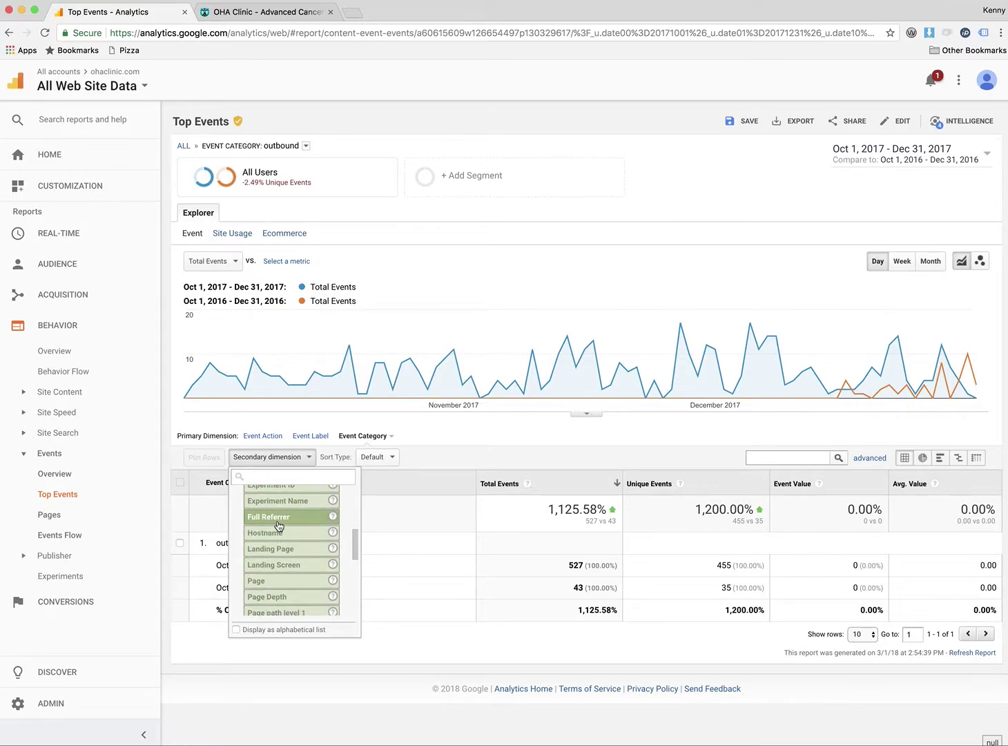
click(277, 521)
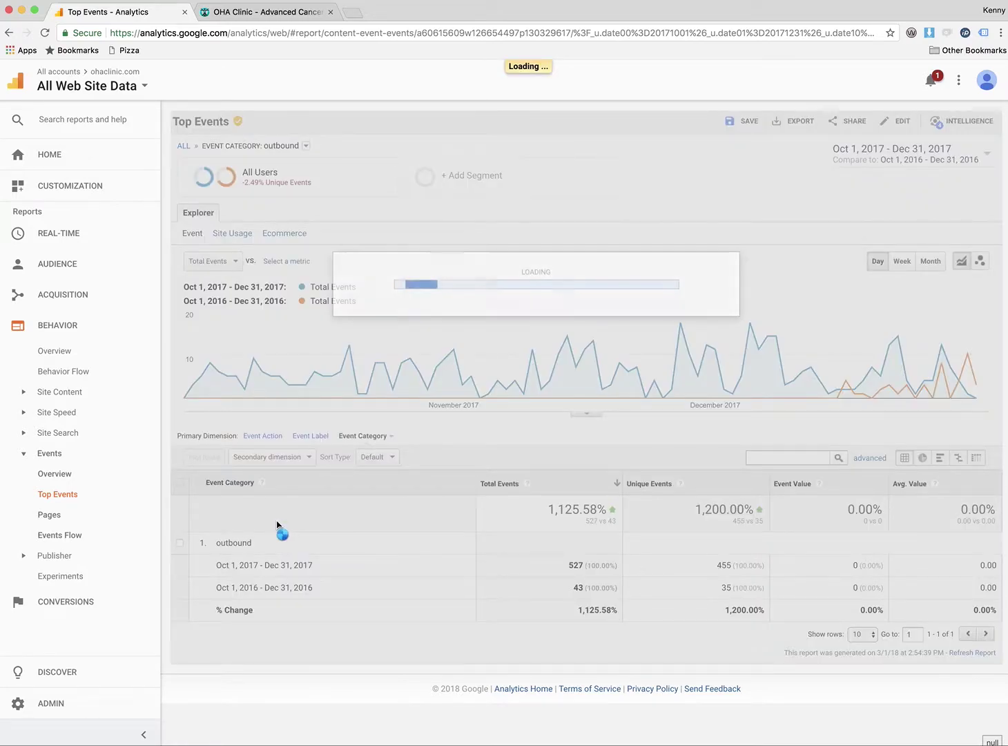
scroll(297, 525, down, 5)
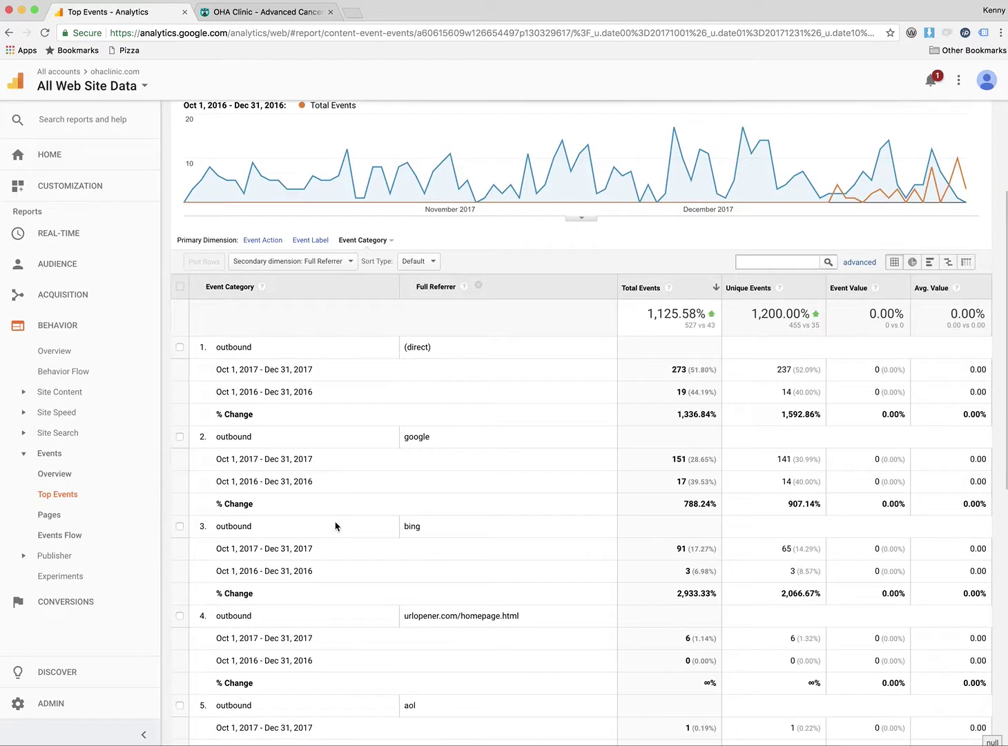
scroll(335, 526, down, 4)
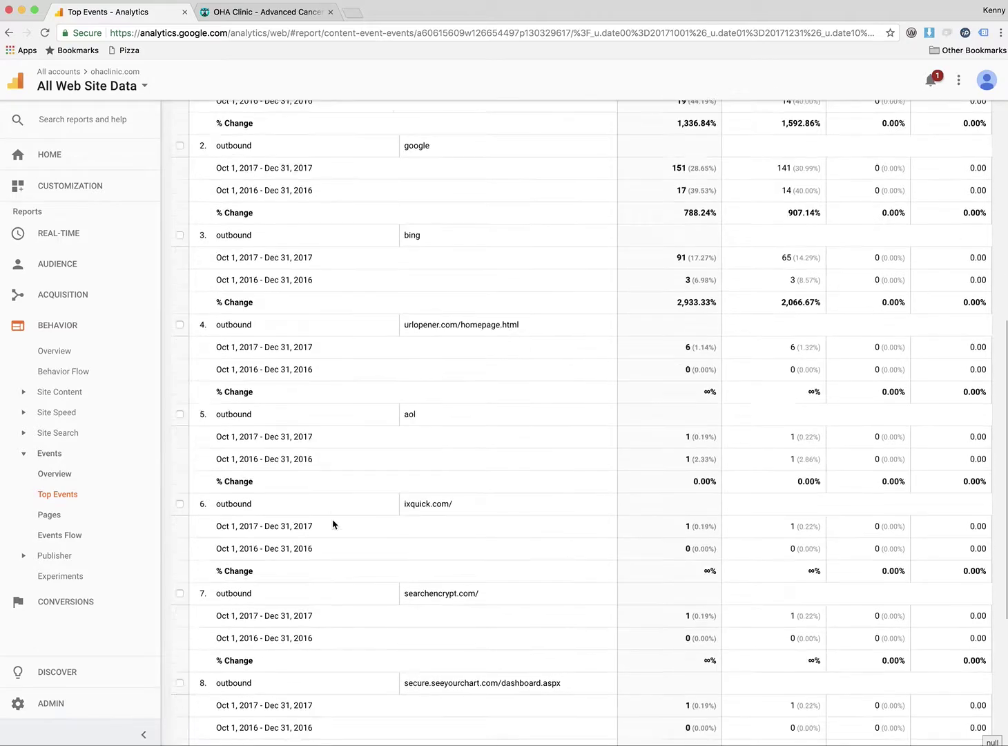
scroll(332, 525, down, 5)
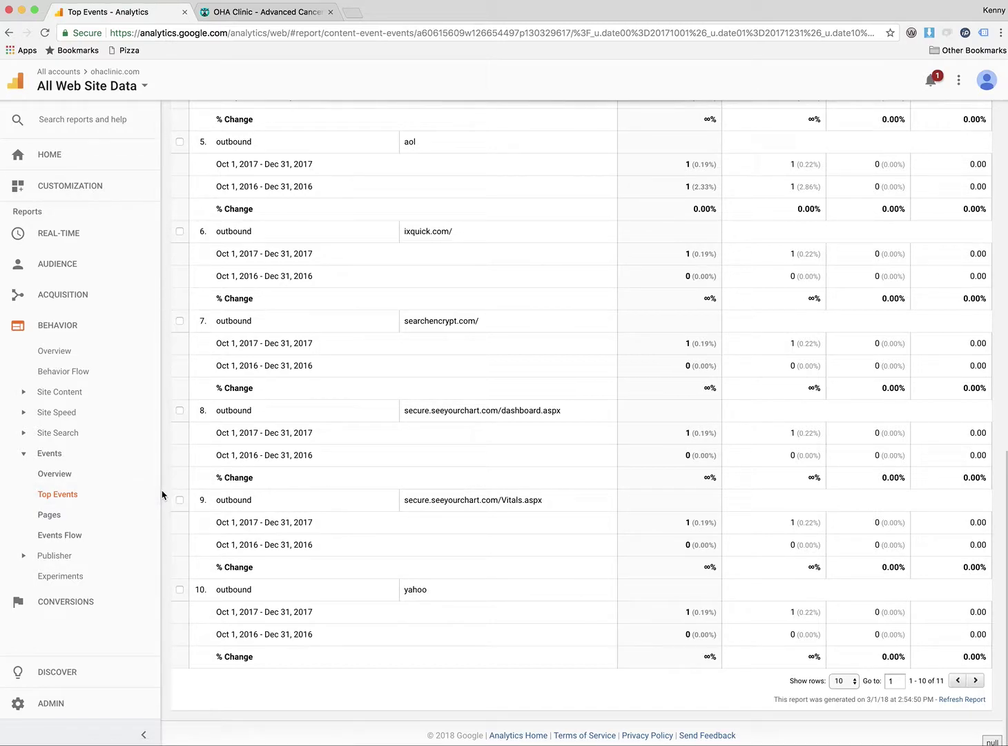
click(66, 391)
Open the All Pages report: 12,006 pageviews versus 7,890, up 52.17%.
click(49, 418)
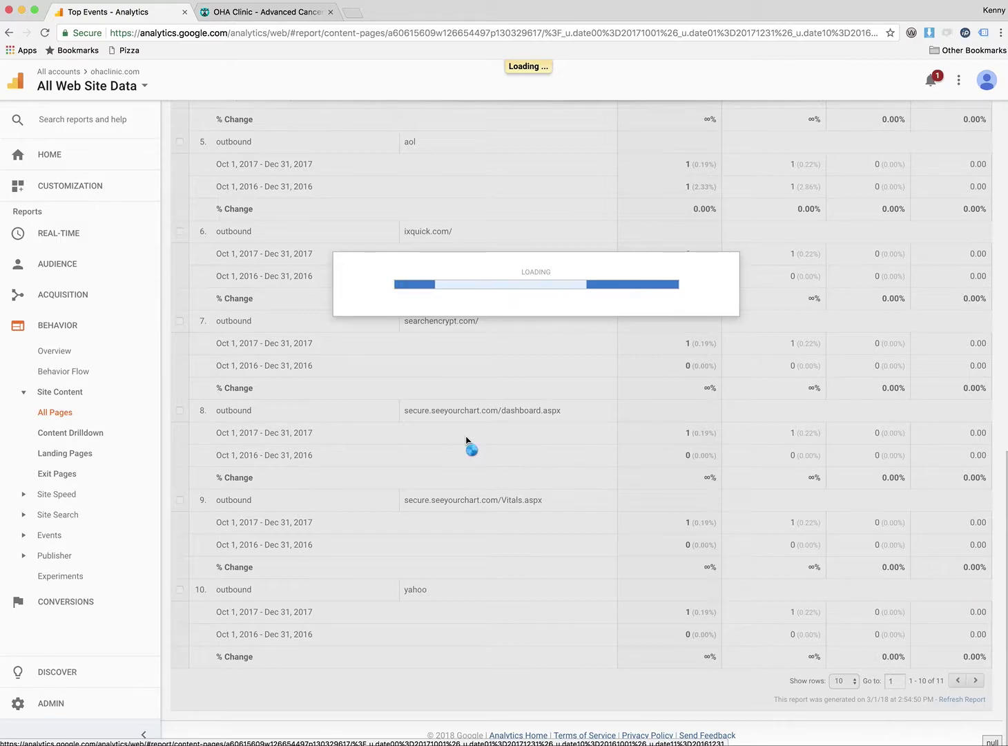
scroll(467, 441, up, 10)
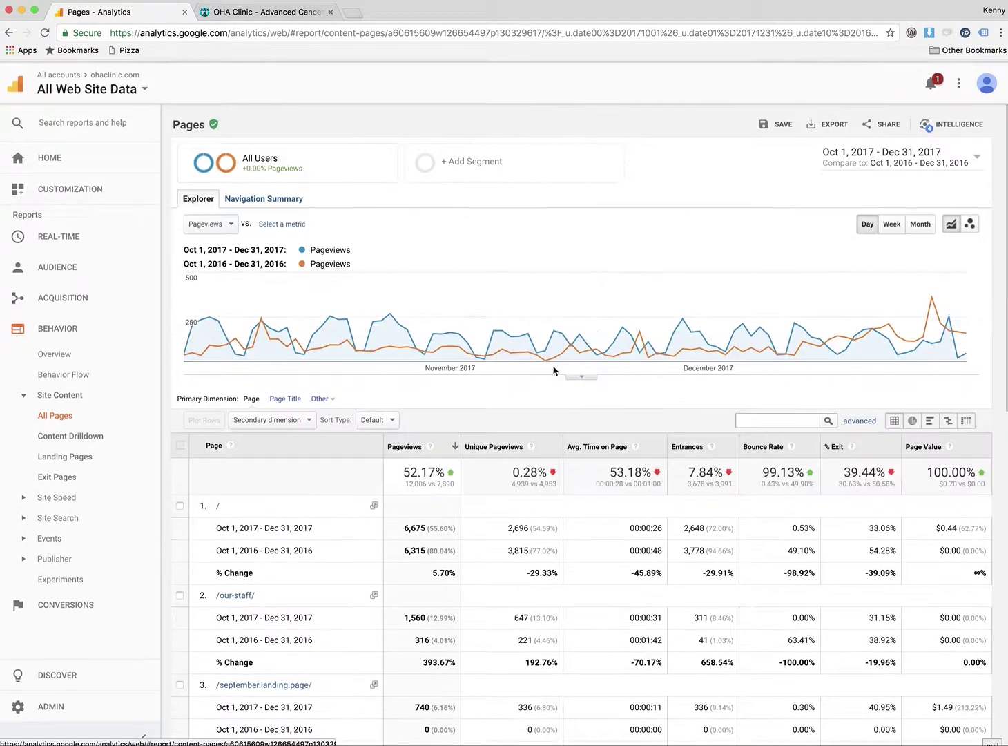
scroll(891, 221, down, 2)
scroll(906, 305, up, 2)
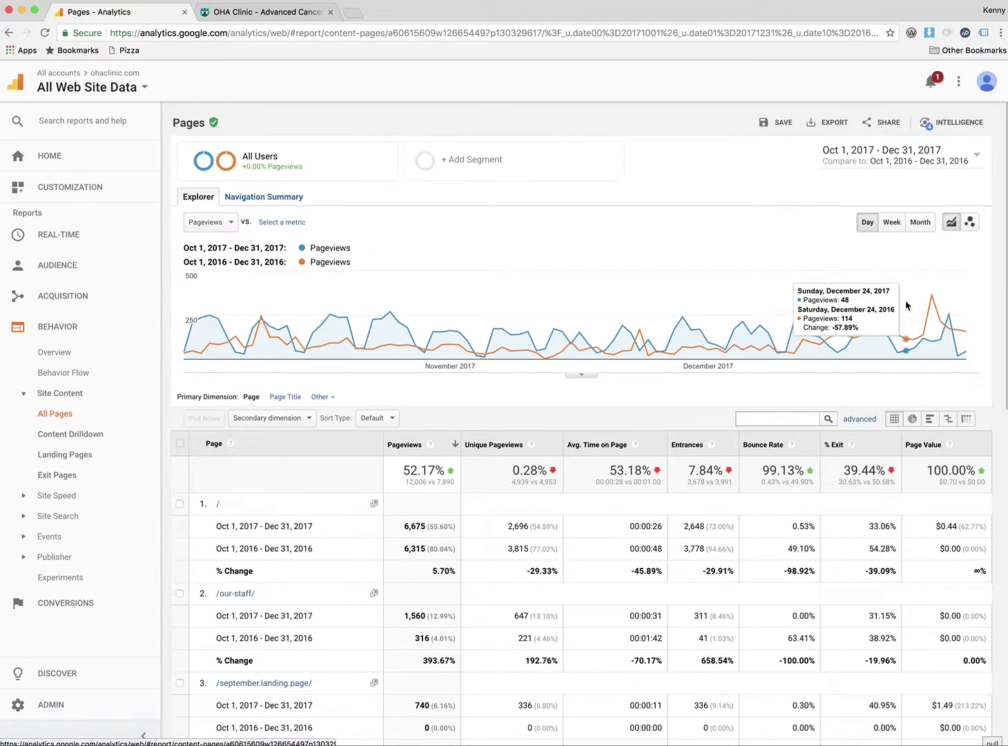
Show each page's pageview share as pie charts and scan the pages, led by / at 6,675.
click(912, 419)
scroll(781, 302, down, 1)
scroll(777, 300, down, 5)
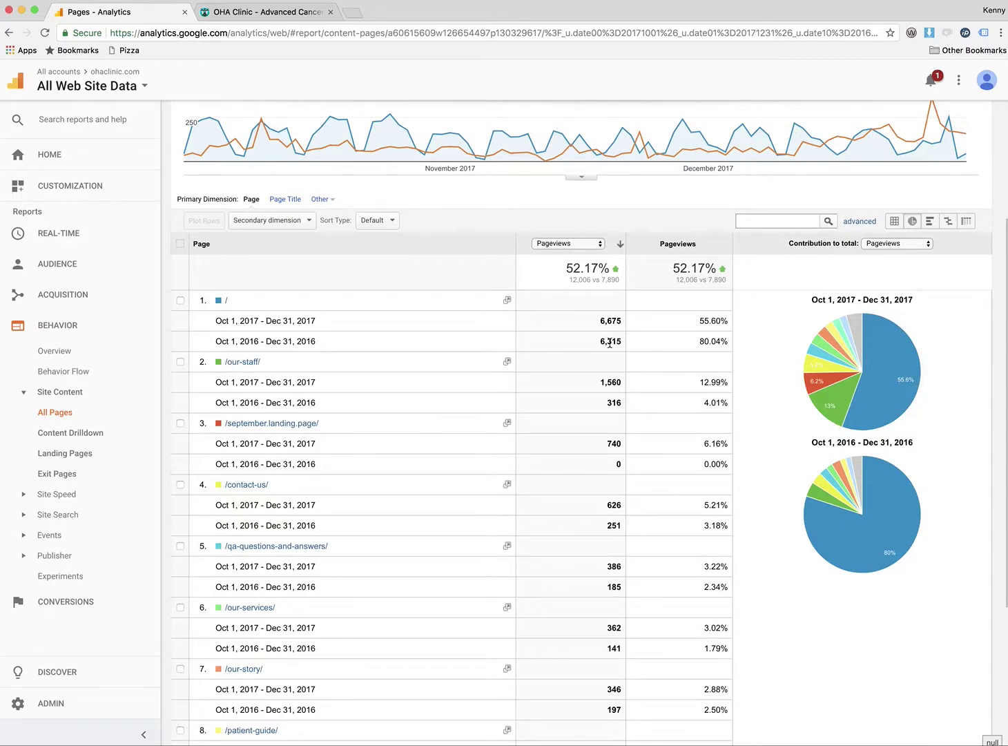
scroll(638, 346, down, 2)
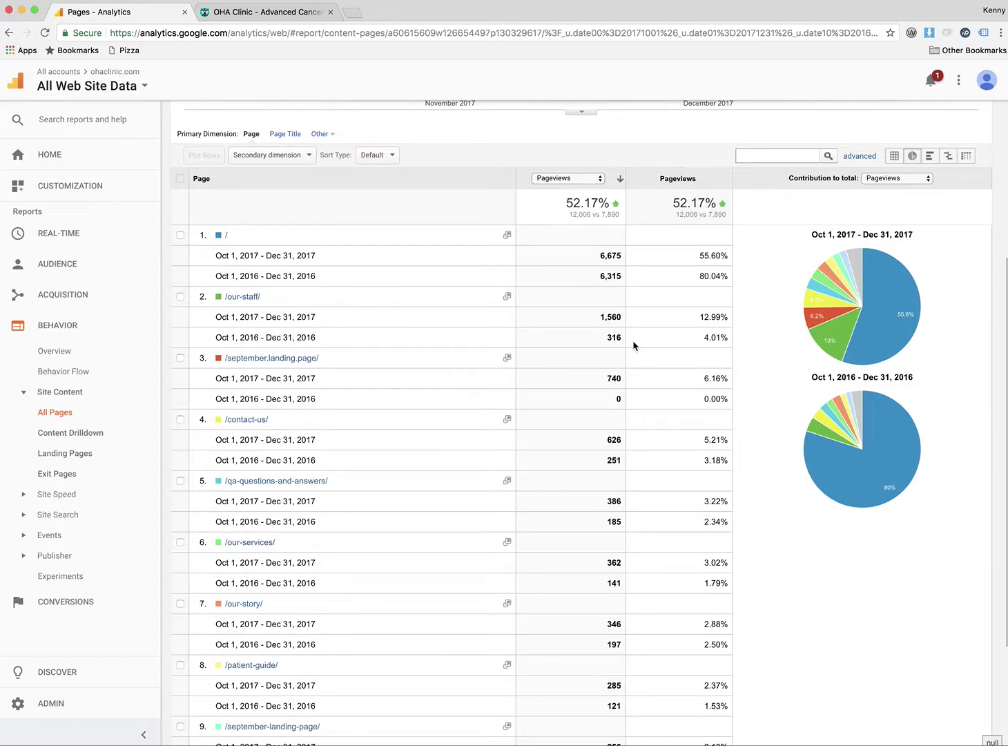
scroll(634, 346, down, 5)
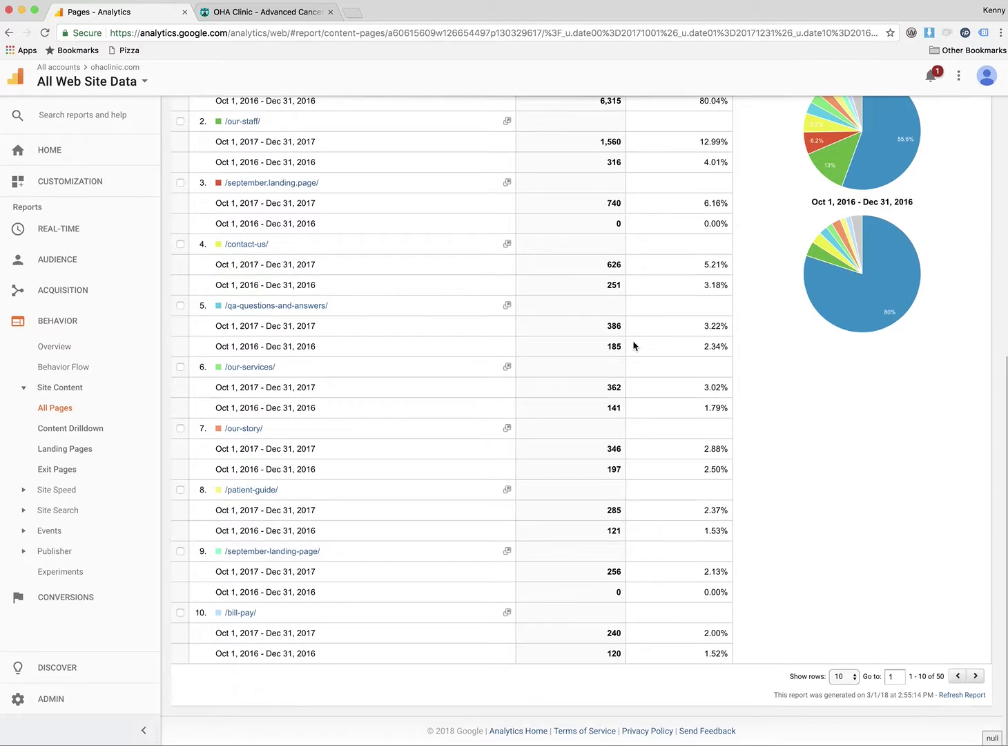
scroll(634, 346, up, 6)
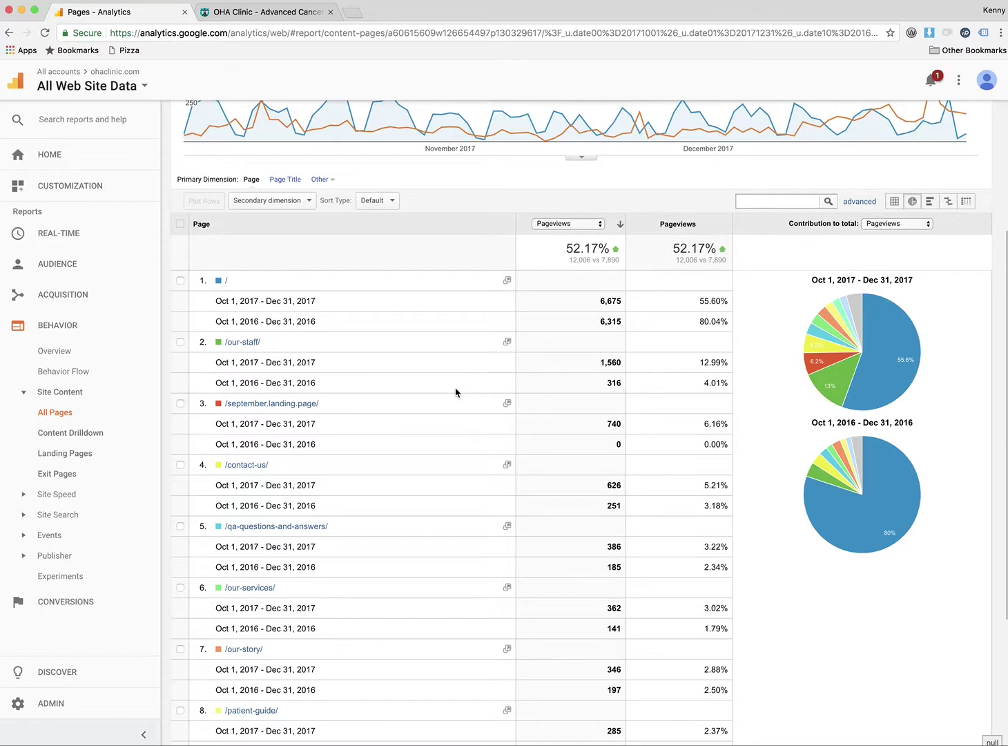
scroll(456, 392, down, 5)
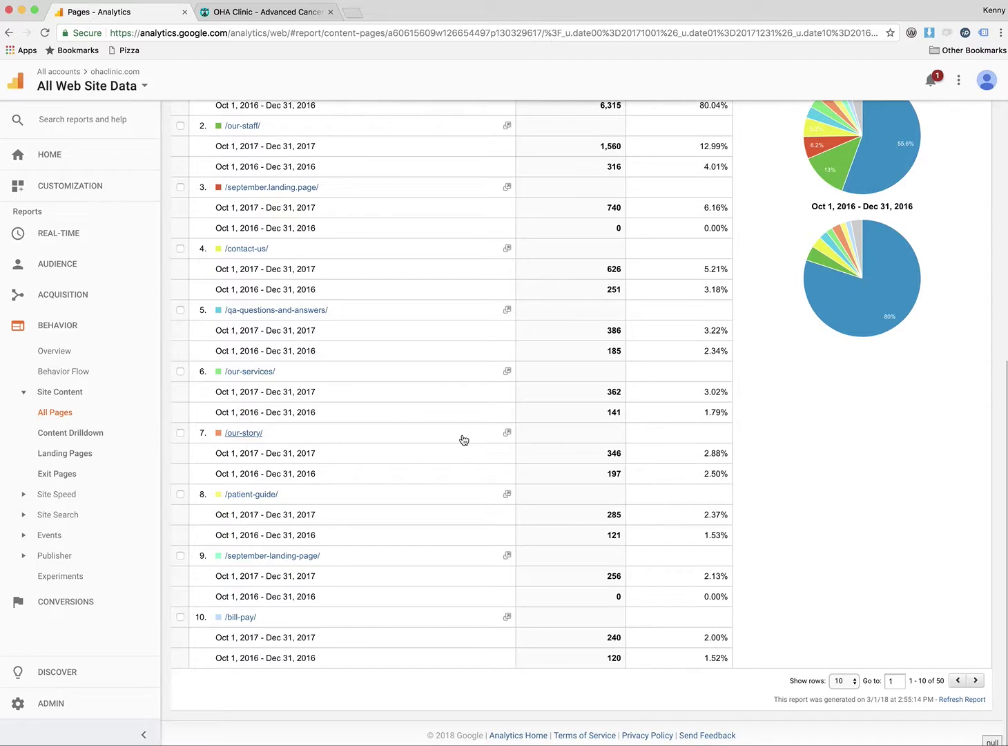
scroll(463, 436, up, 6)
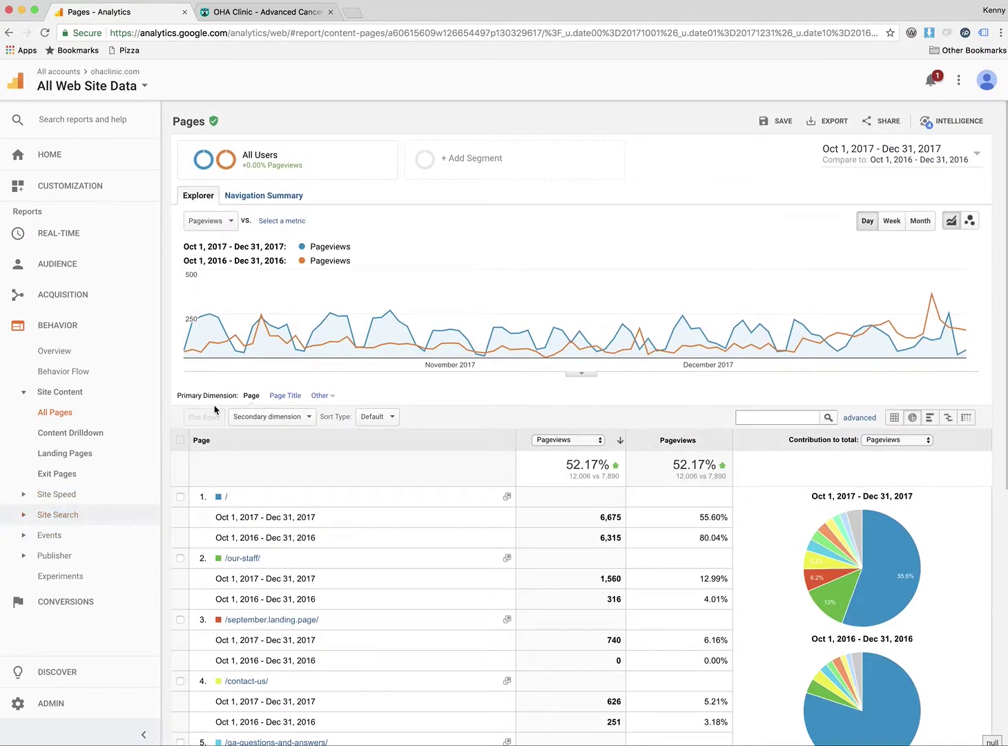
Switch to the ohaclinic.com tab and browse the homepage announcing the new Monett clinic.
click(277, 14)
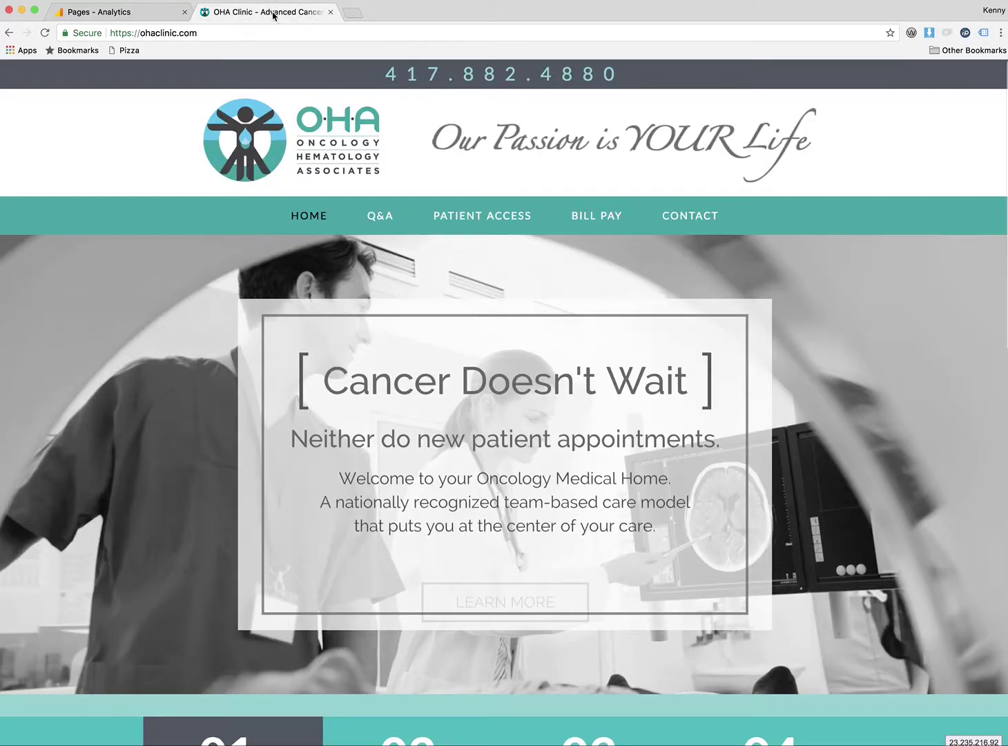
scroll(163, 135, down, 7)
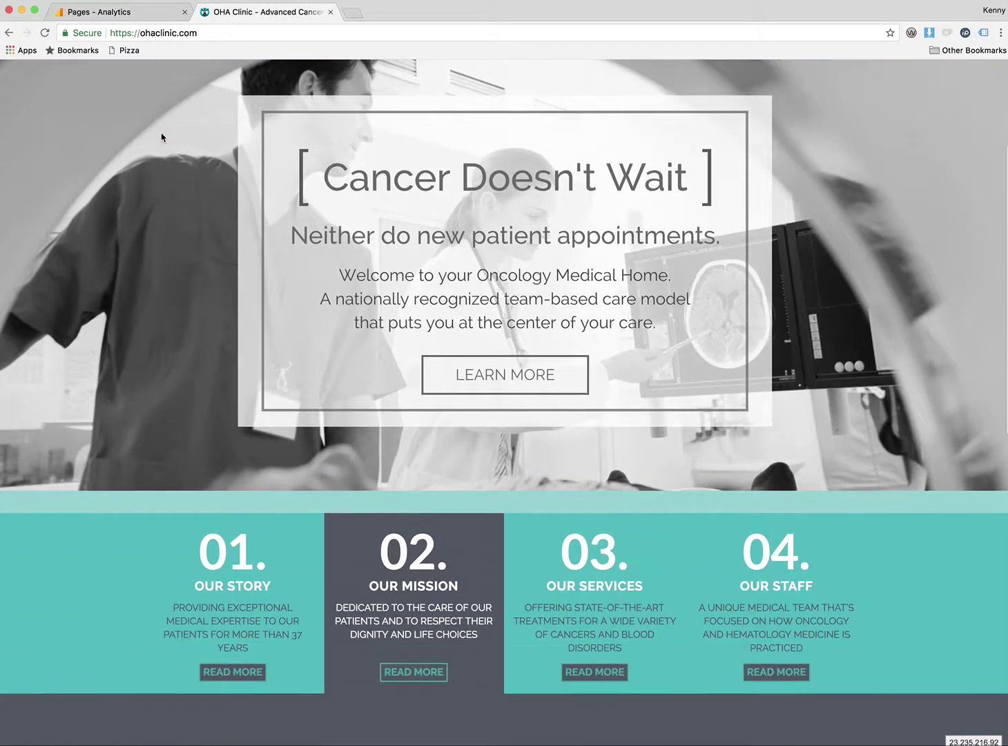
scroll(161, 137, down, 7)
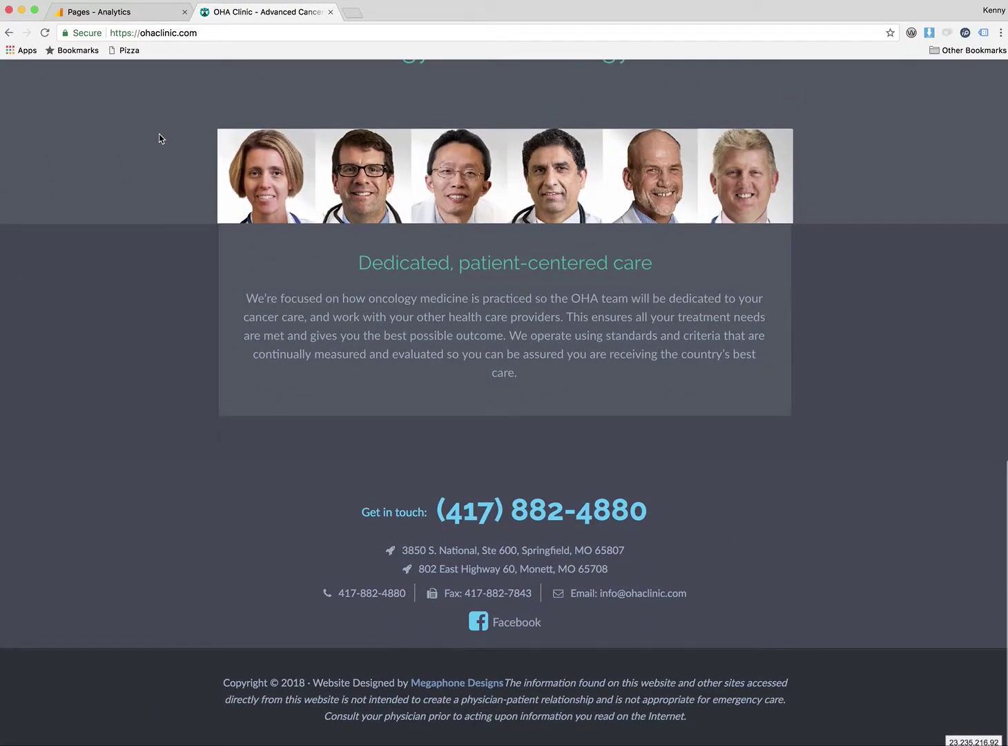
scroll(160, 139, up, 14)
scroll(161, 149, up, 3)
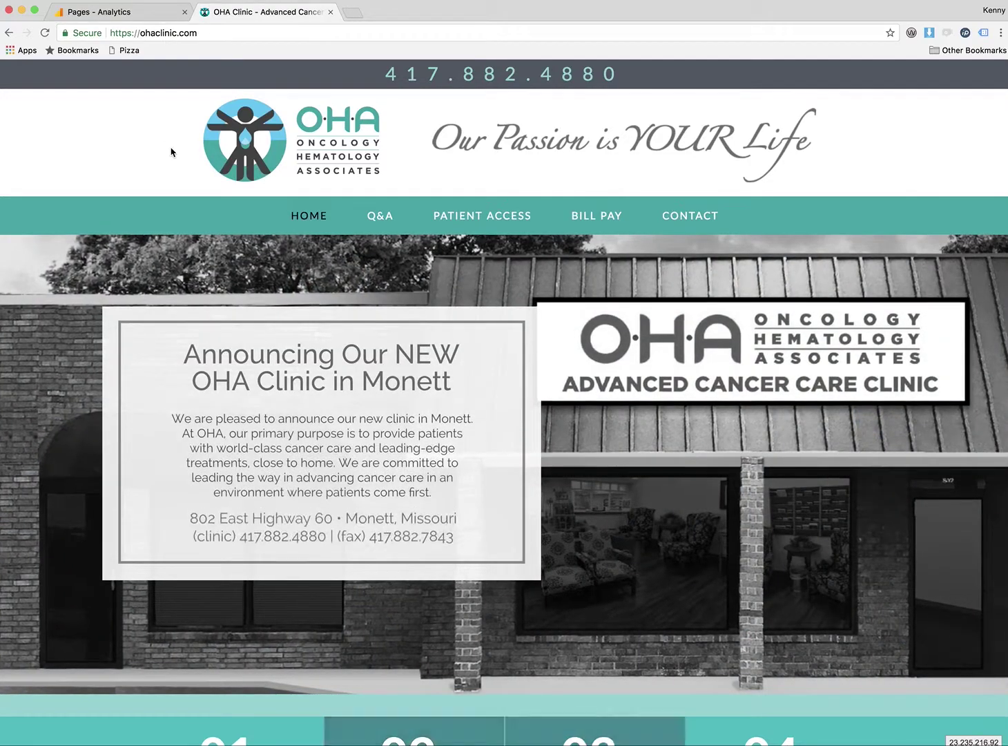
Load facebook.com in a new tab, search 'oha clinic' and open the OHA Clinic - Advanced Cancer Care page.
click(349, 13)
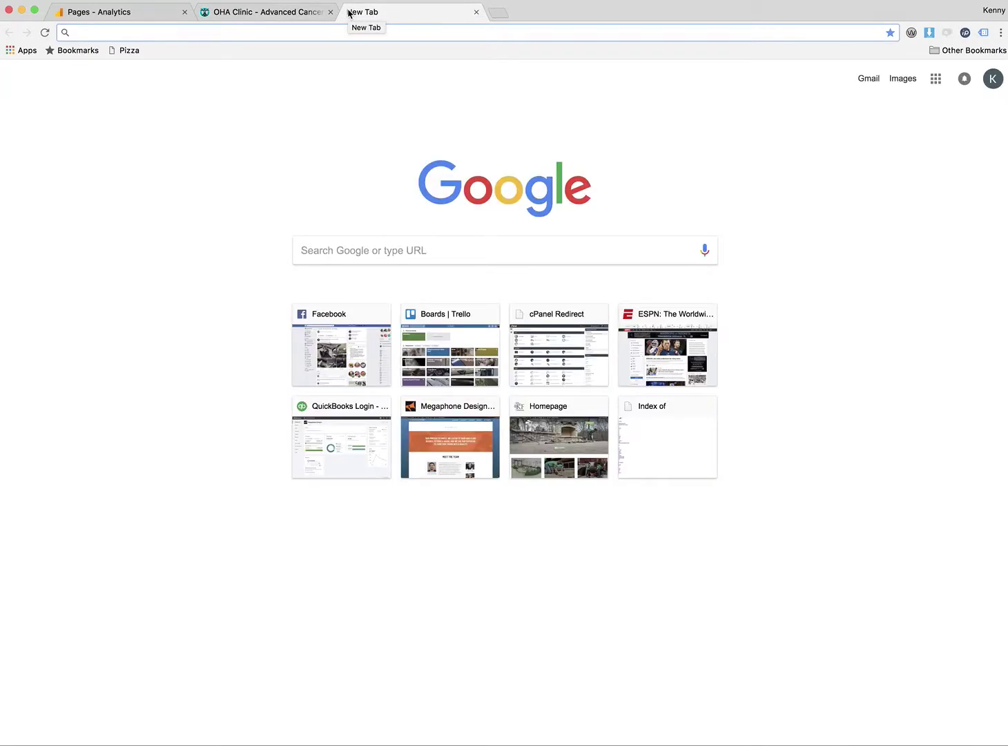
text(facebook.com)
key(Return)
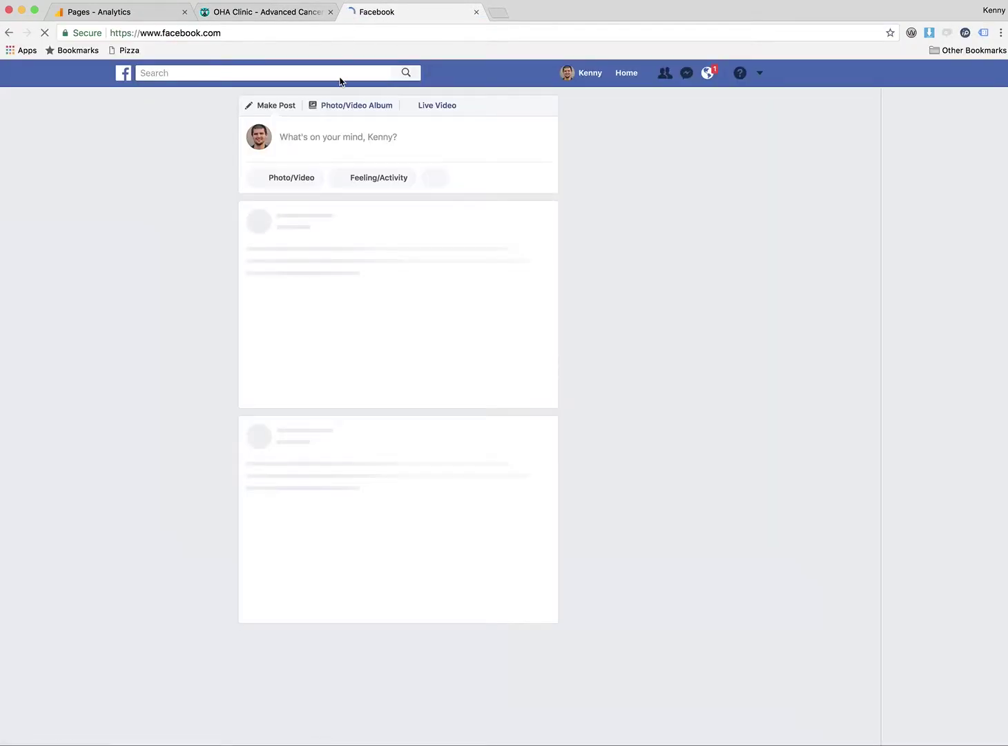
text(oha)
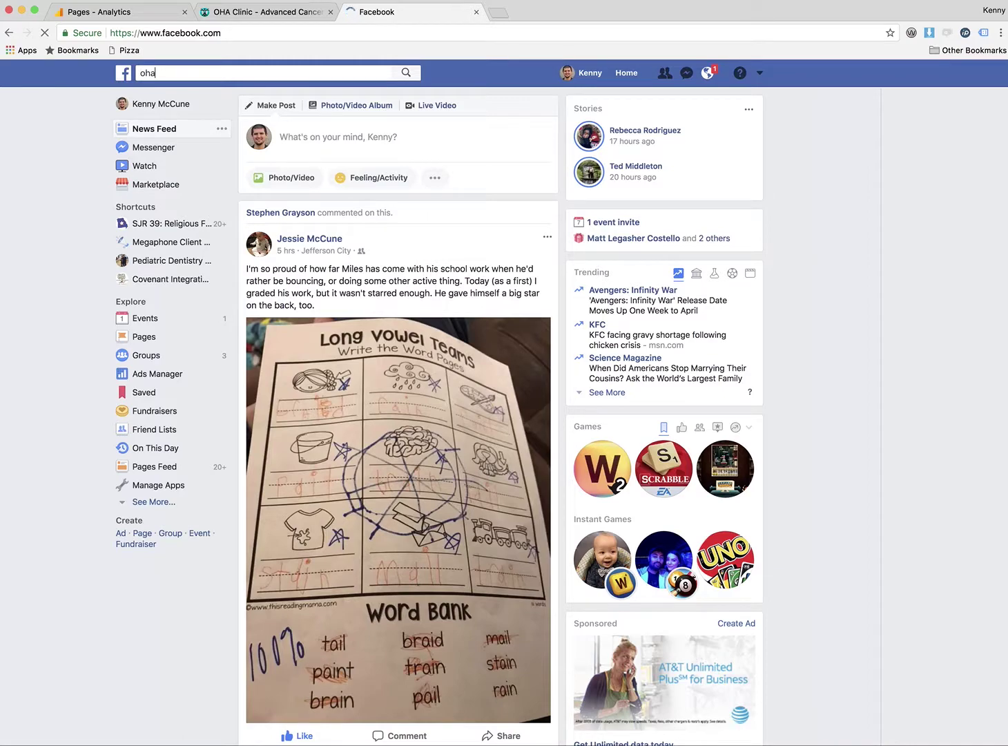
text( clinci)
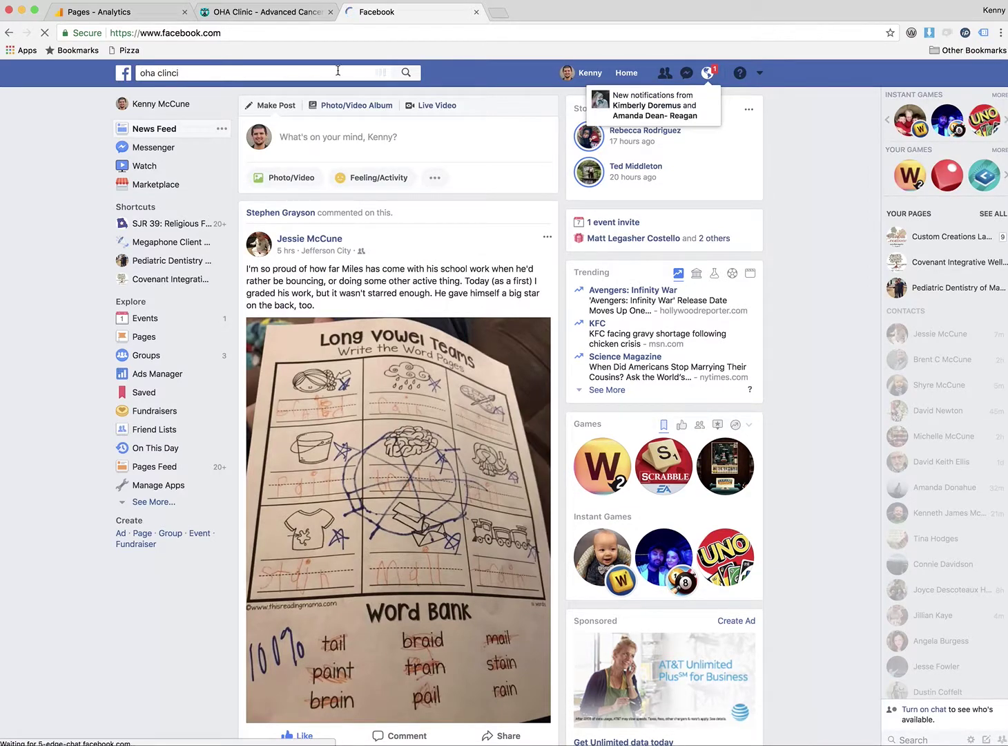
key(BackSpace)
key(BackSpace)
text(ic)
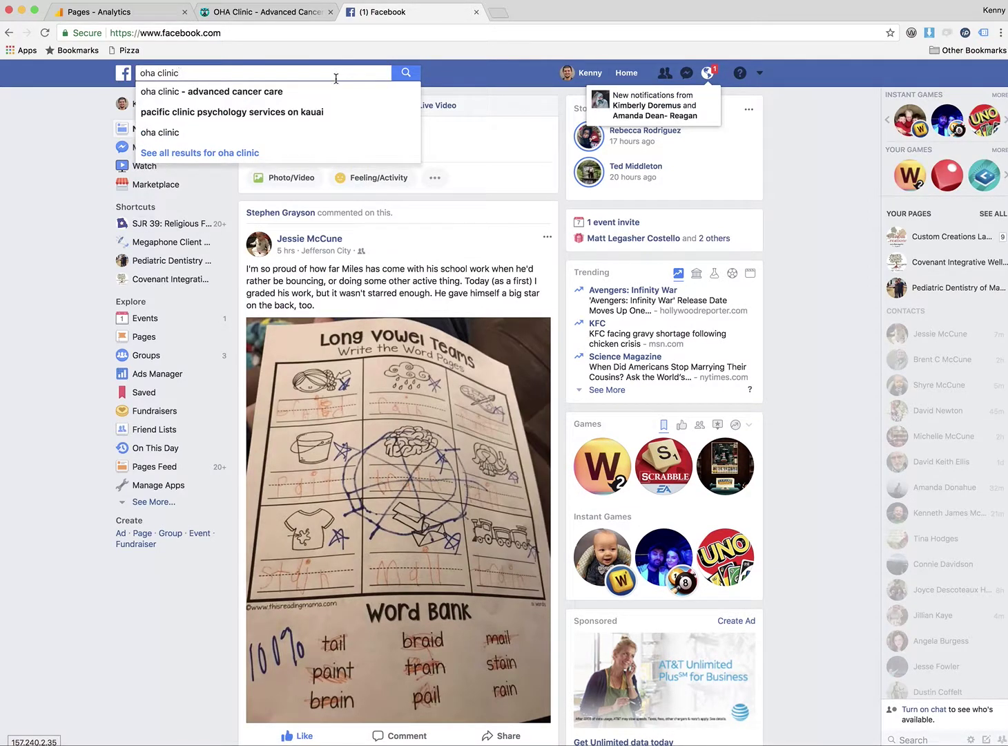
click(333, 93)
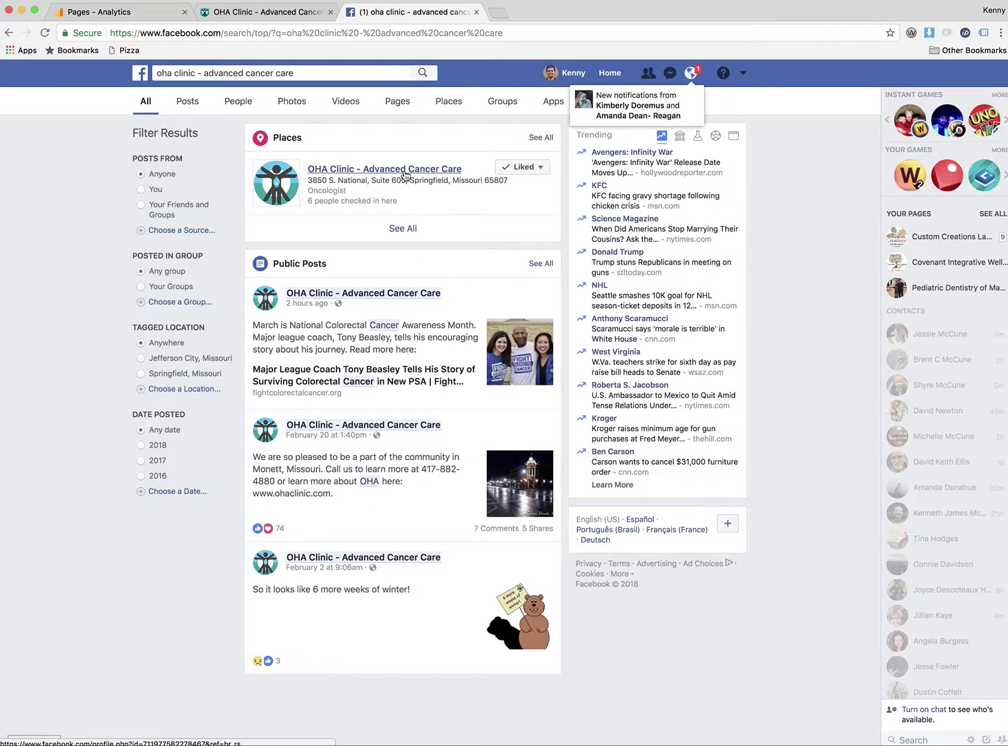
click(405, 175)
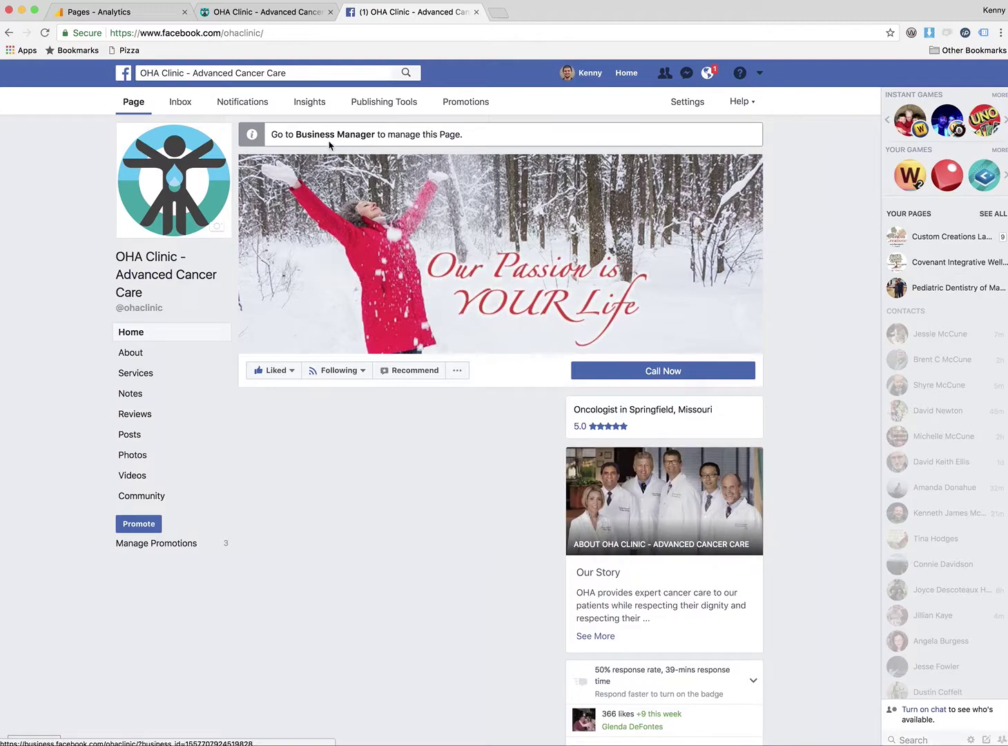
Manage the page in Business Manager and view its Insights Likes report: 366 total page likes.
click(352, 137)
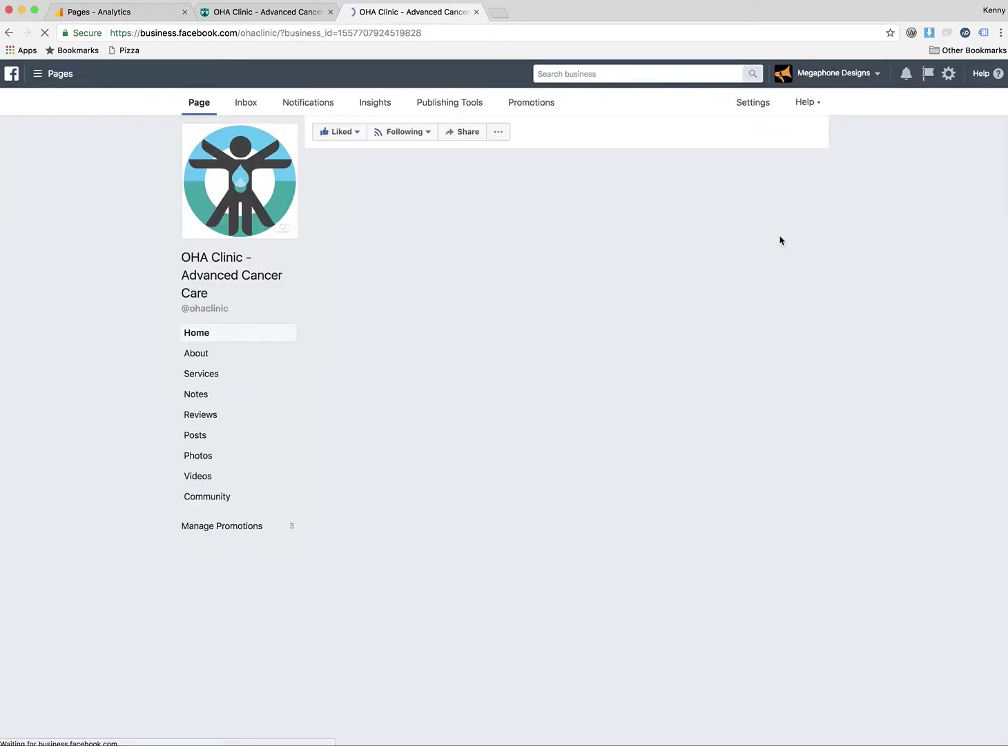
scroll(128, 268, down, 5)
scroll(129, 269, down, 10)
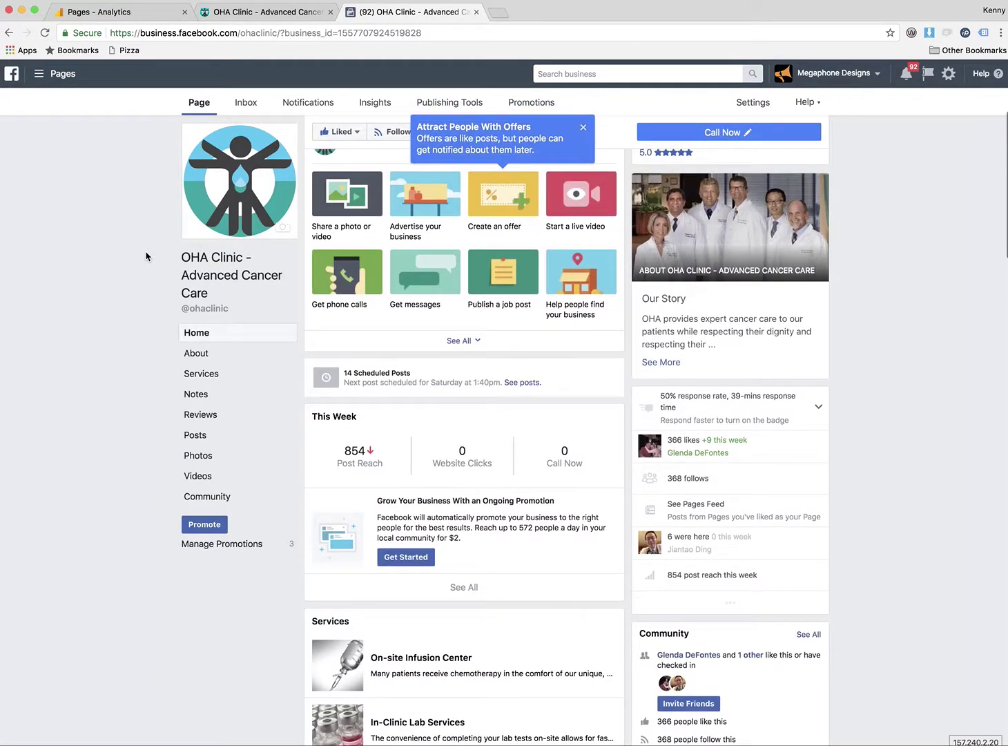
scroll(146, 256, down, 3)
scroll(145, 257, down, 12)
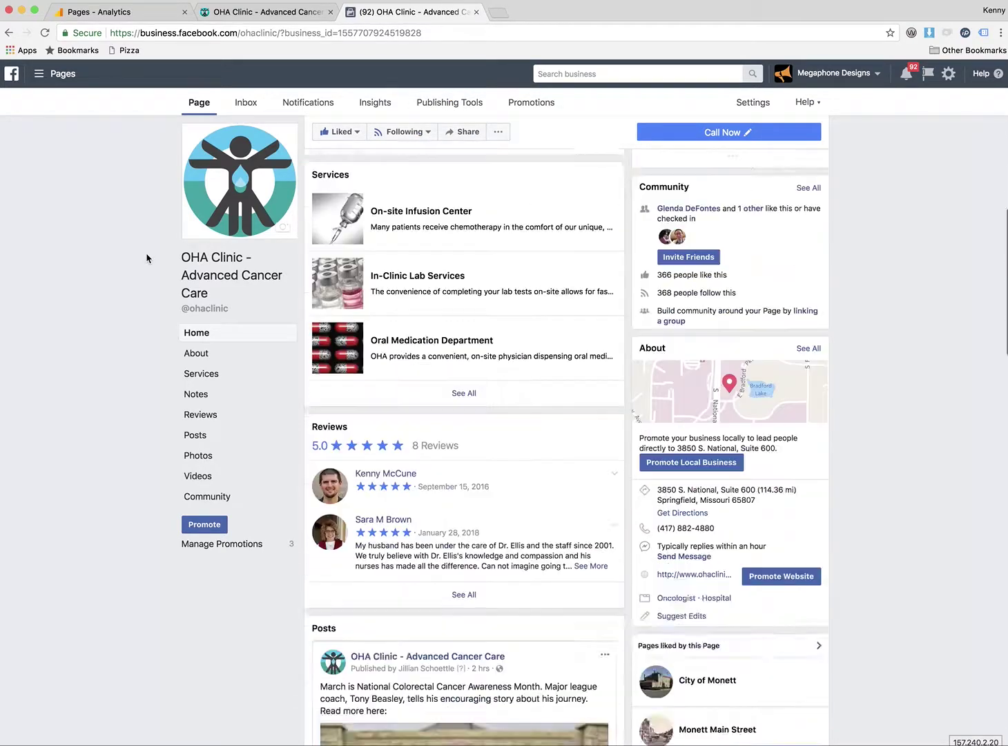
scroll(147, 257, down, 5)
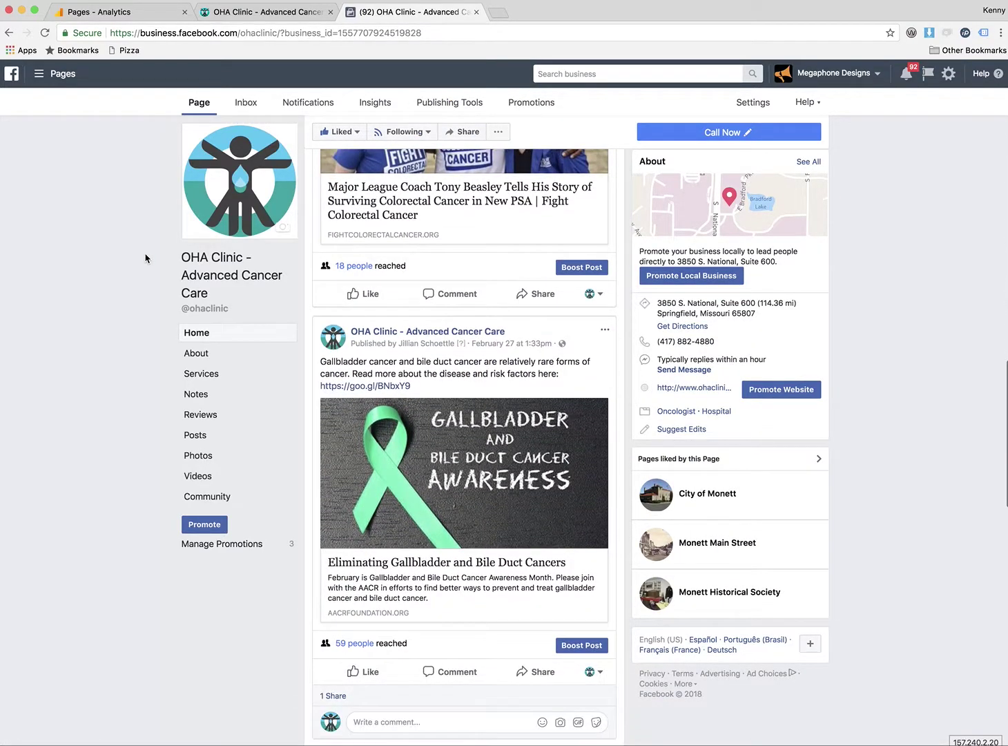
scroll(159, 249, up, 10)
click(376, 103)
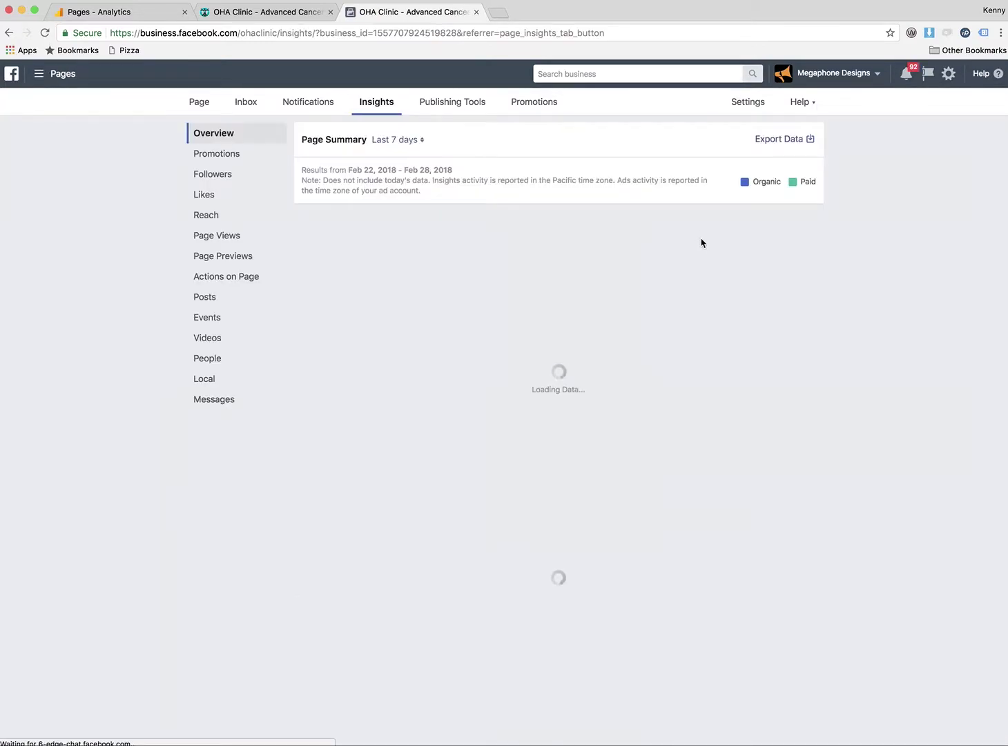
click(205, 194)
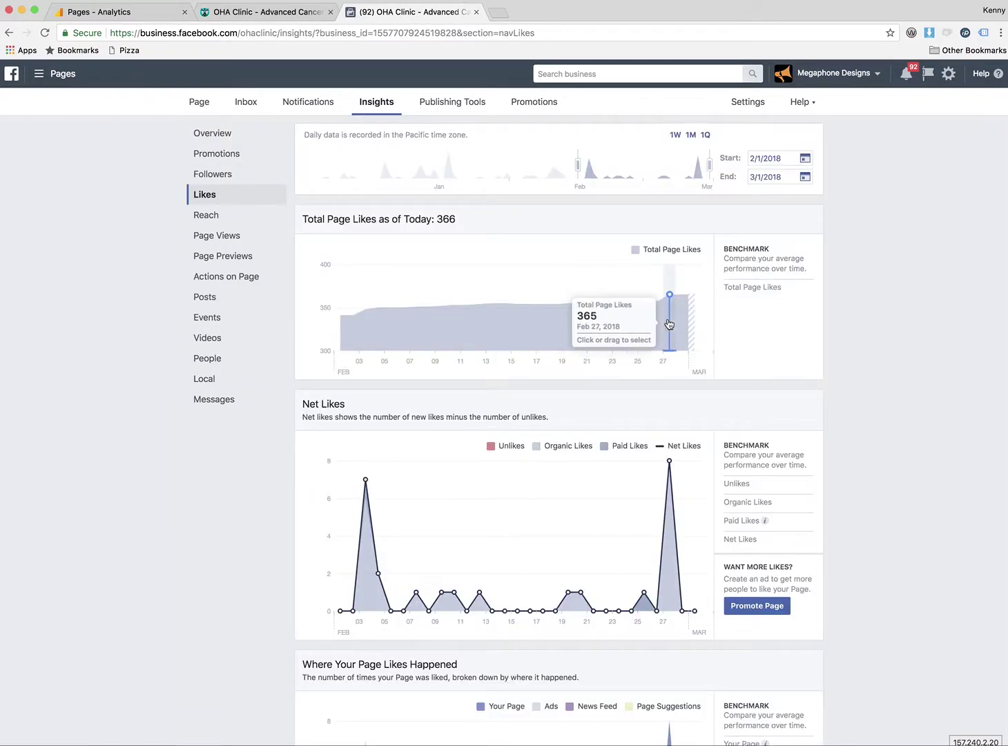
Change the start date's year to 2017 and set the Likes end date to December 31, 2017.
click(805, 159)
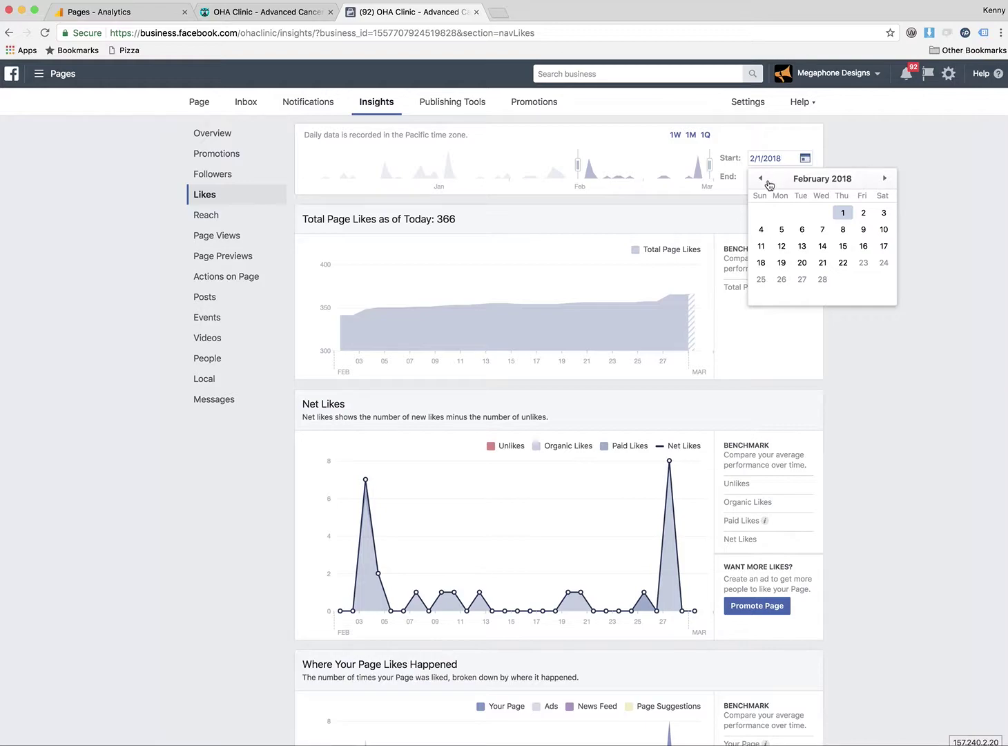
click(786, 159)
key(BackSpace)
text(7)
click(805, 177)
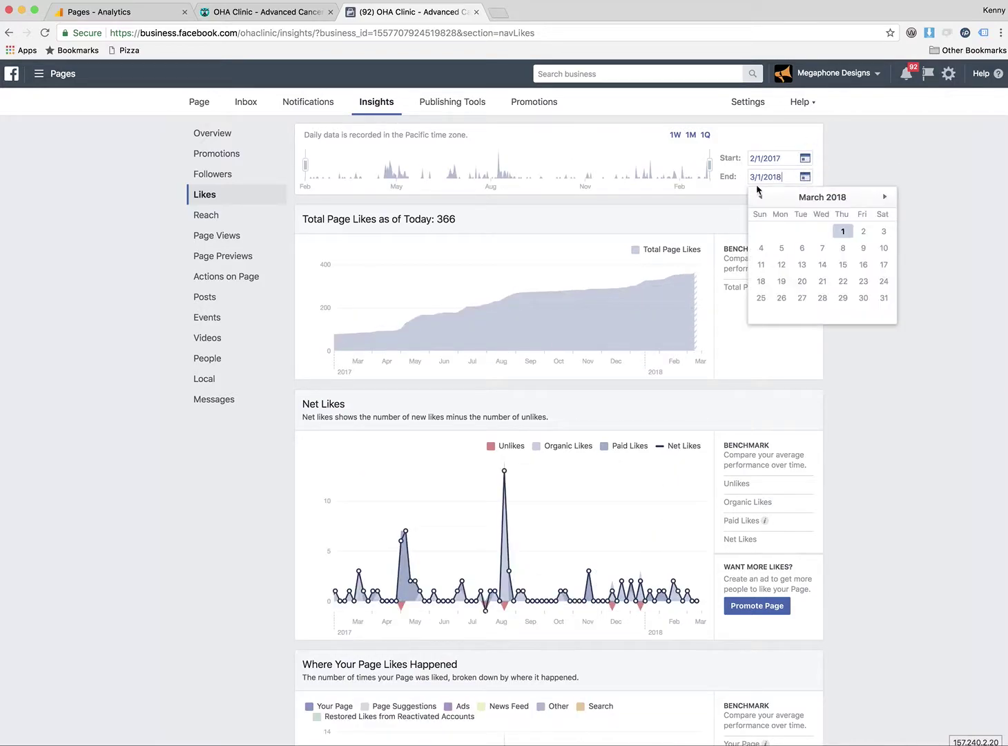
click(760, 197)
click(761, 196)
click(760, 197)
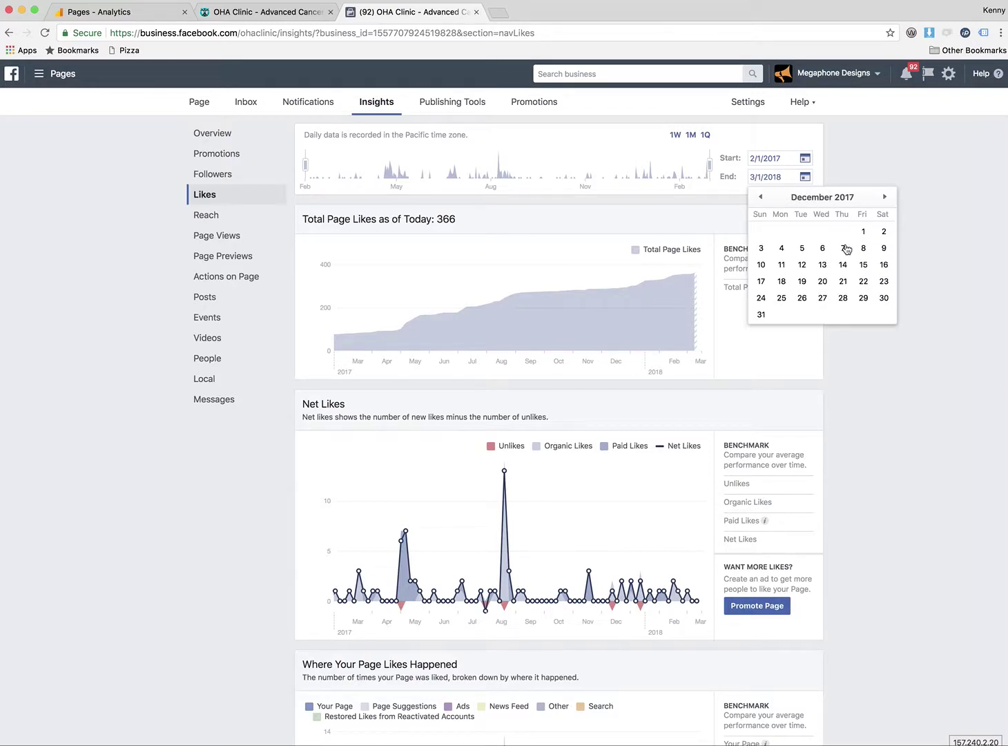
click(761, 314)
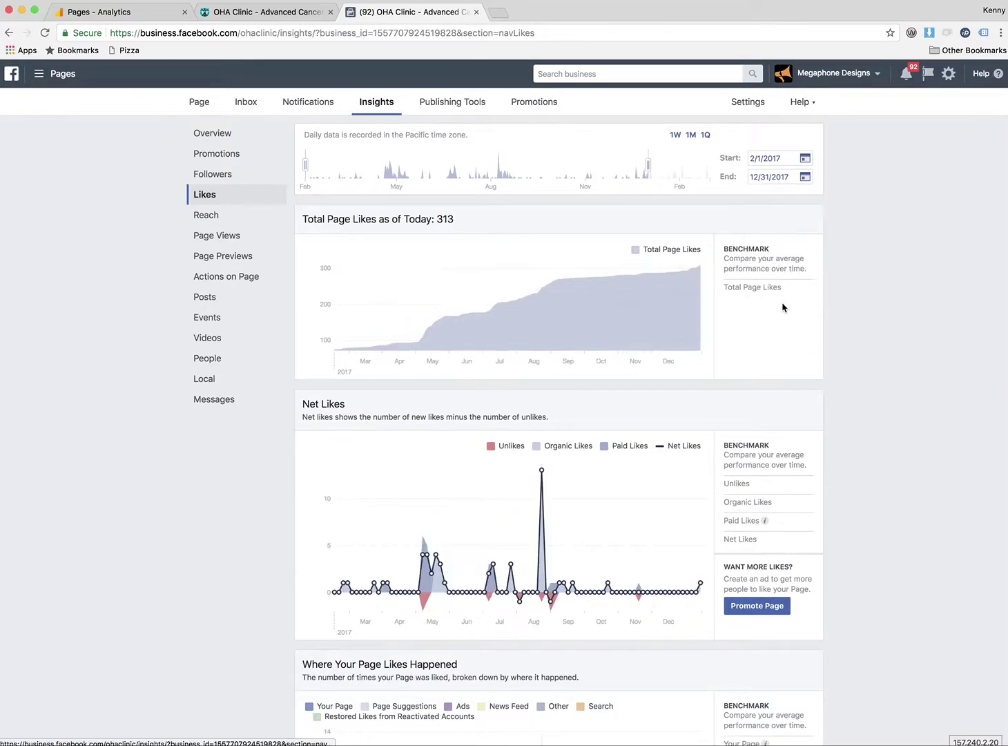
Set the Likes start date to January 1, 2017 and review likes climbing to 313.
click(805, 160)
click(760, 179)
click(760, 179)
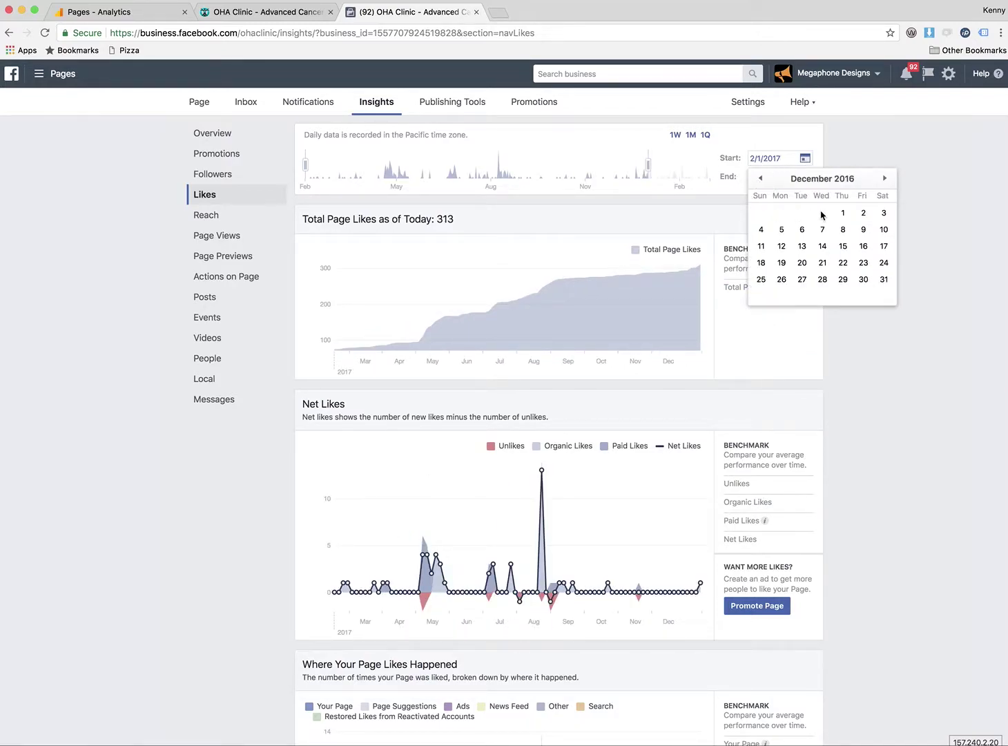
click(885, 178)
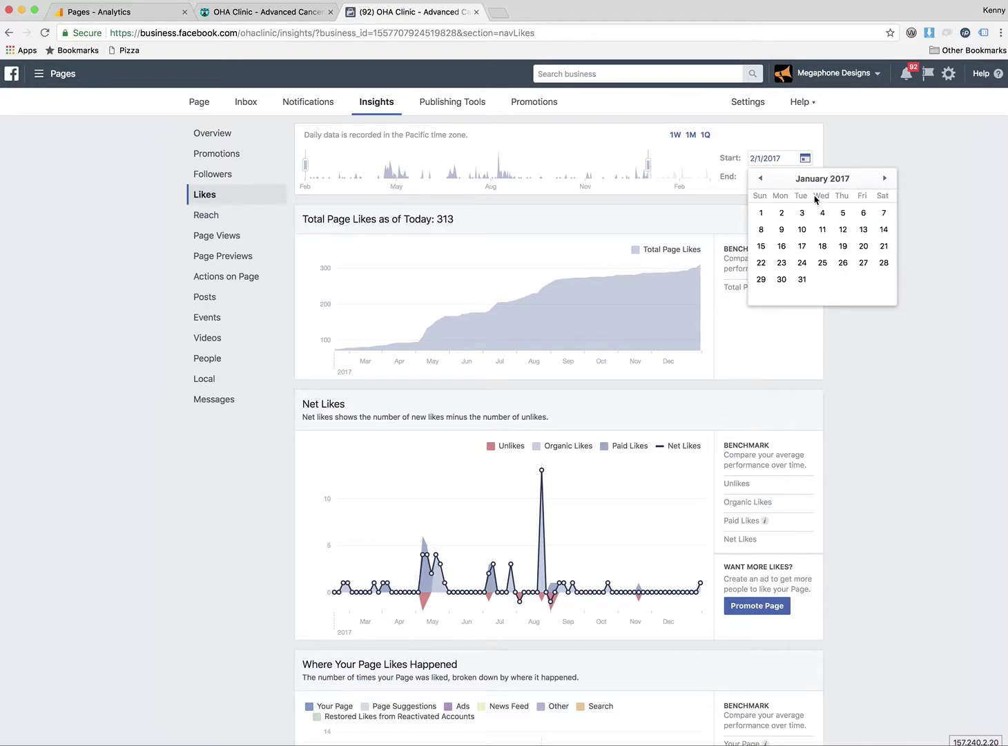
click(761, 213)
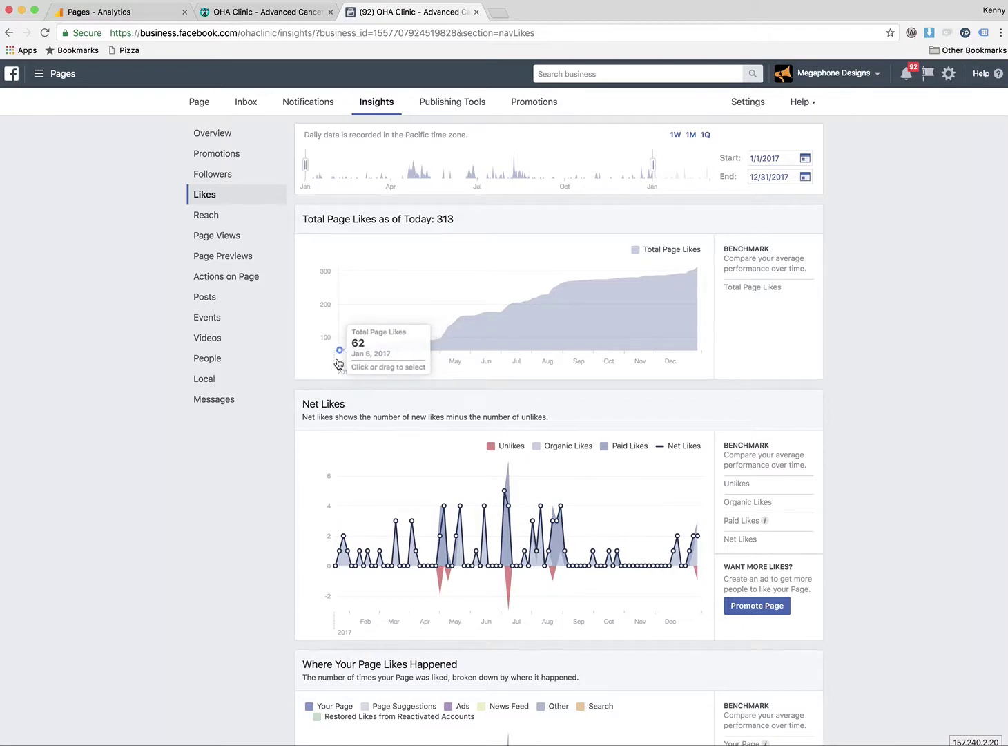
mouse_move(333, 363)
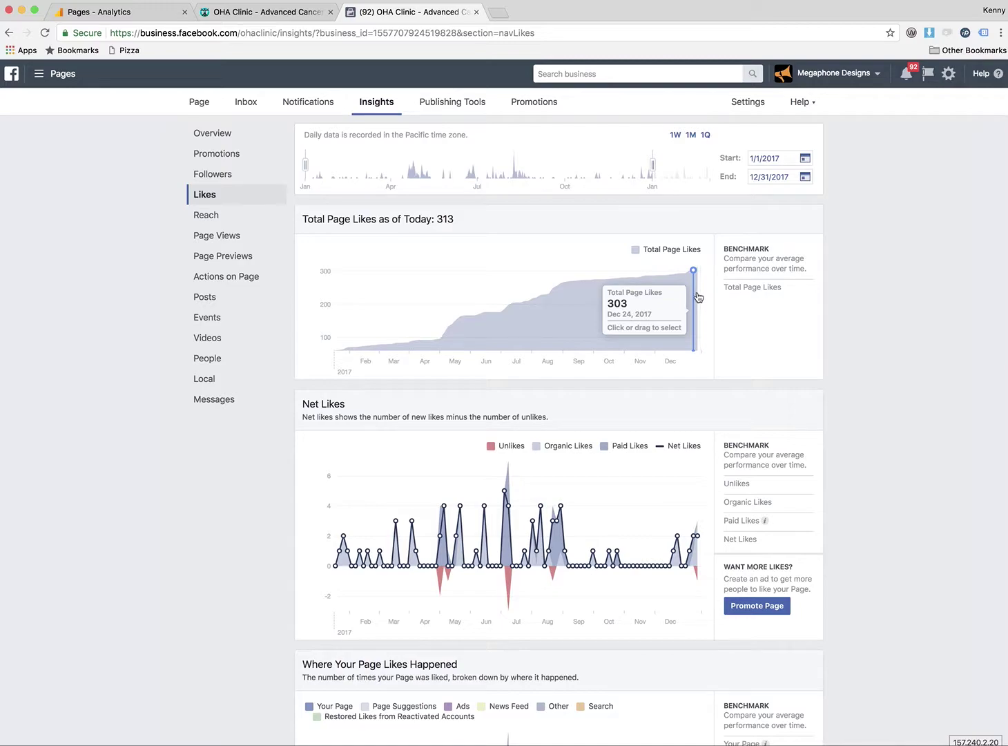
scroll(905, 414, down, 5)
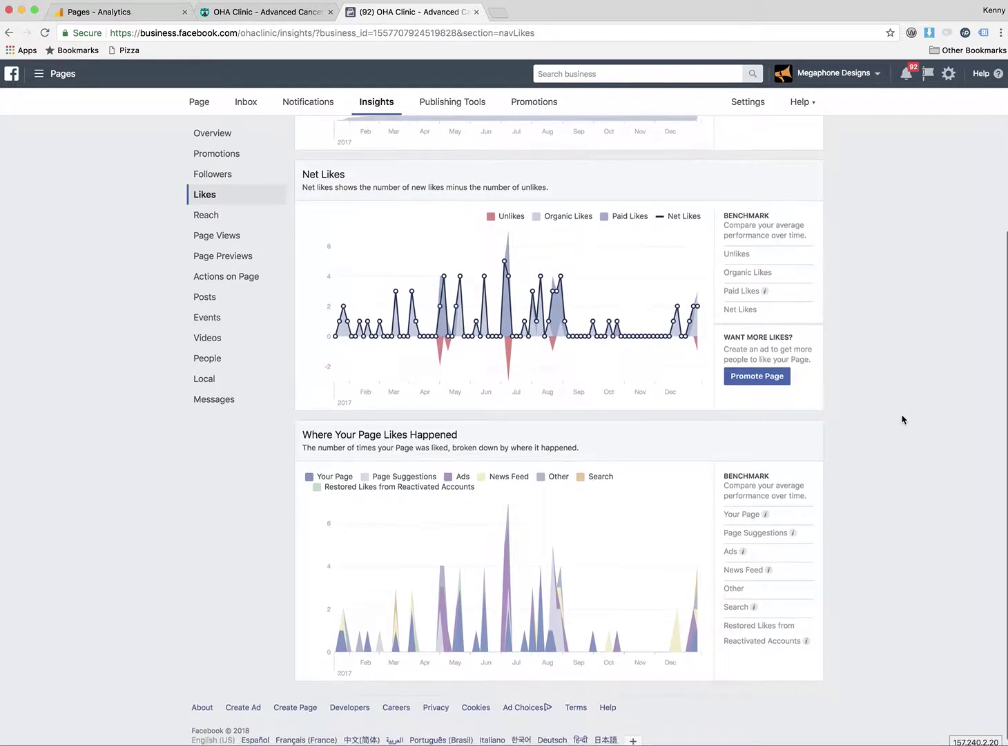
scroll(895, 423, up, 5)
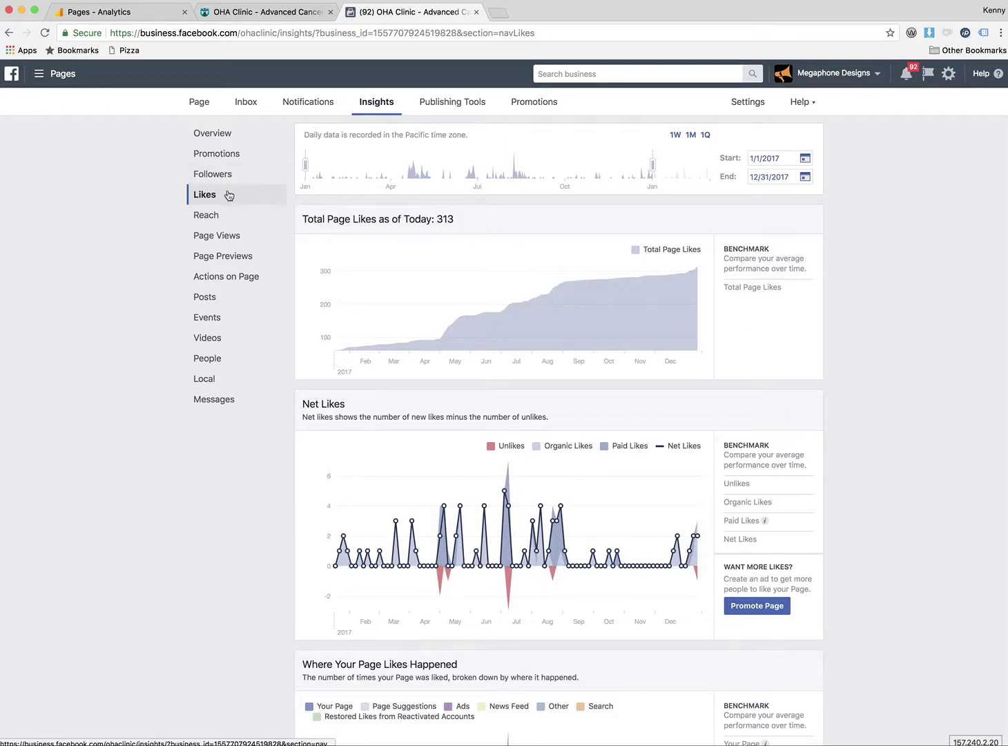
Show the 2017 Reach insights charting organic and paid post reach, peaking in October.
click(216, 217)
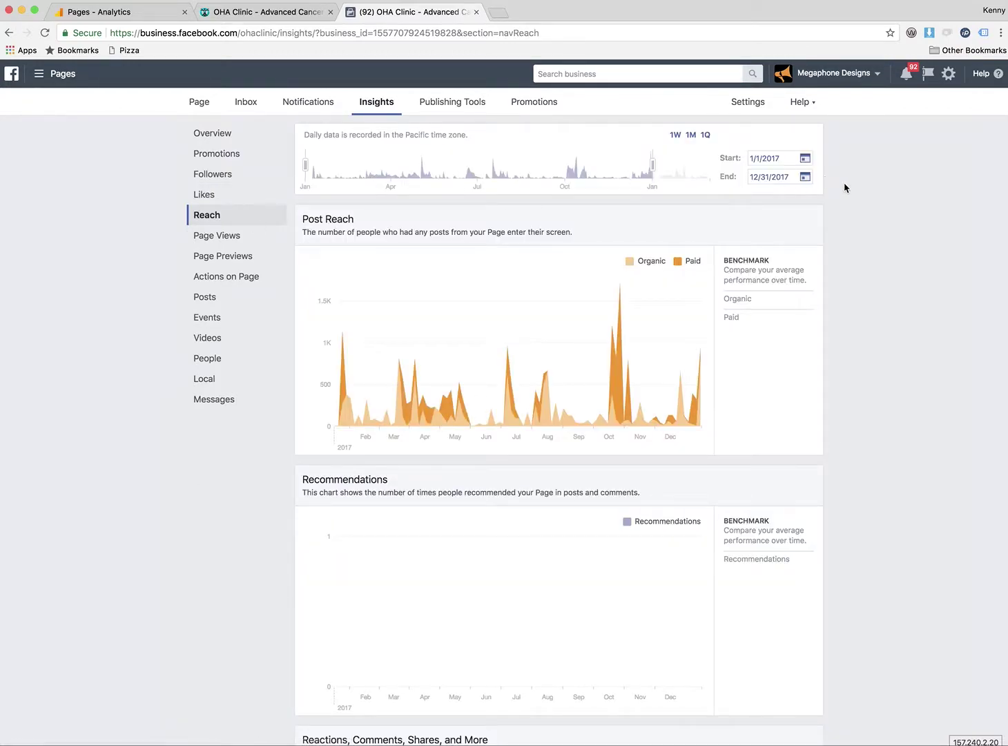
scroll(821, 223, down, 2)
scroll(821, 223, up, 2)
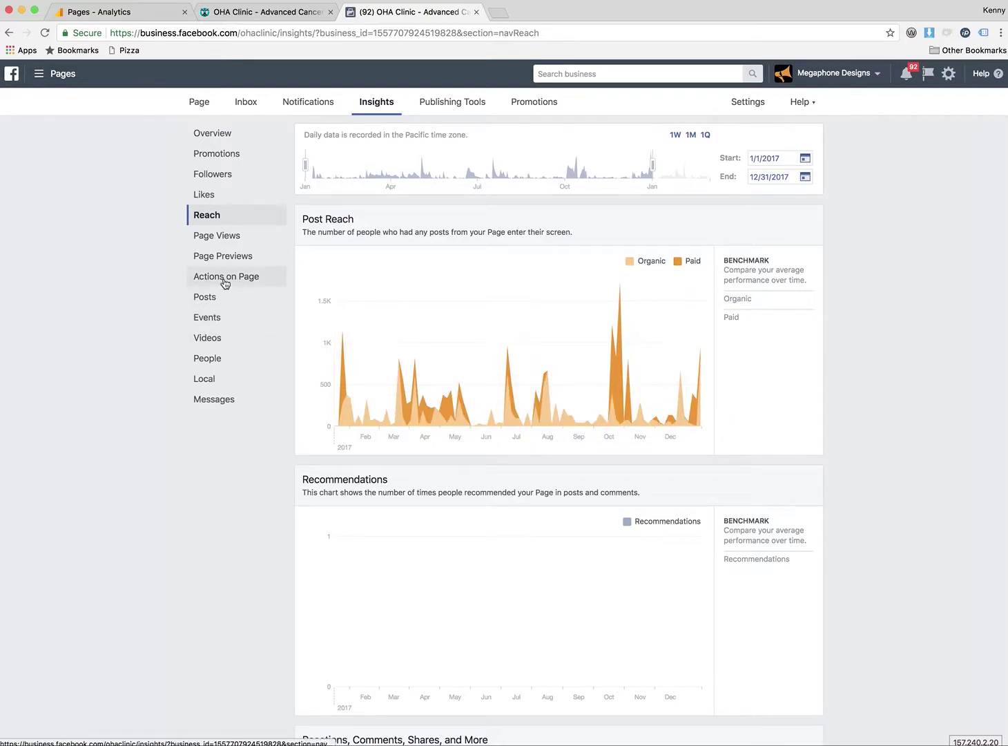
View the People Engaged demographics (88% women), then return to the Google Analytics All Pages report.
click(210, 356)
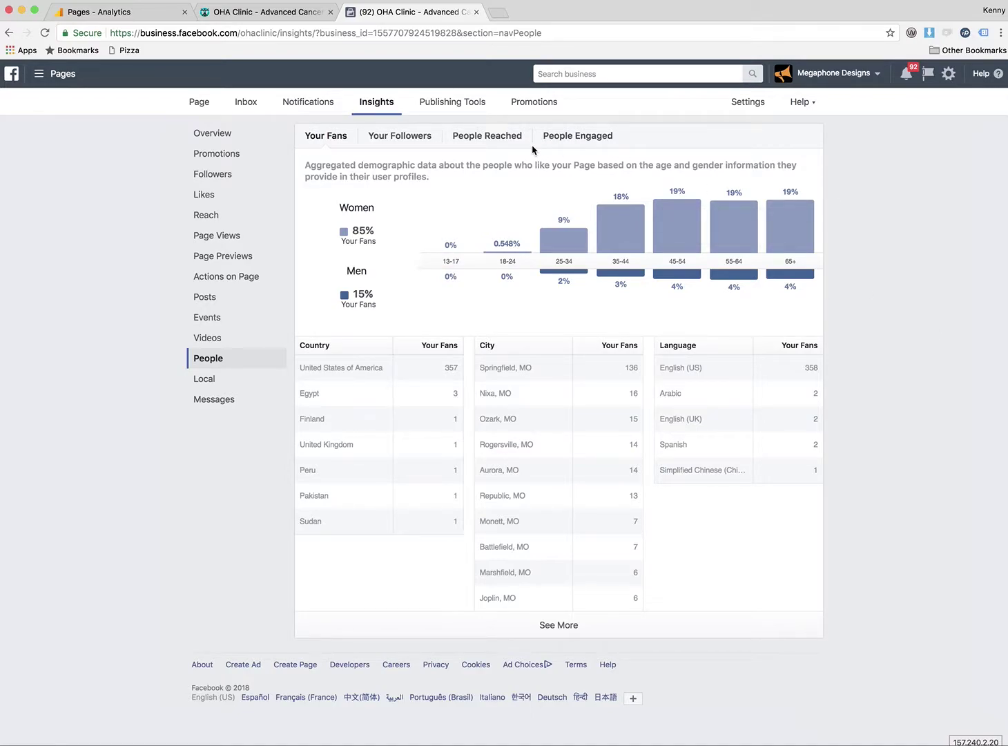
click(553, 138)
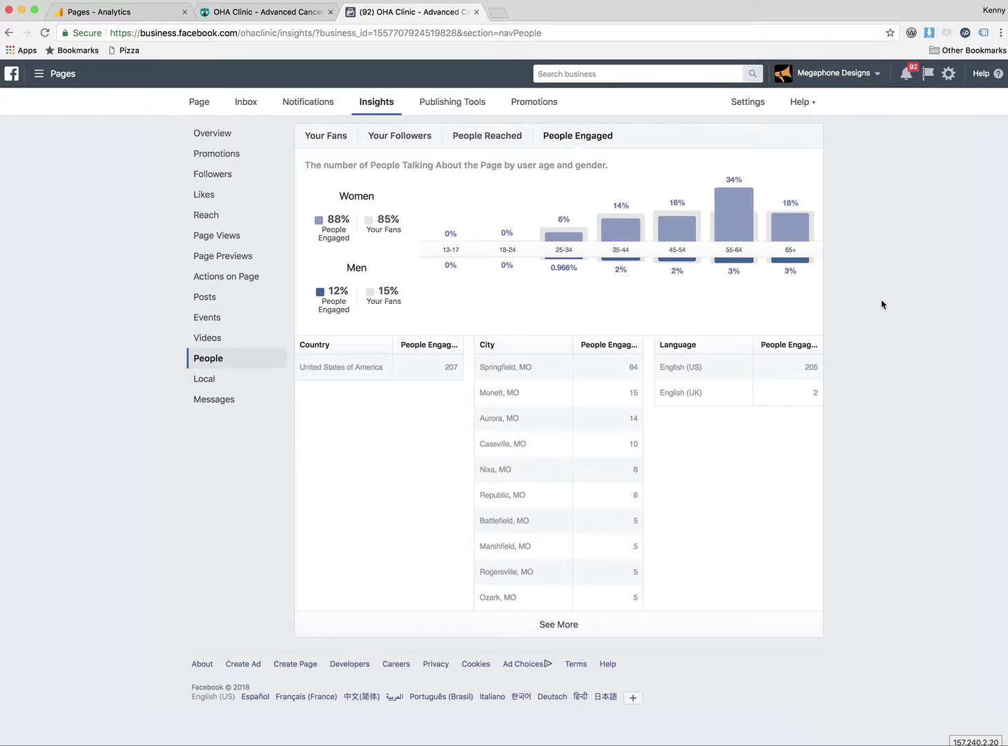
click(75, 11)
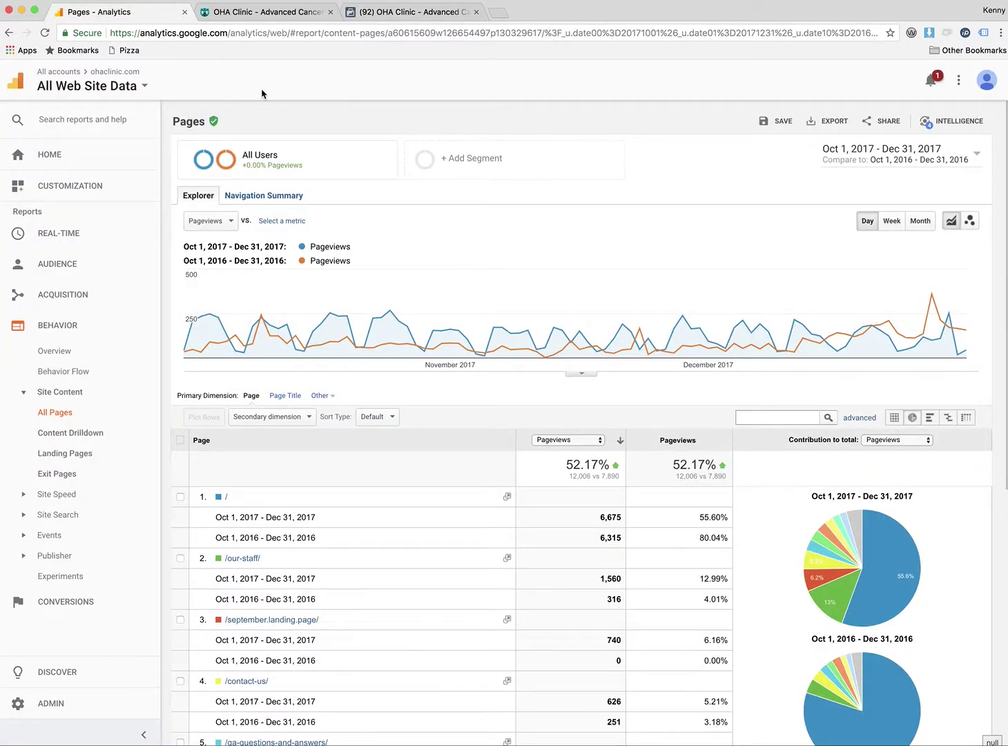